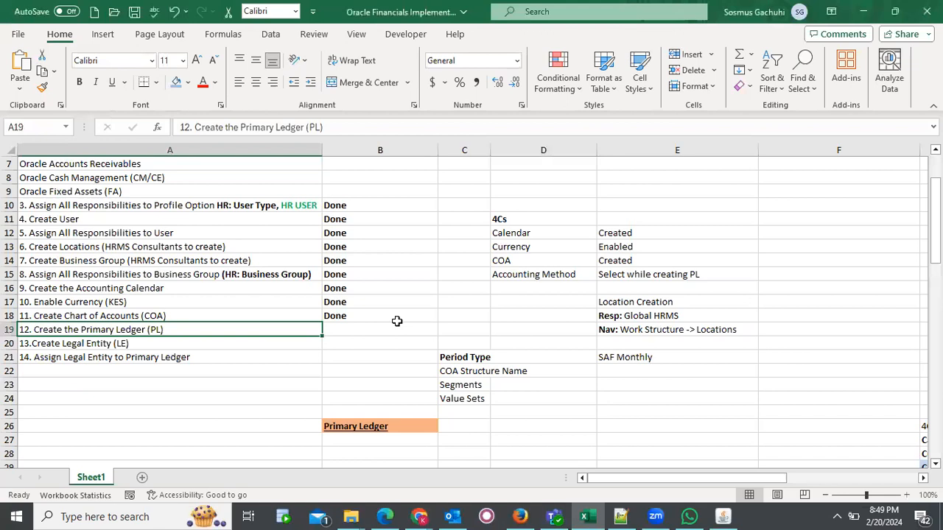
drag(396, 321, 355, 339)
click(355, 339)
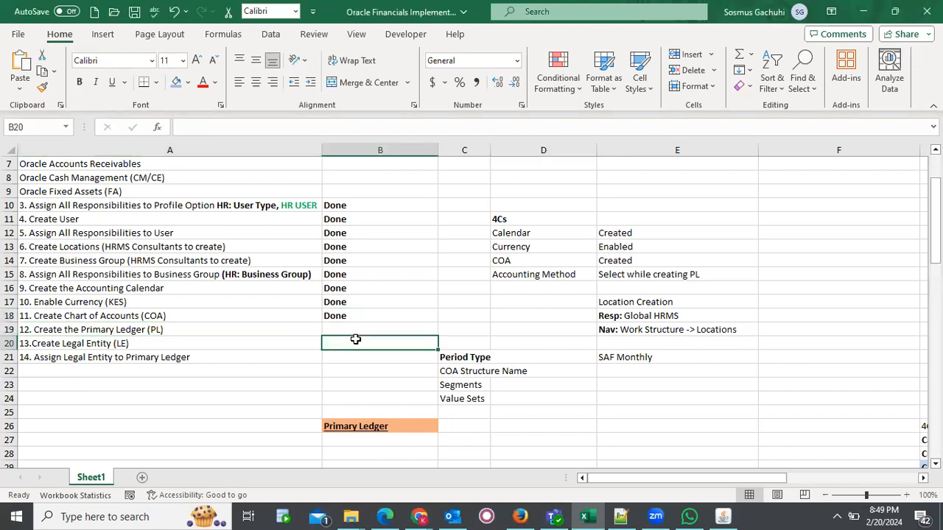
click(115, 368)
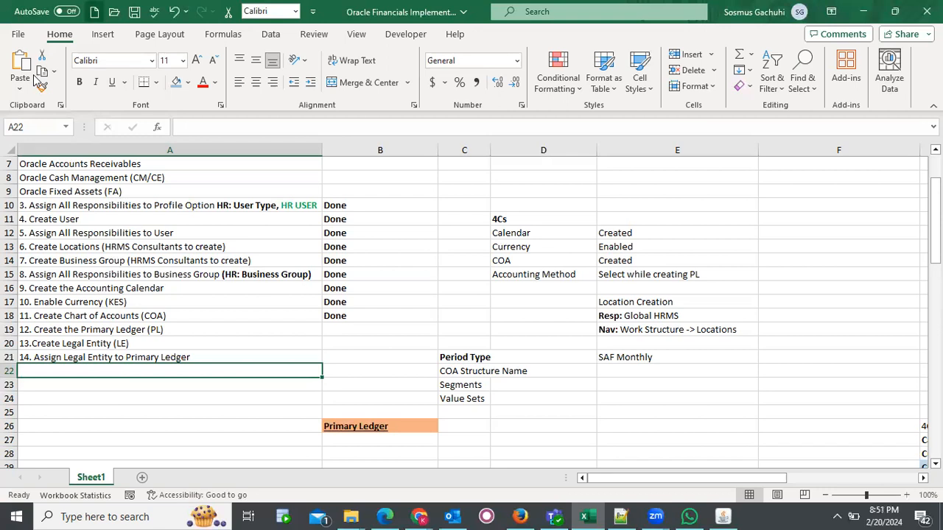
key(ctrl+n)
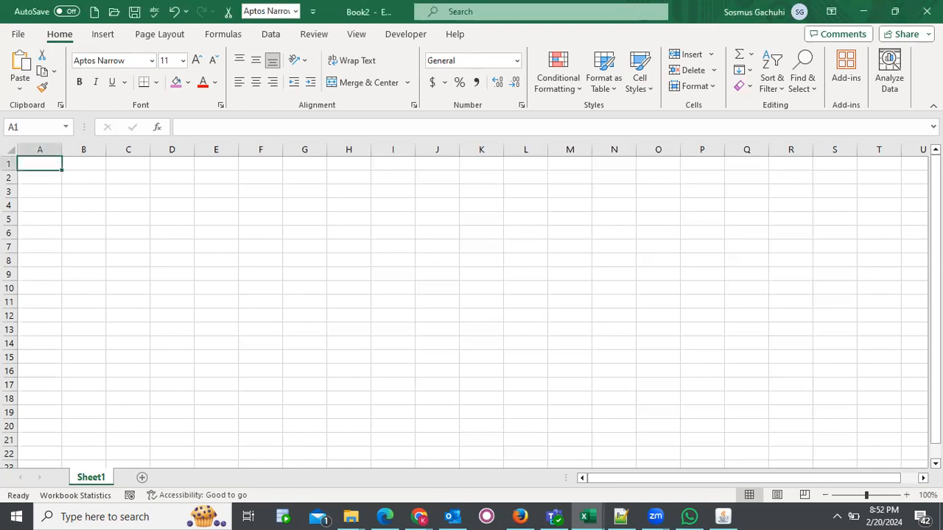
click(927, 11)
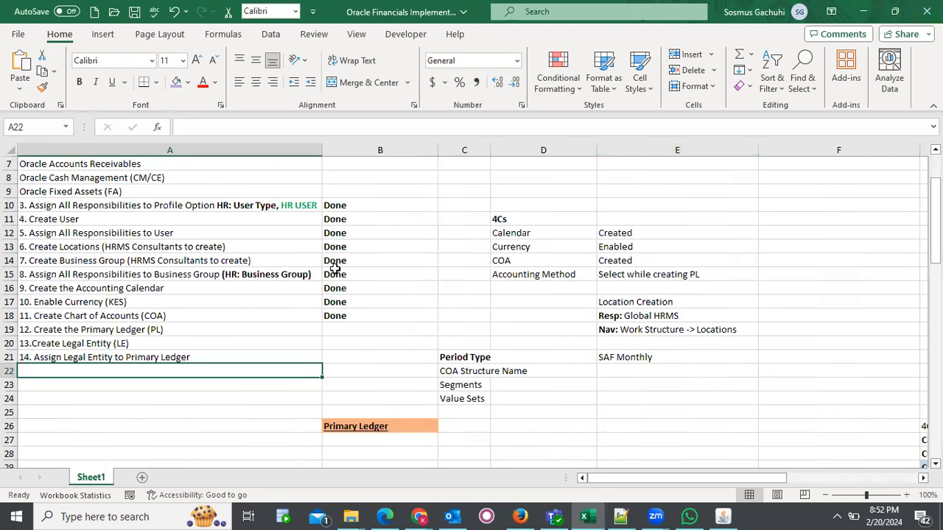
Add the setup task "15. Operating Unit(s)" in cell A22, below the legal entity assignment task.
click(174, 358)
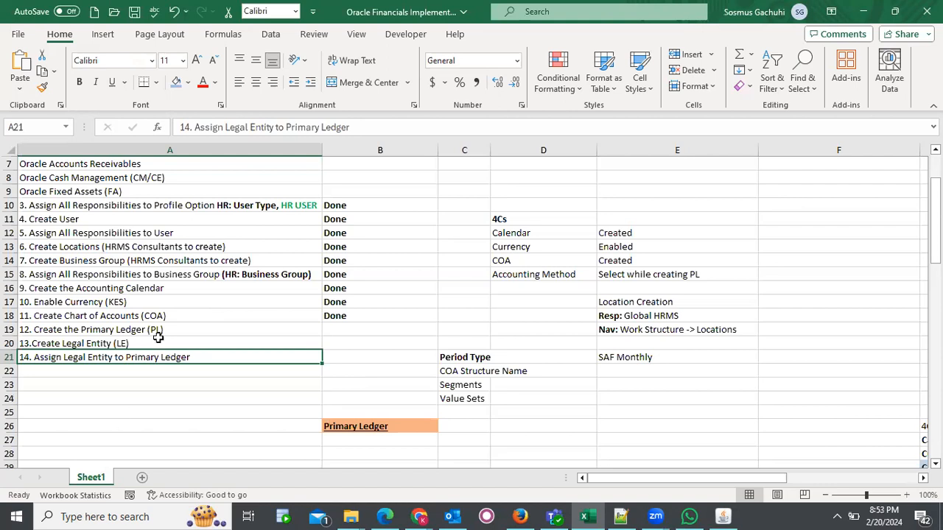
click(149, 368)
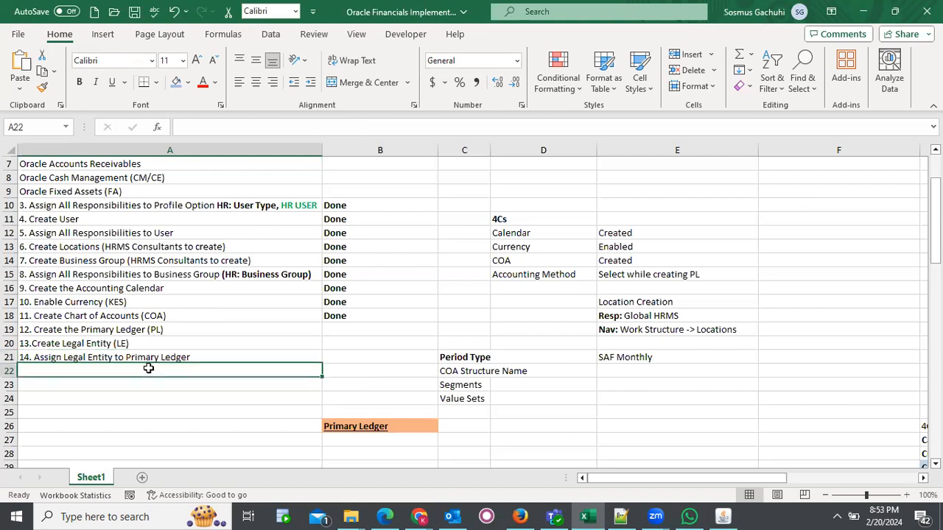
text(15)
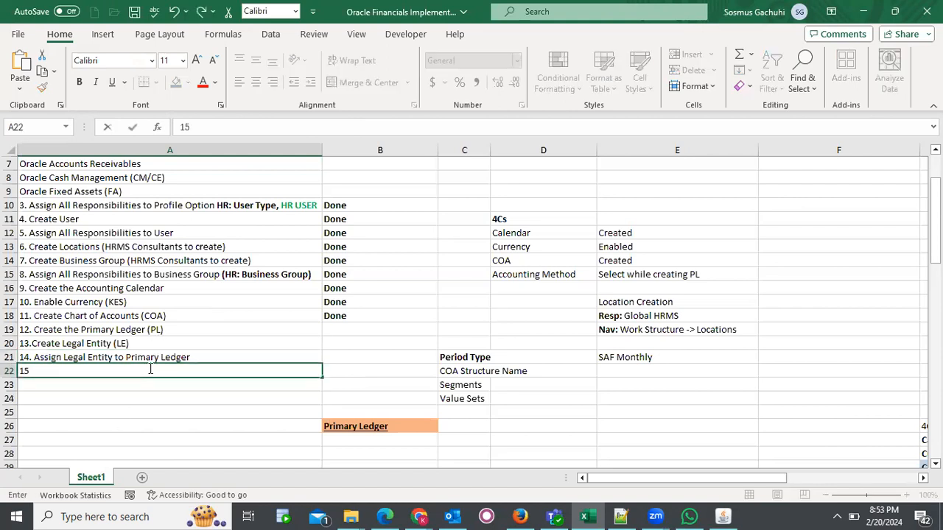
text(. Operating Units)
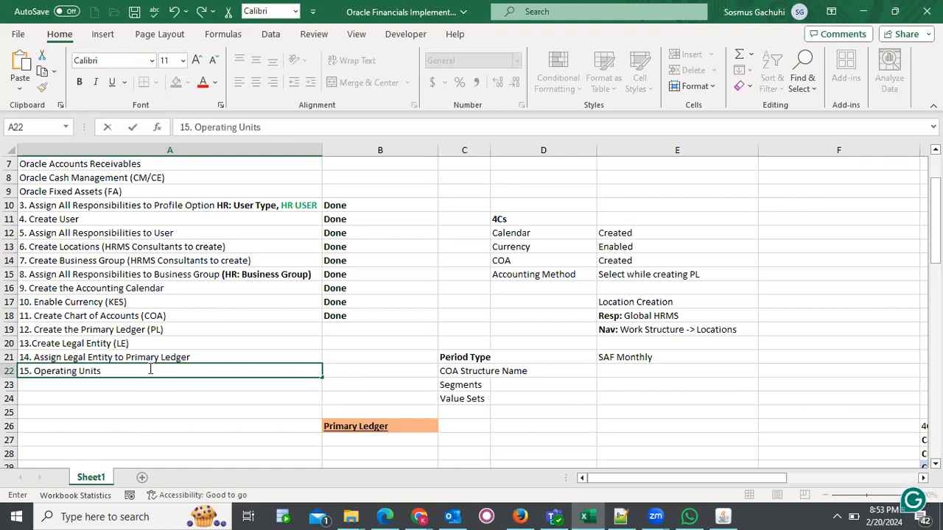
key(BackSpace)
text((s))
key(Return)
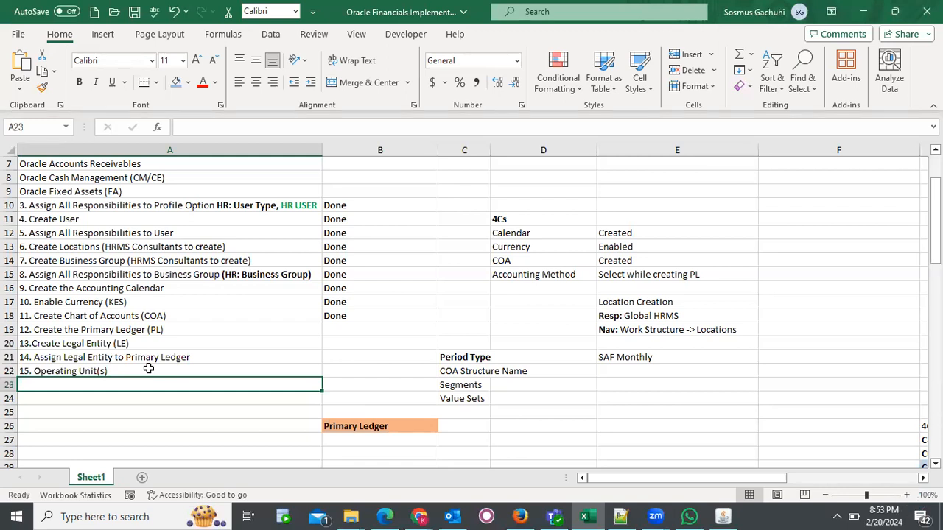
Add the setup task "16. WorkDay Calendar" in cell A23, with a space after the number.
text(W)
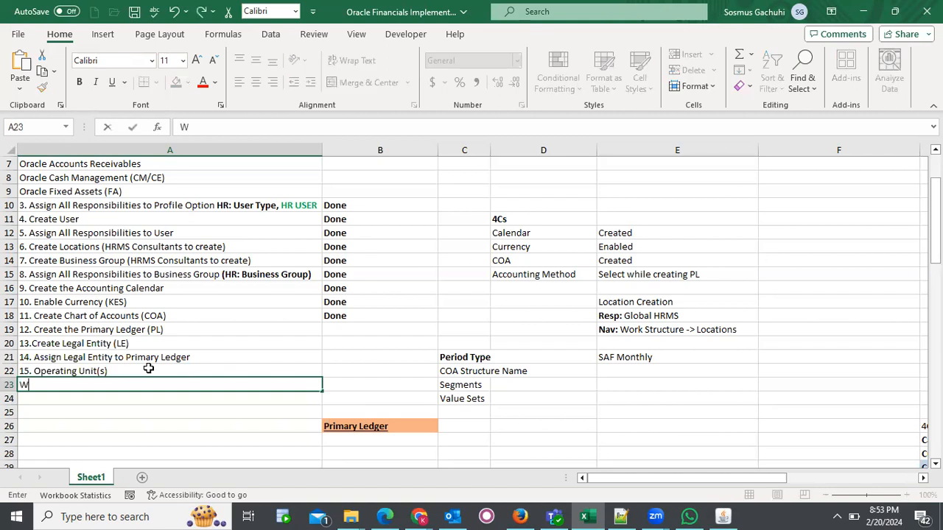
text(ork)
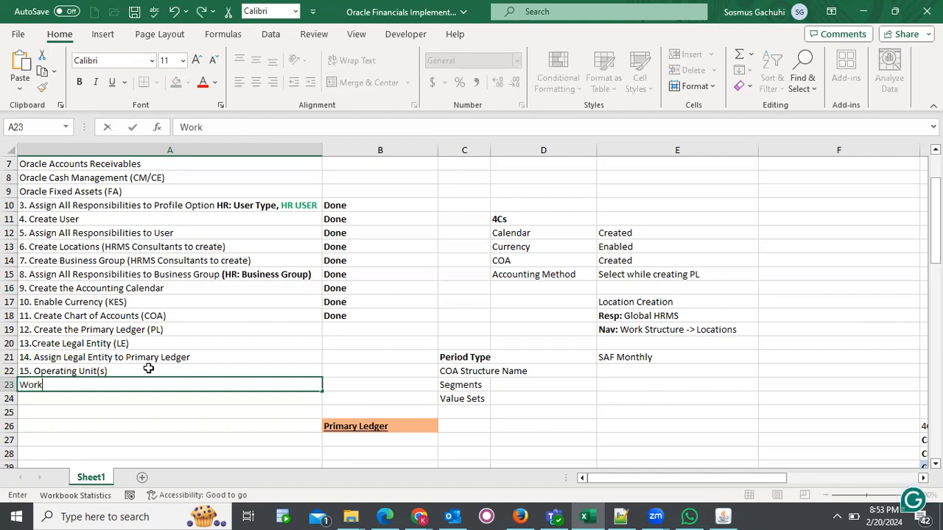
text(Day Calendar)
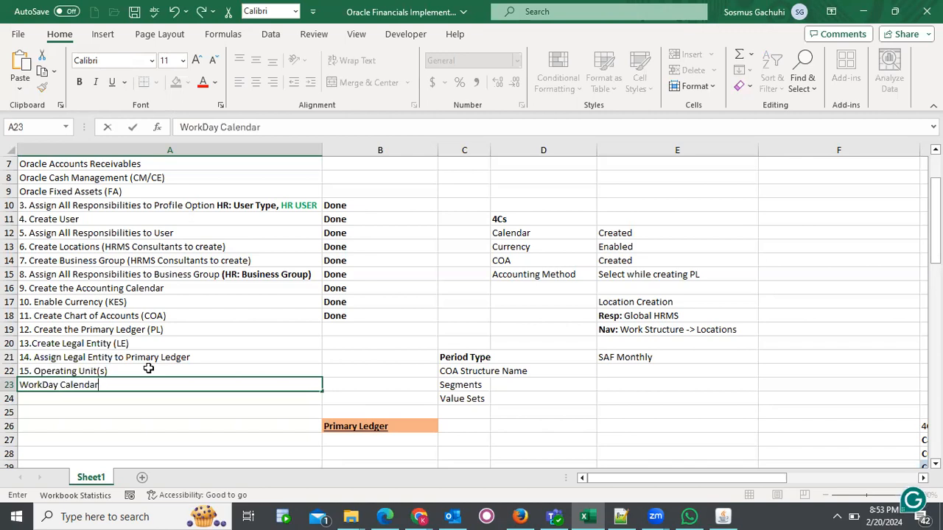
key(Return)
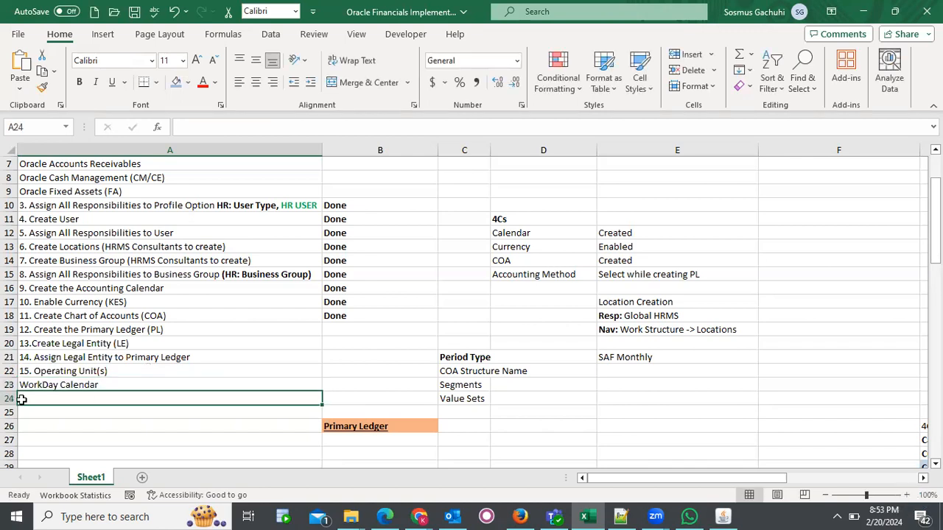
double_click(22, 385)
text(16.)
key(Return)
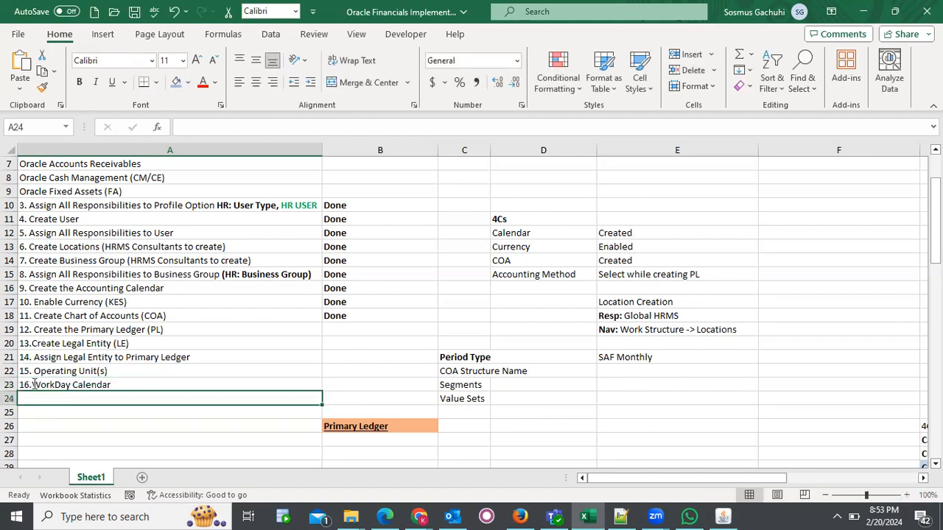
double_click(34, 385)
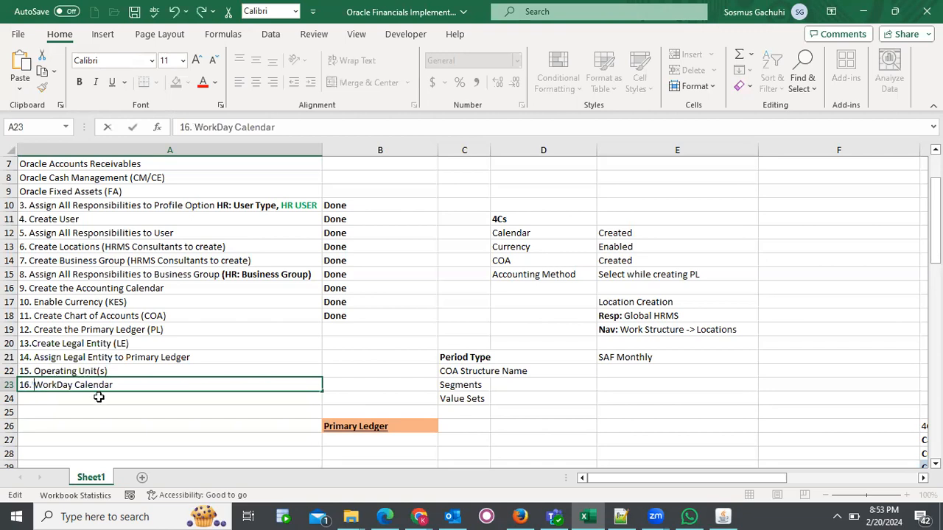
key(Return)
Add the setup tasks "17. Cost Group" in cell A24 and "18. Run Replicate Seed Data" in cell A25.
text(17.)
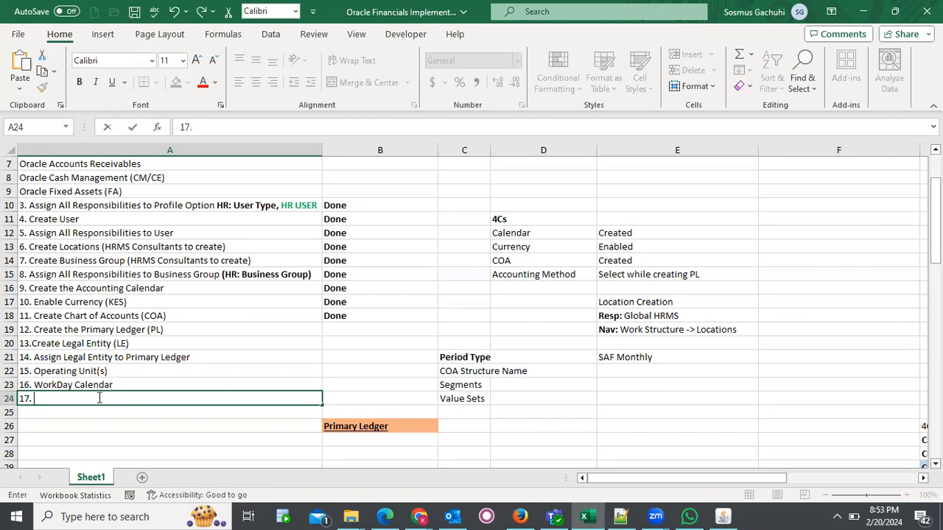
text( C)
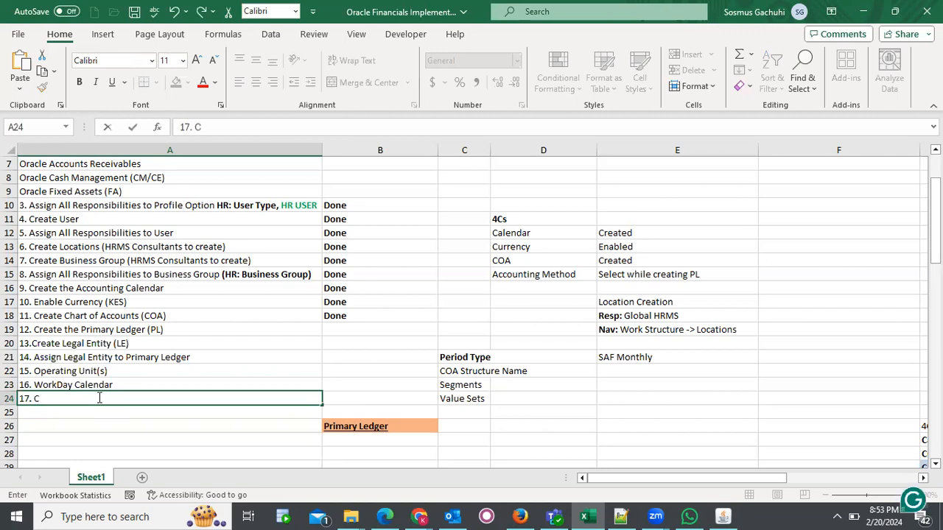
text(ost Group)
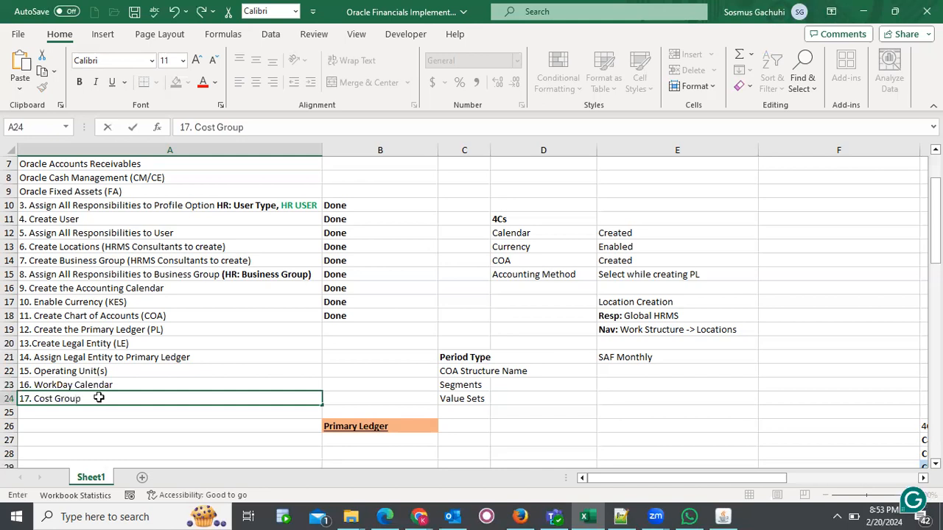
key(Return)
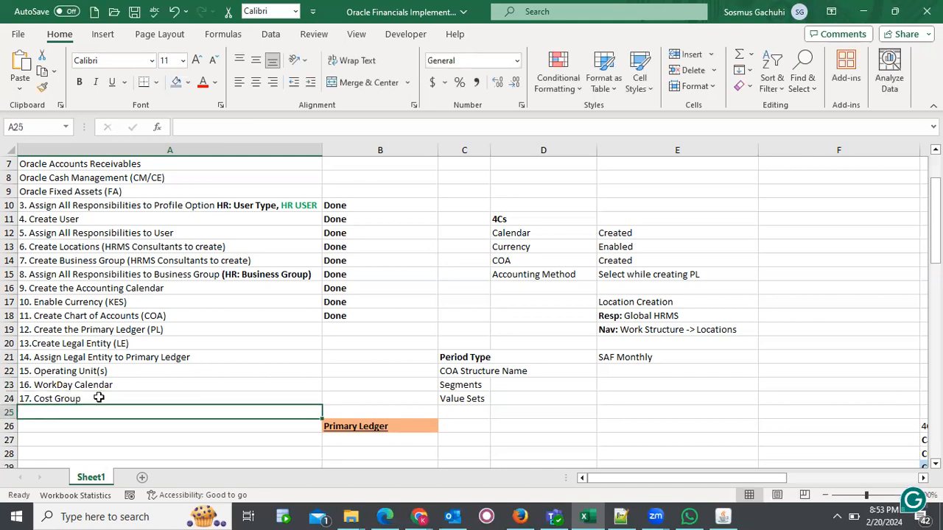
text(18)
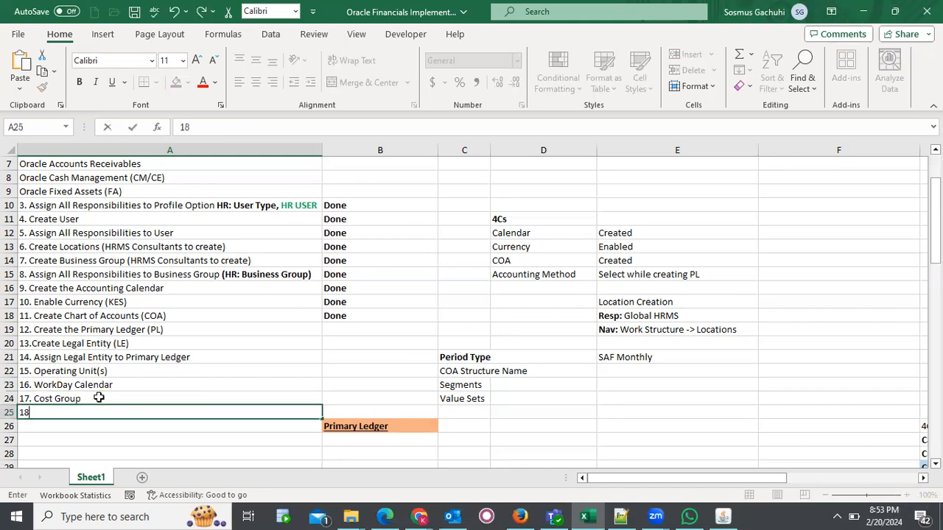
text(.)
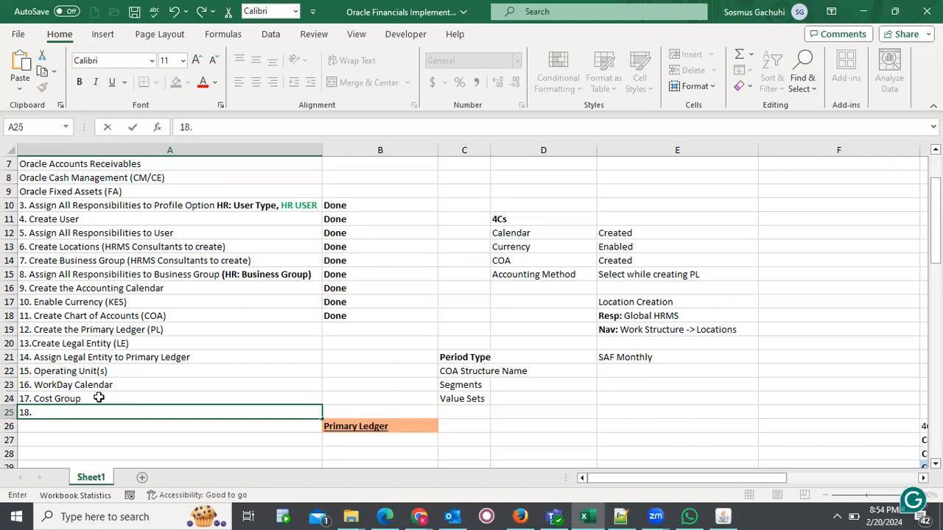
text(Run Replicate Seed Data)
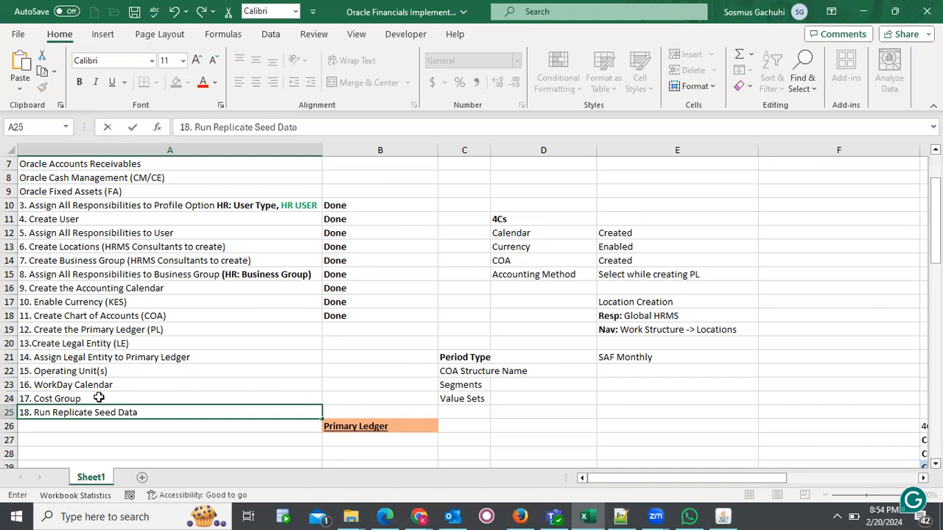
key(Return)
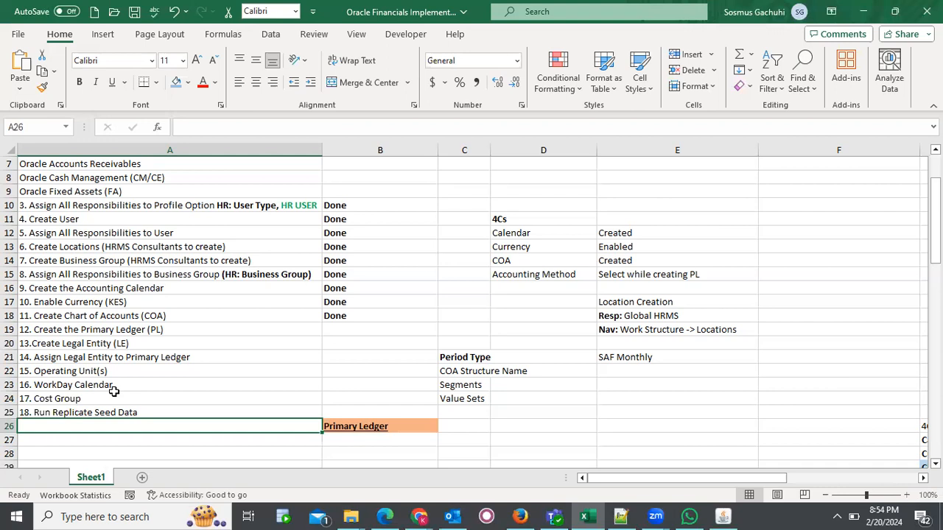
Enter "Inventory Org" in cell A26 and "Journal Sources" in cell A27.
text(Inve)
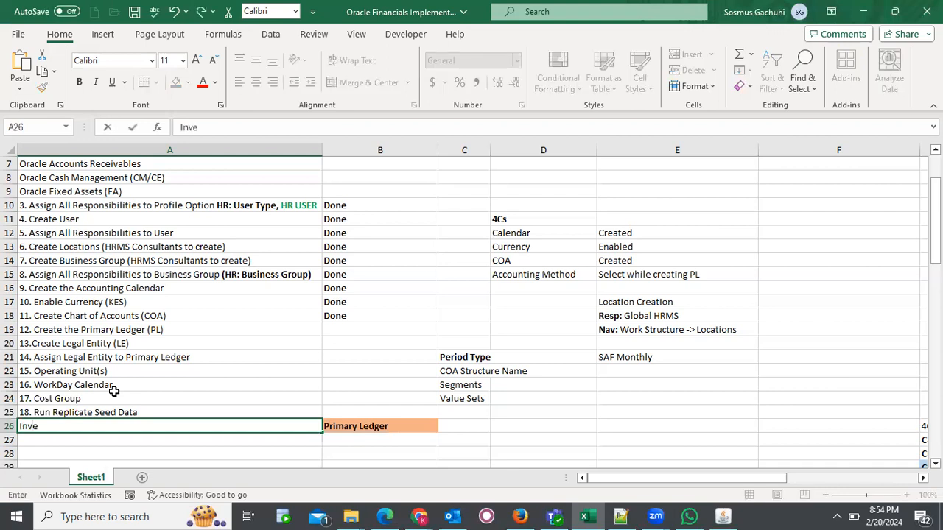
text(ntory Organi)
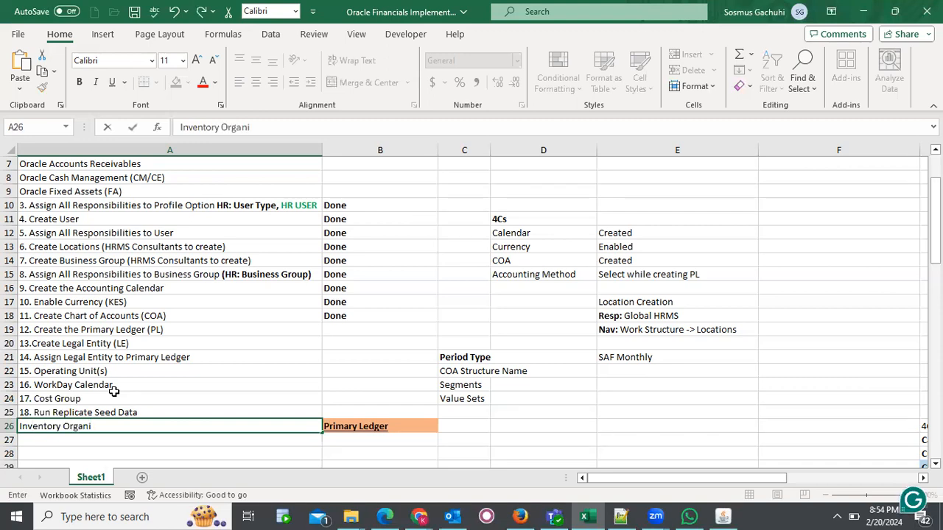
key(BackSpace)
key(BackSpace)
key(BackSpace)
key(Return)
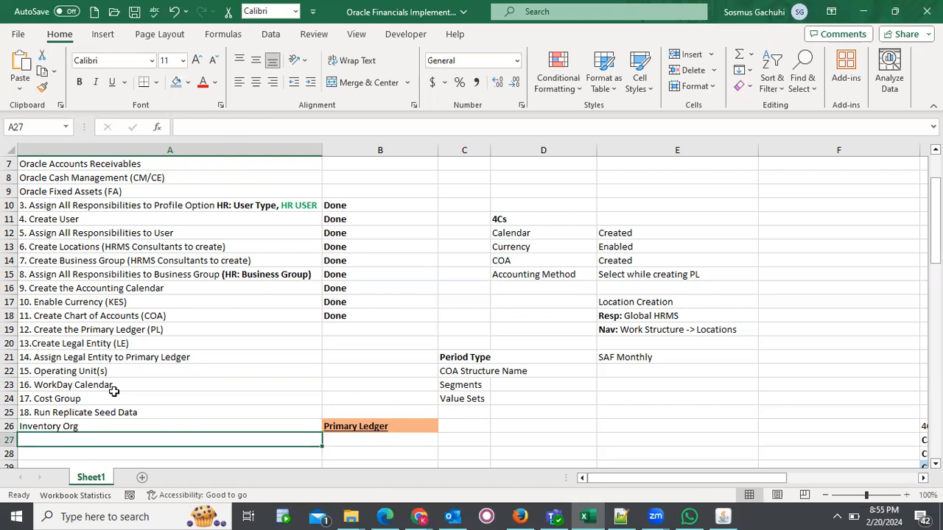
text(Jour)
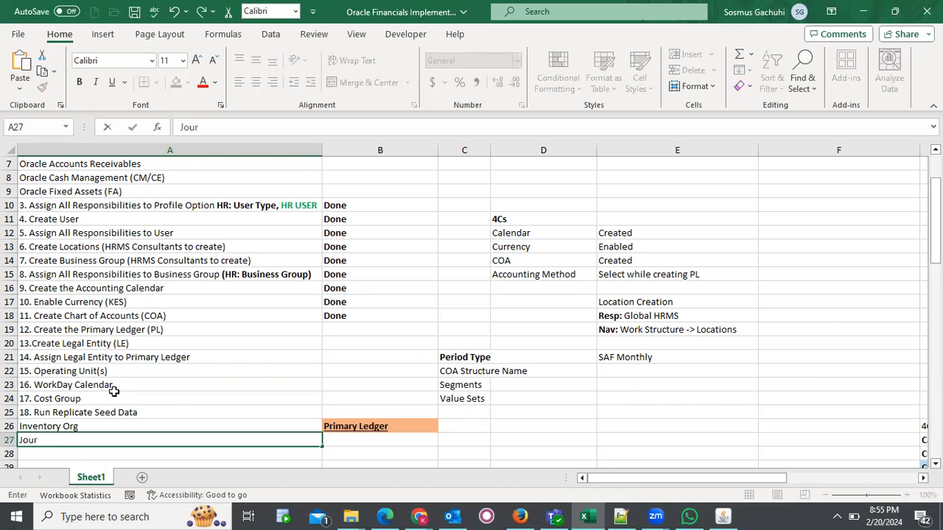
text(nal Sour)
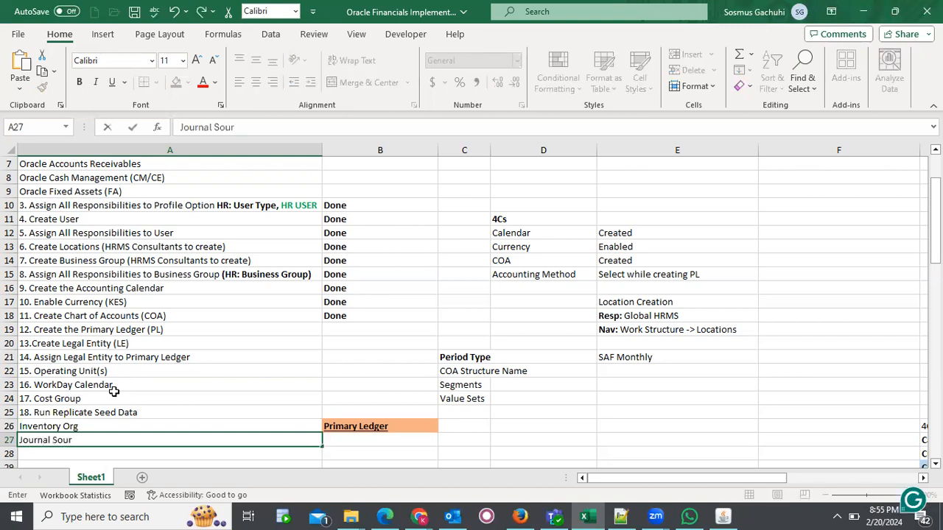
text(ces)
key(Return)
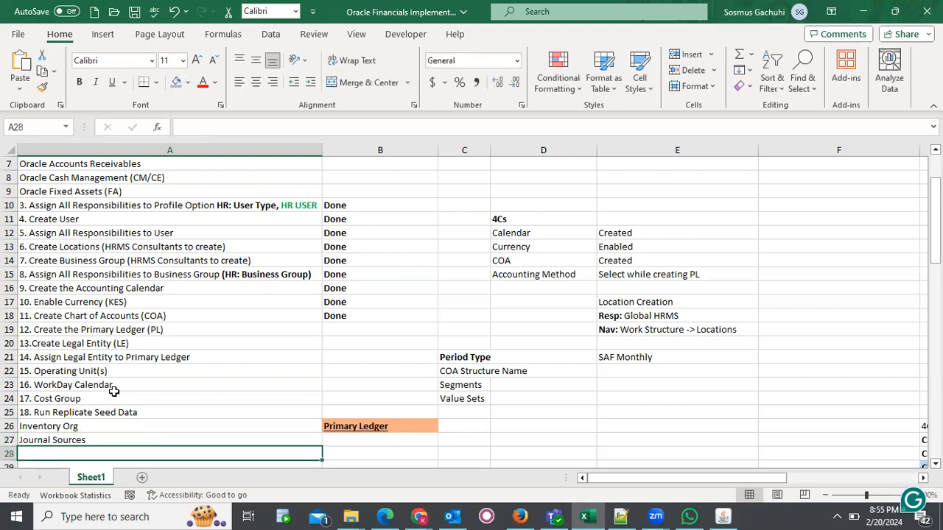
Prefix the Inventory Org task with "19. " and the Journal Sources task with "20. ".
double_click(20, 425)
text(19.)
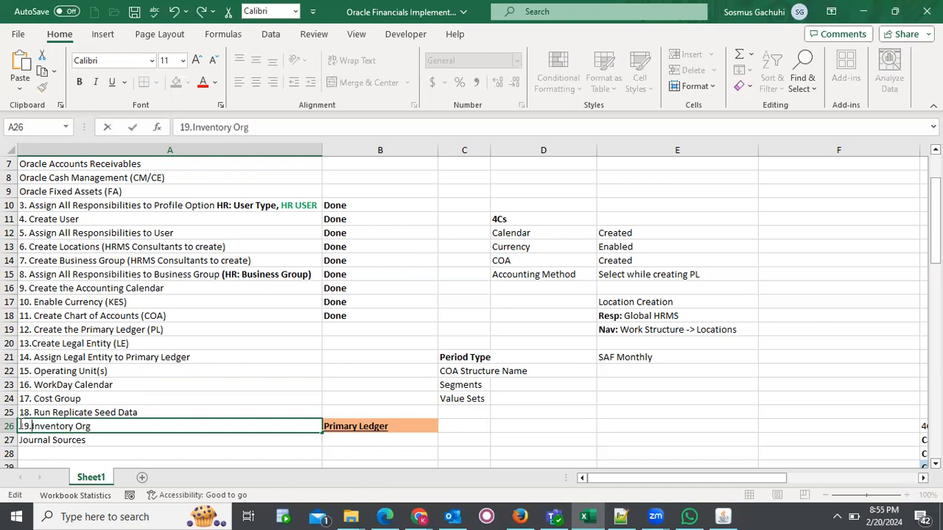
key(Return)
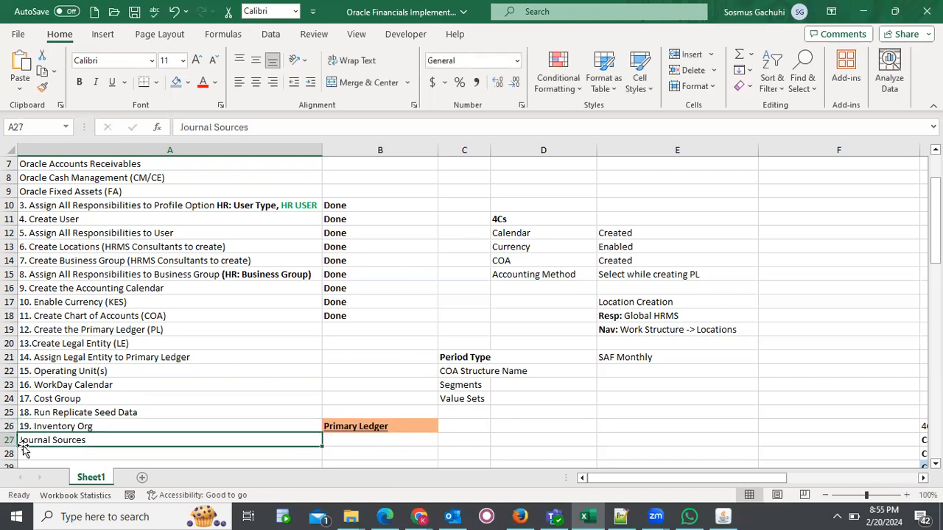
double_click(20, 440)
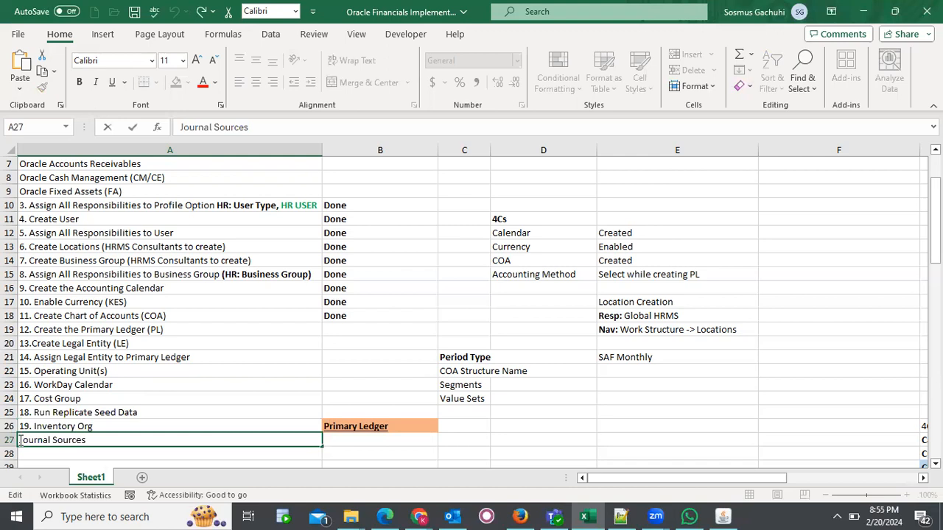
text(20.)
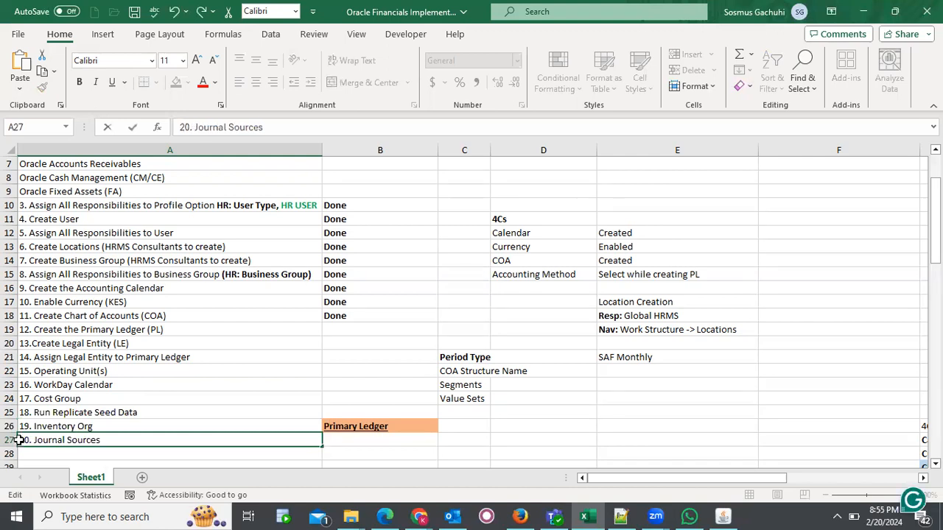
key(Return)
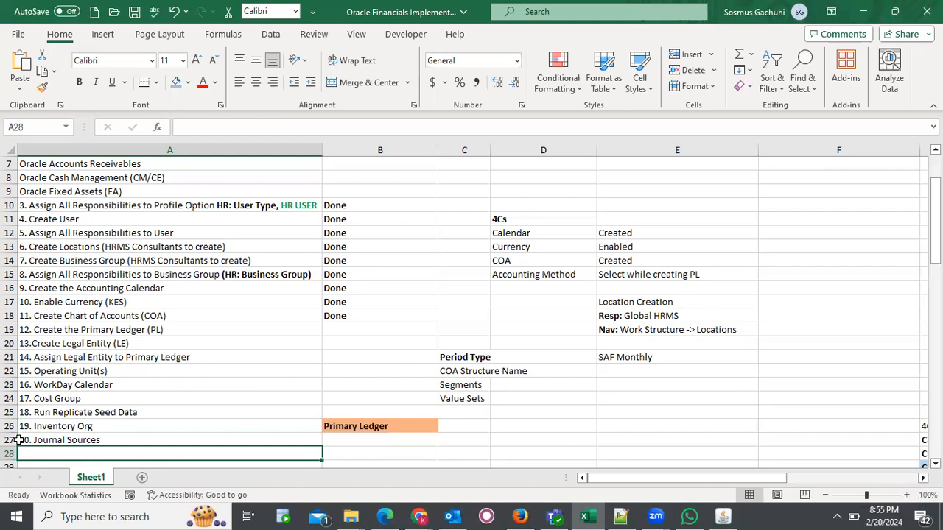
Add the setup task "21. Profile Options" in cell A28.
text(21.)
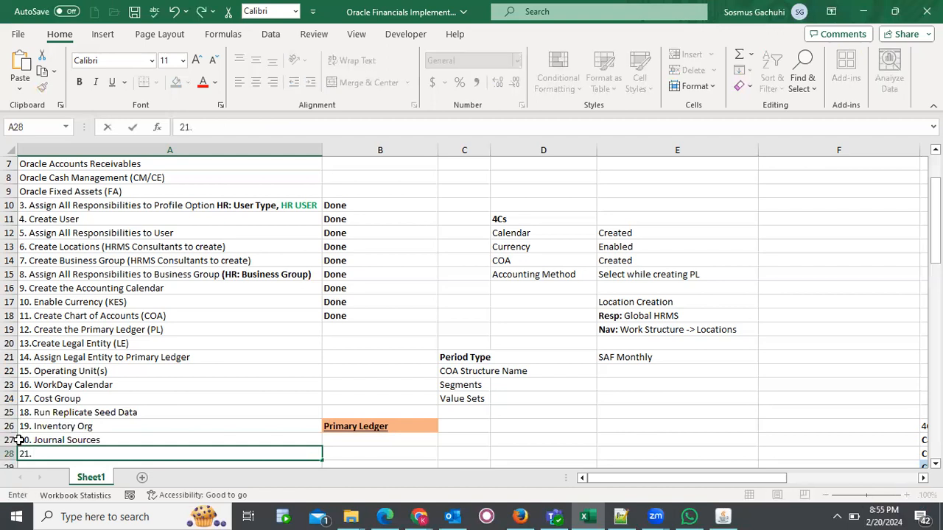
text( Profile )
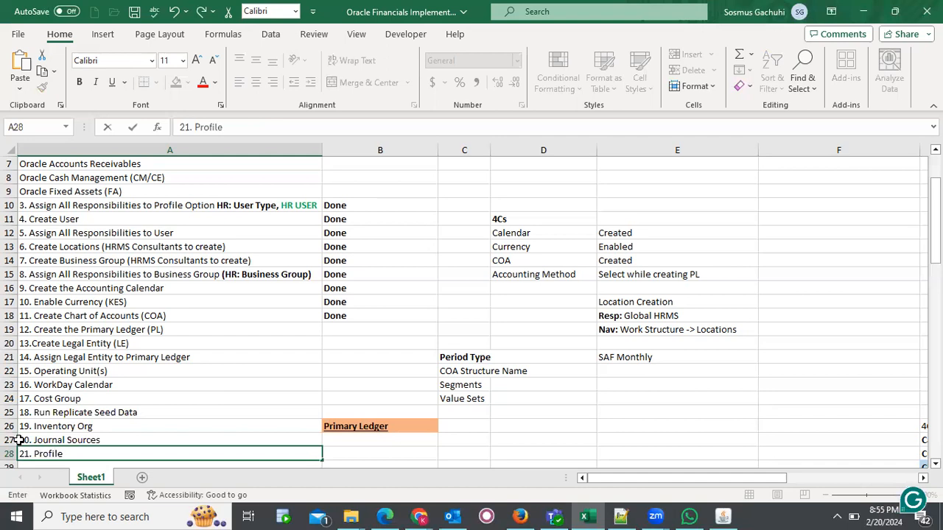
text(Options)
key(Return)
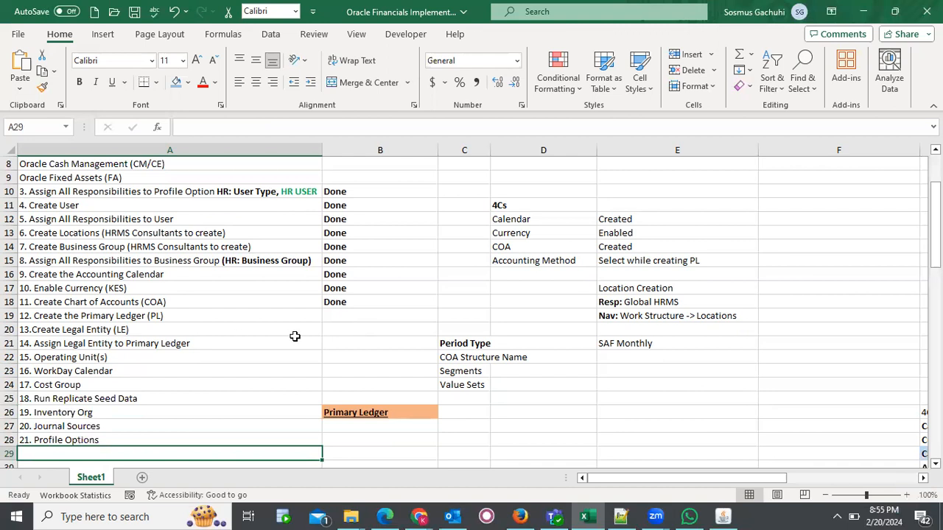
Move the Primary Ledger heading from cell B26 to C26, clear of the task list.
click(296, 337)
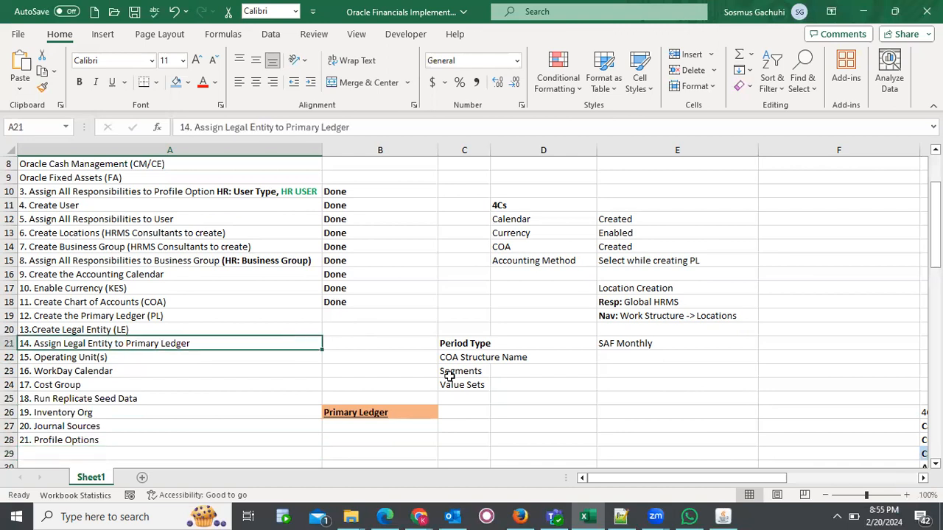
click(382, 412)
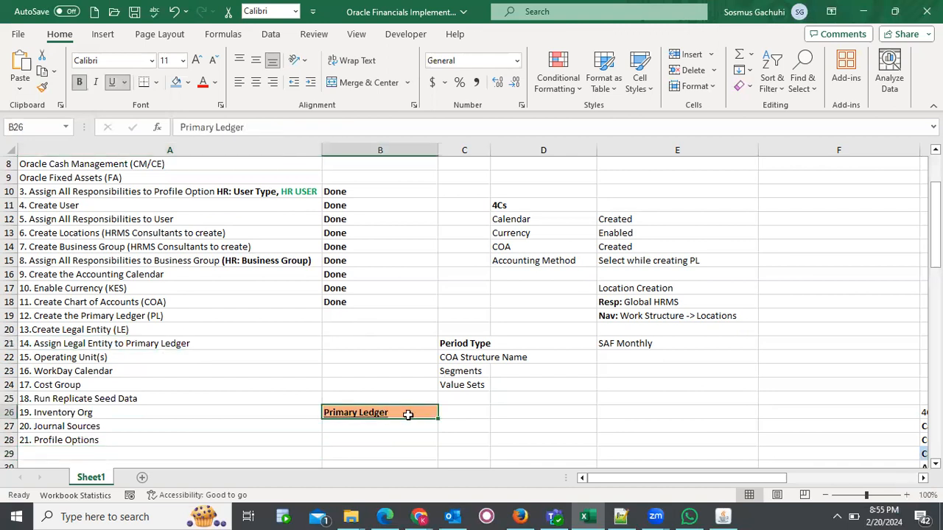
drag(407, 419, 461, 411)
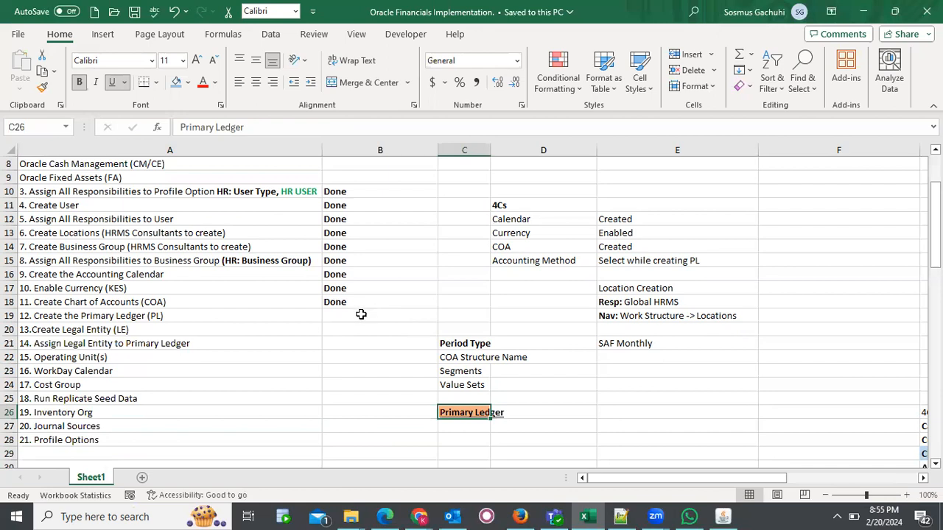
click(361, 315)
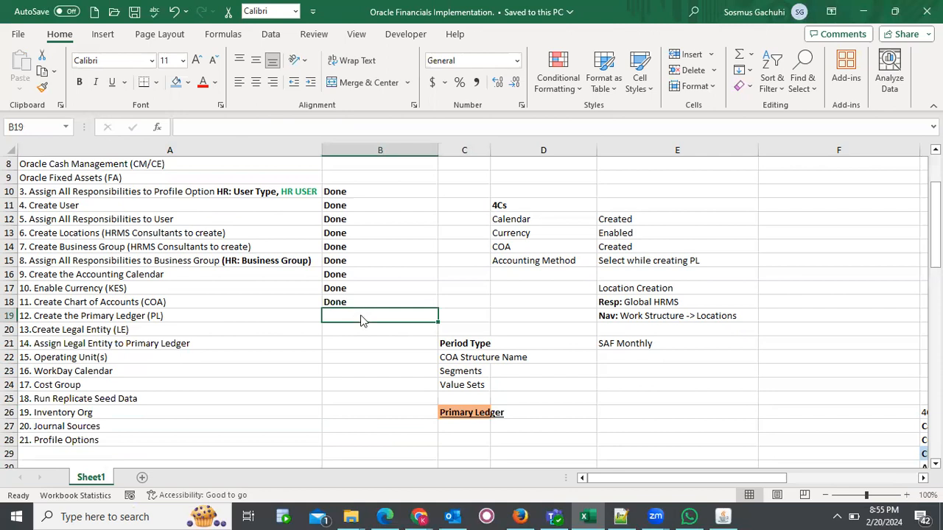
Switch to Accounting Setup Manager in the browser and search the accounting setups for the ledger "SAF".
key(alt+Tab)
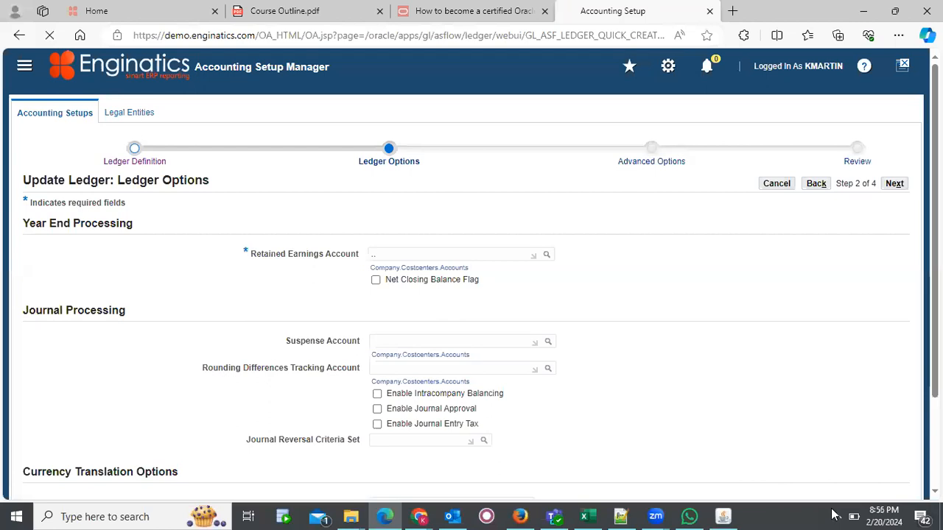
click(832, 510)
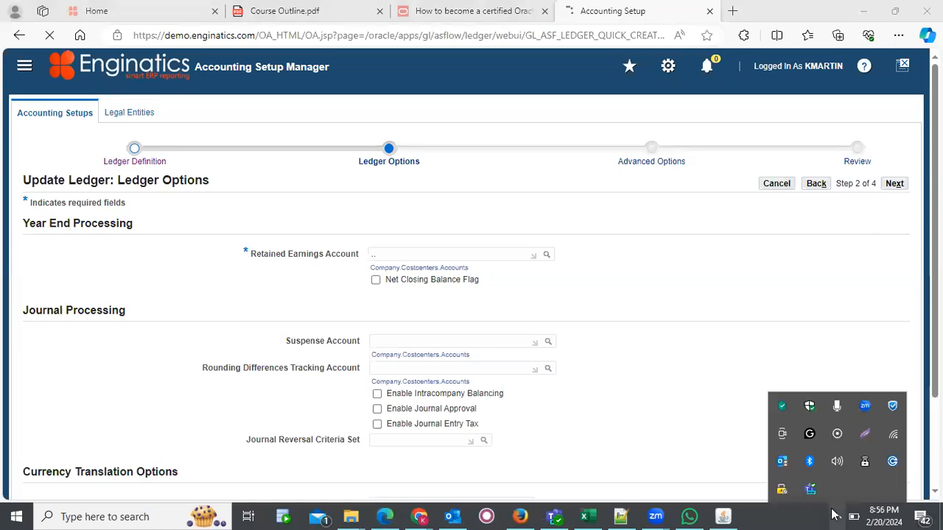
click(612, 301)
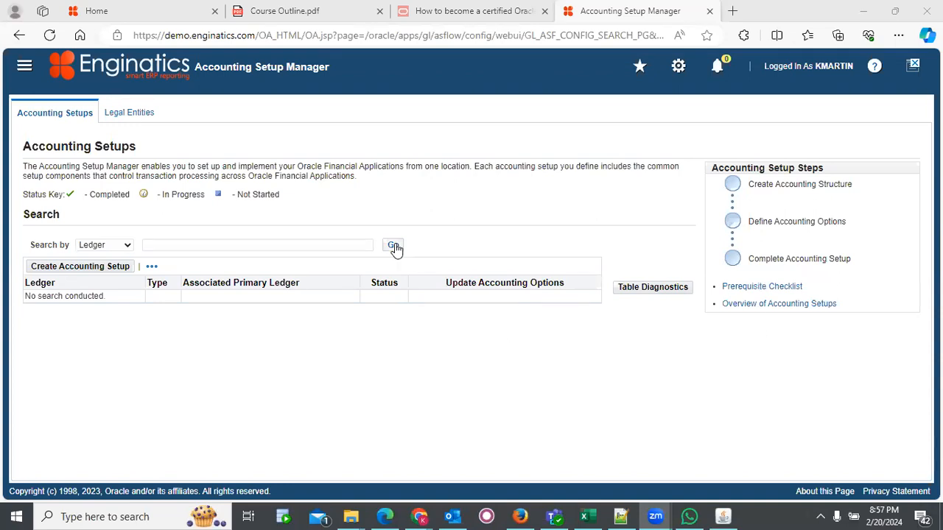
click(276, 245)
text(SAF)
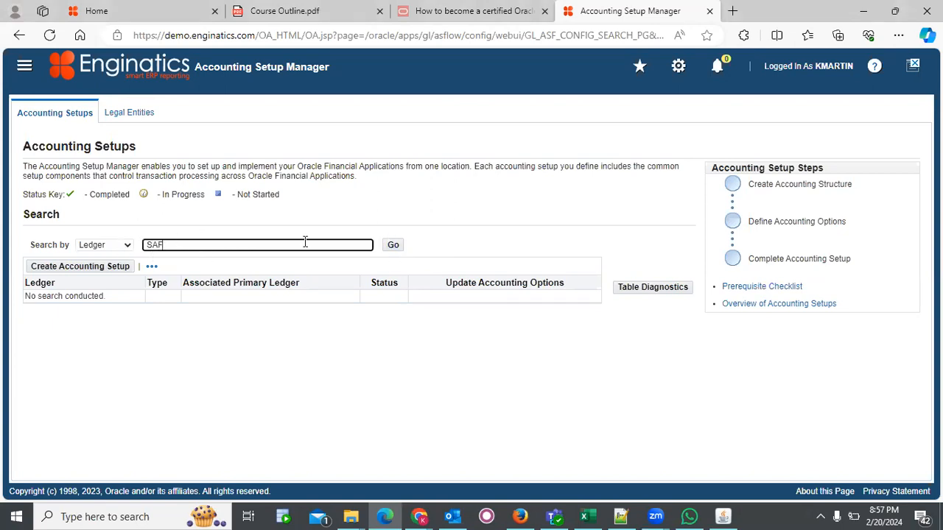
click(394, 248)
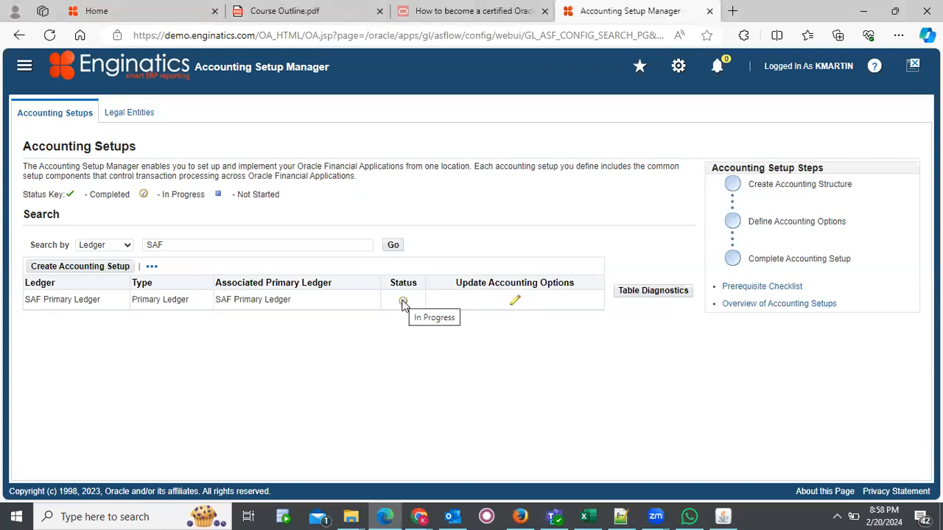
Open the accounting options of SAF Primary Ledger and review its legal entity, primary ledger and secondary ledger sections.
click(515, 305)
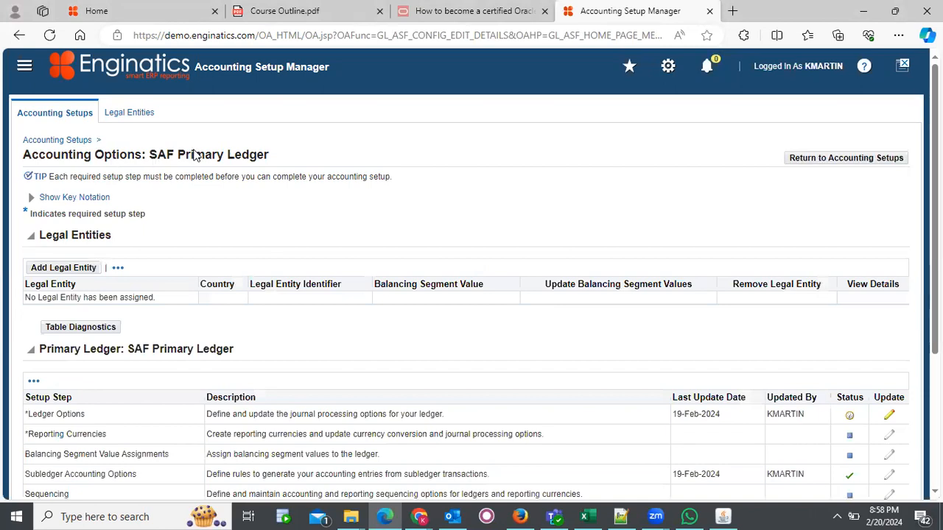
drag(194, 154, 264, 176)
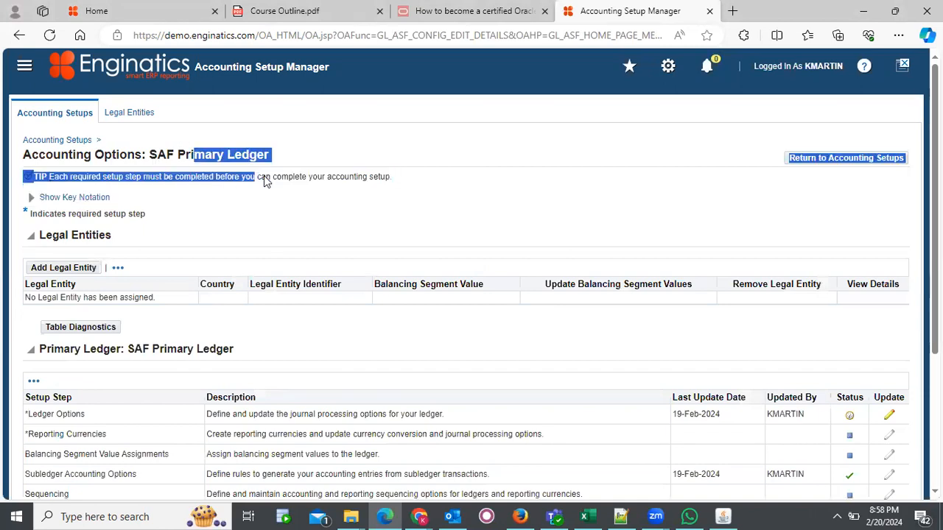
click(273, 212)
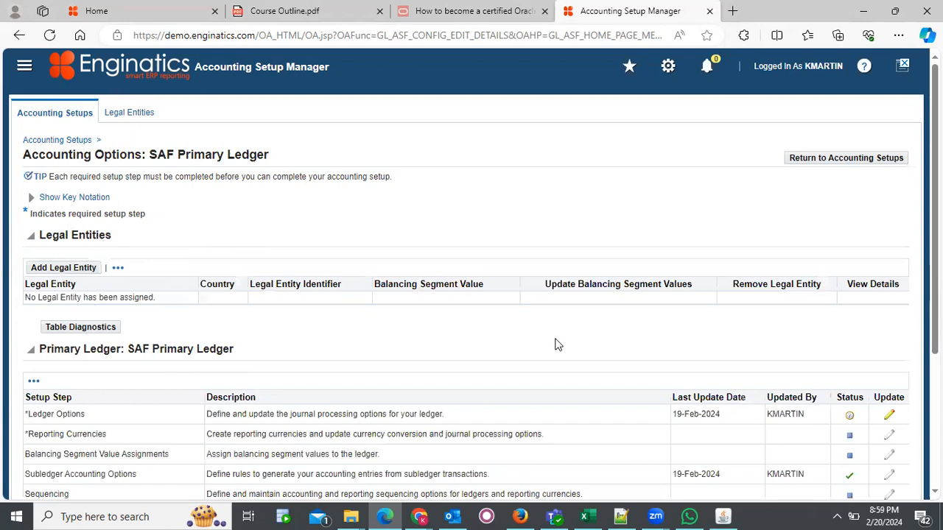
scroll(555, 343, down, 3)
scroll(557, 344, up, 1)
scroll(558, 344, up, 1)
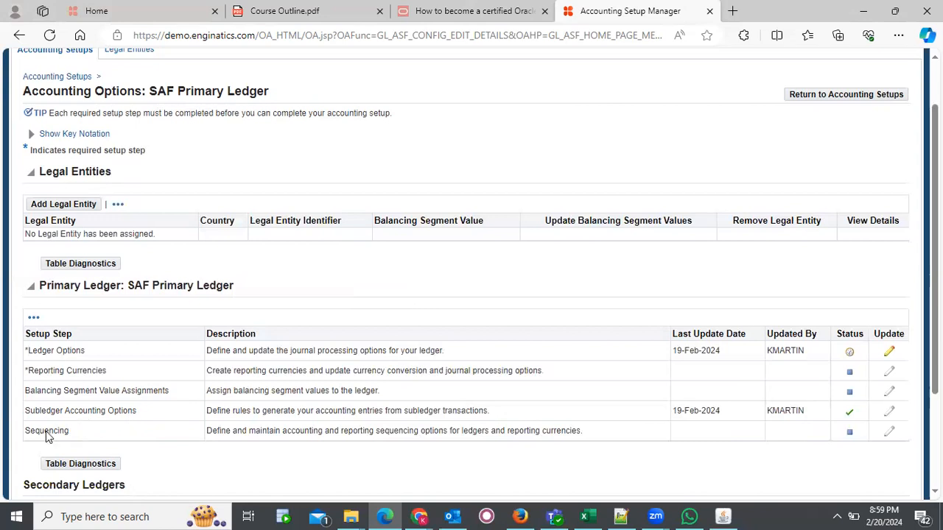
scroll(151, 405, down, 3)
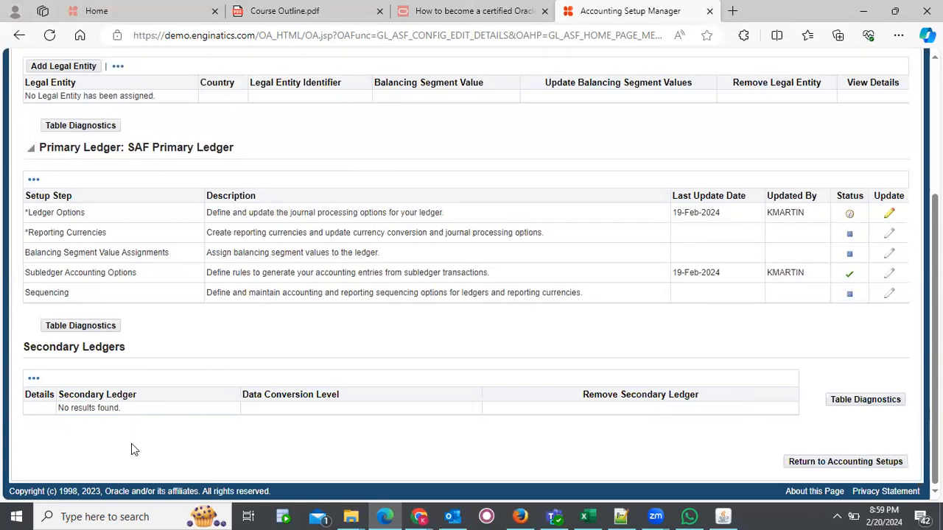
scroll(245, 321, up, 5)
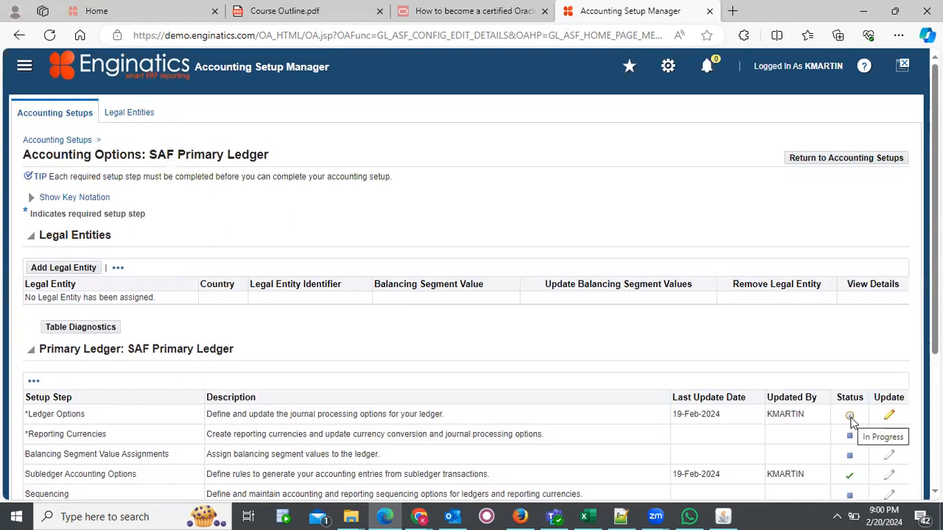
Open the Ledger Options setup step for updating and check the ledger definition's name, short name, currency and chart of accounts.
click(889, 418)
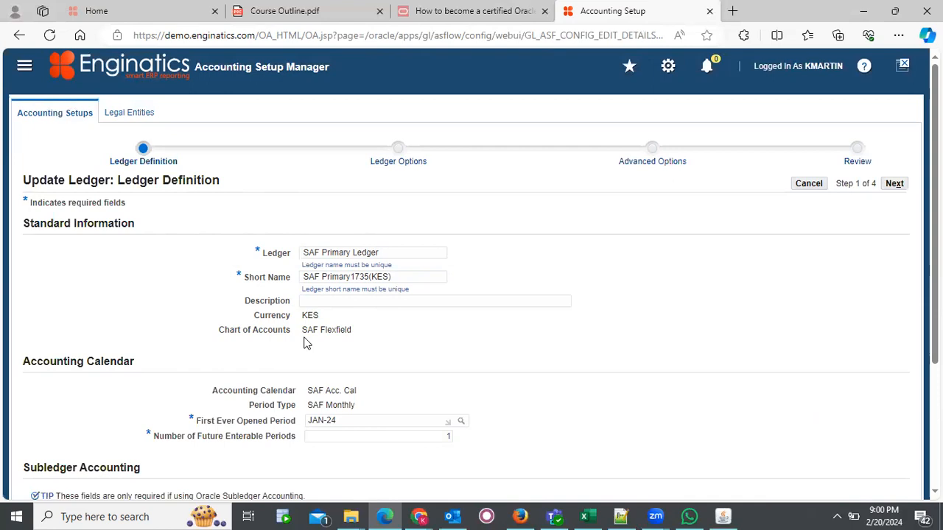
click(395, 250)
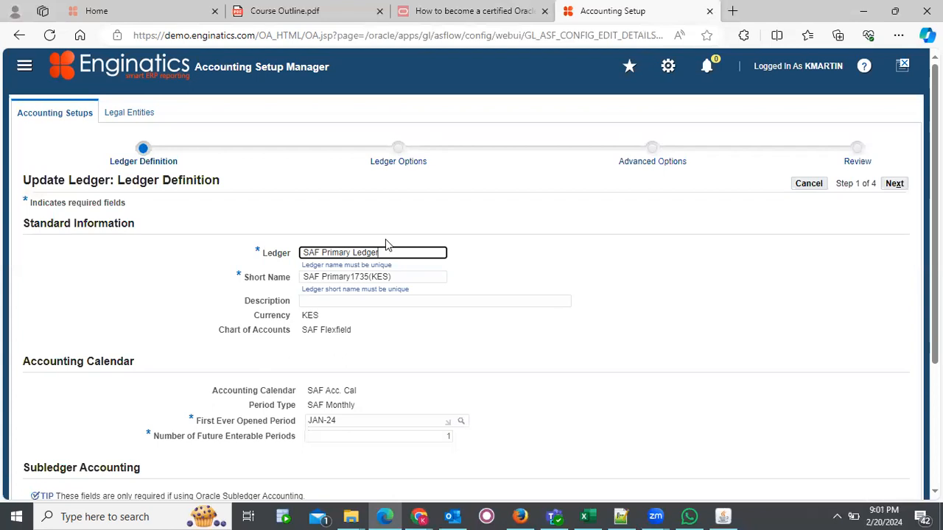
click(408, 274)
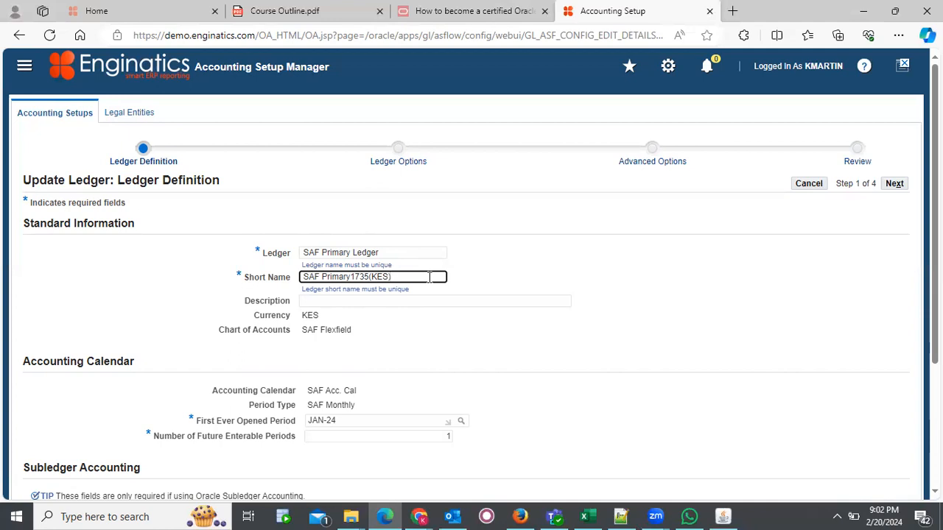
click(306, 320)
double_click(308, 317)
drag(355, 335, 302, 333)
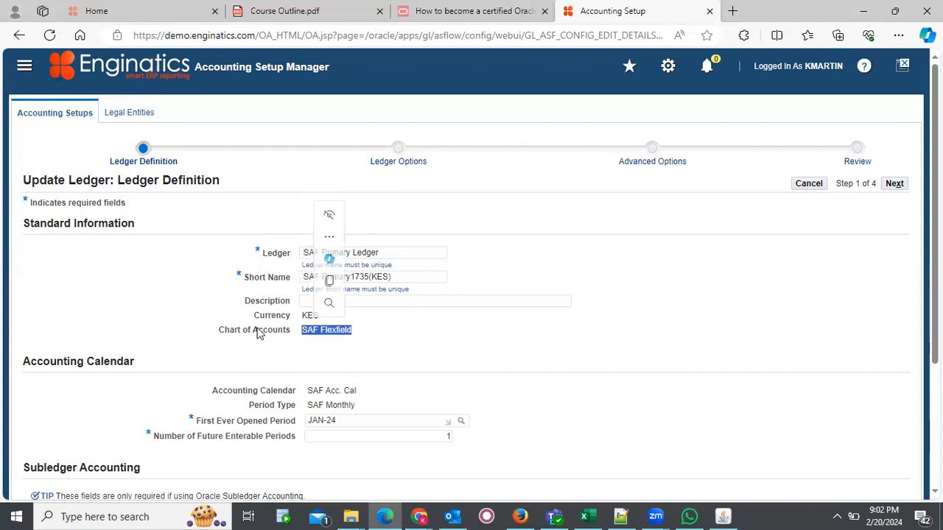
click(409, 370)
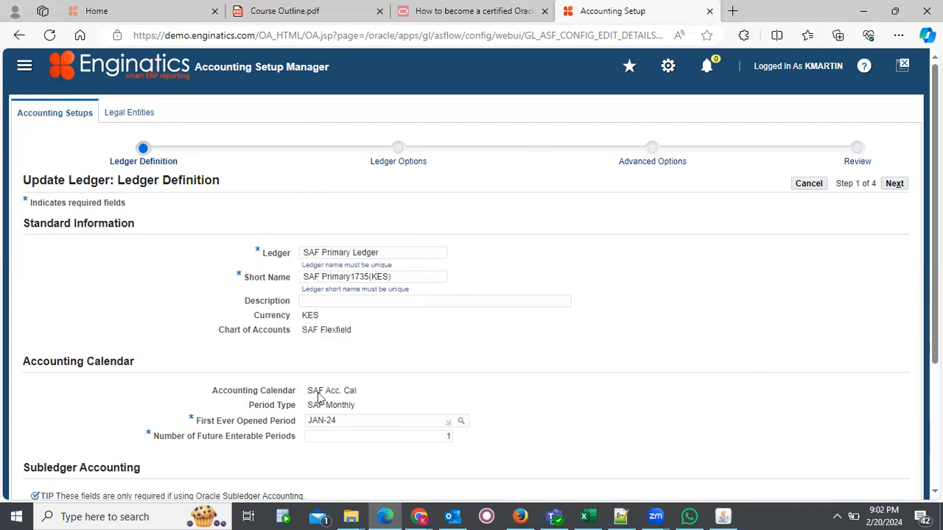
Review the Accounting Calendar and Subledger Accounting settings of the ledger definition.
drag(359, 395, 313, 385)
click(408, 359)
scroll(409, 361, down, 2)
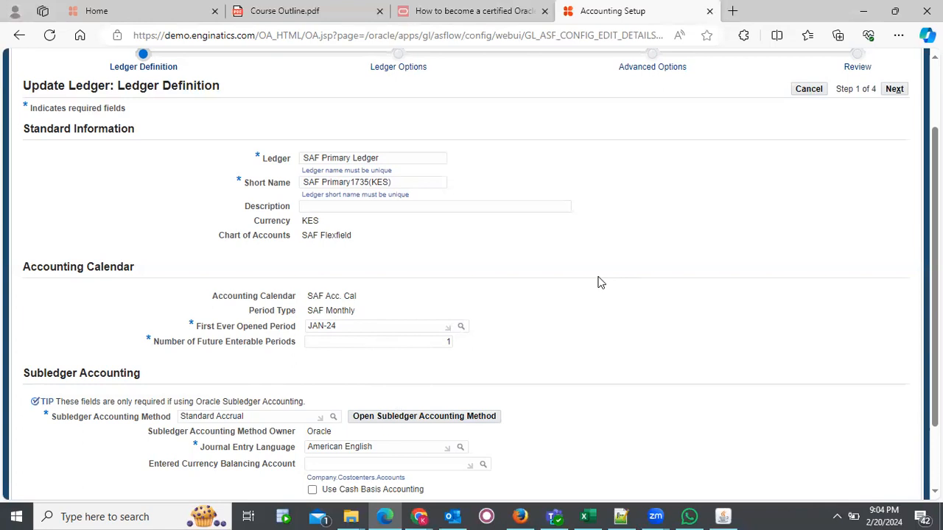
scroll(598, 282, down, 2)
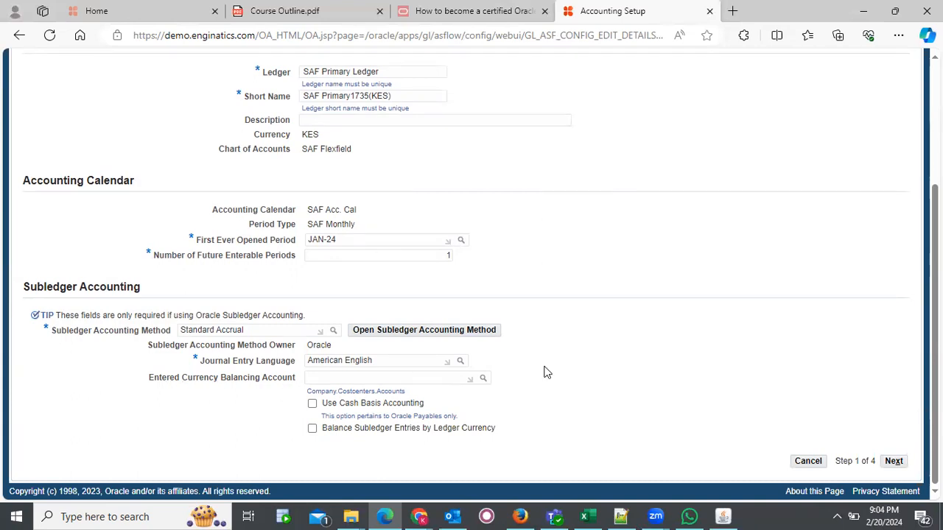
scroll(546, 371, up, 3)
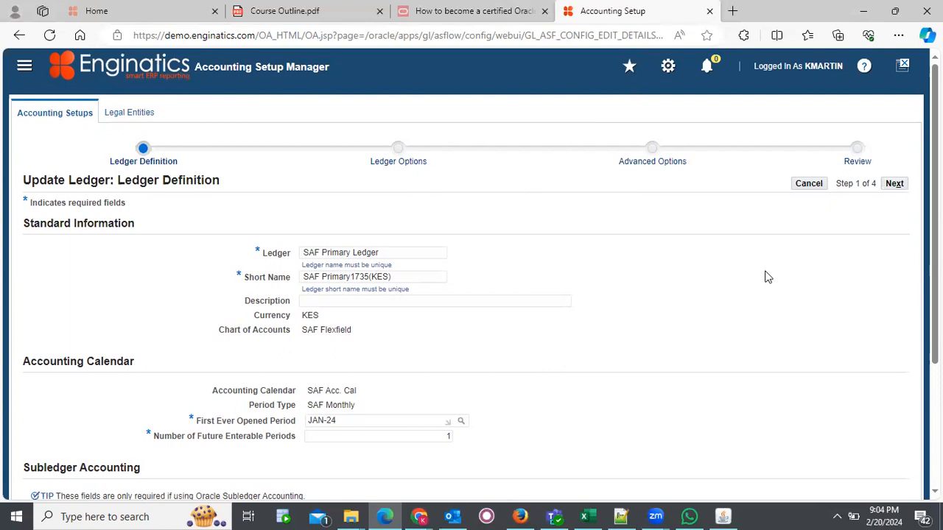
Proceed to the Ledger Options stage and review its year-end, journal processing and currency translation settings.
click(895, 183)
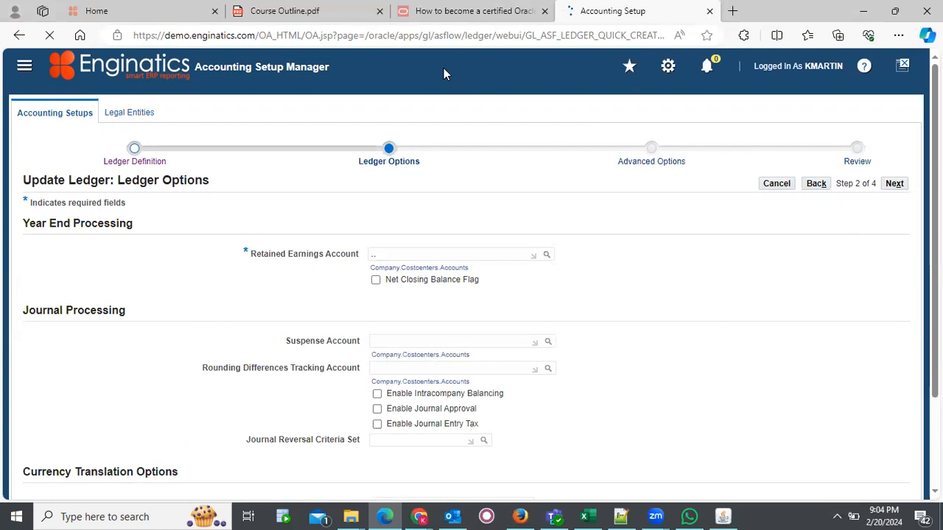
drag(443, 68, 431, 175)
click(421, 181)
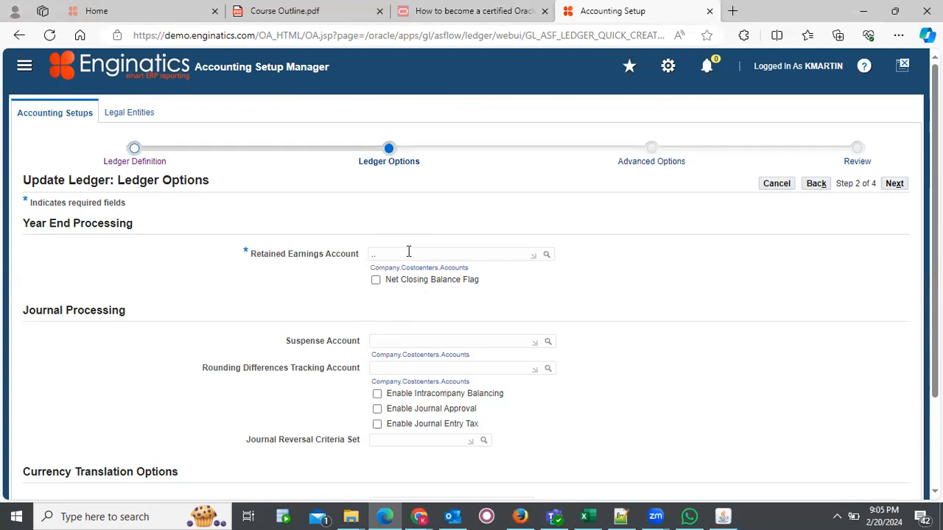
scroll(425, 324, down, 1)
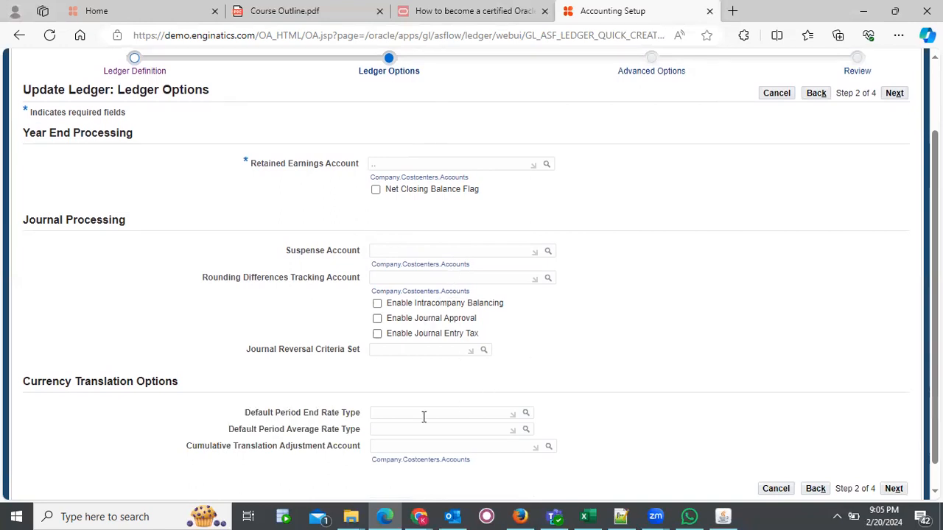
scroll(424, 416, down, 1)
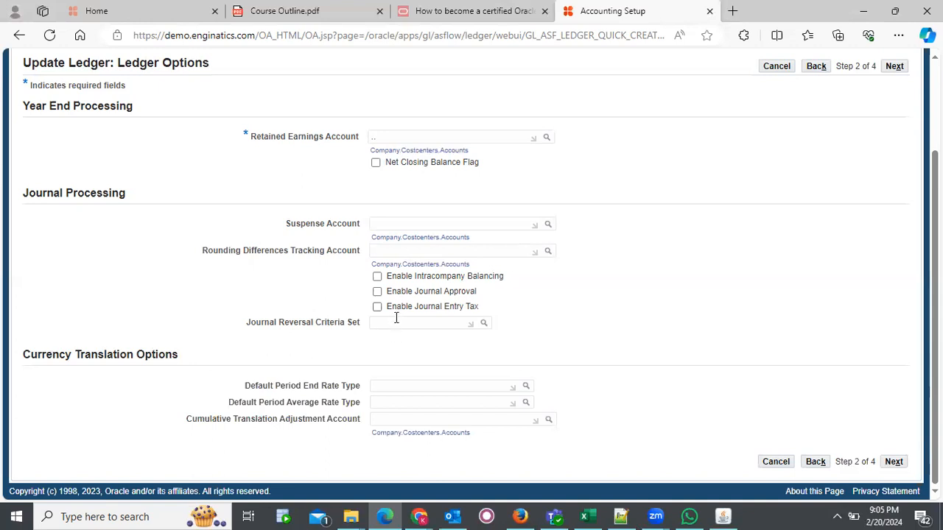
drag(350, 331, 258, 330)
click(284, 340)
click(404, 322)
scroll(690, 351, up, 2)
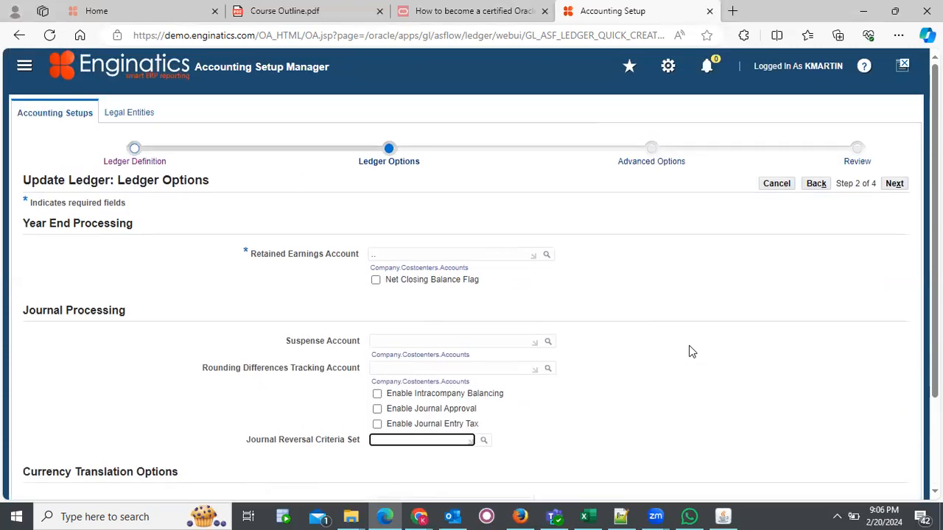
Open the search for the ledger's Retained Earnings Account and review its Company, Costcenters and Accounts segments.
click(398, 253)
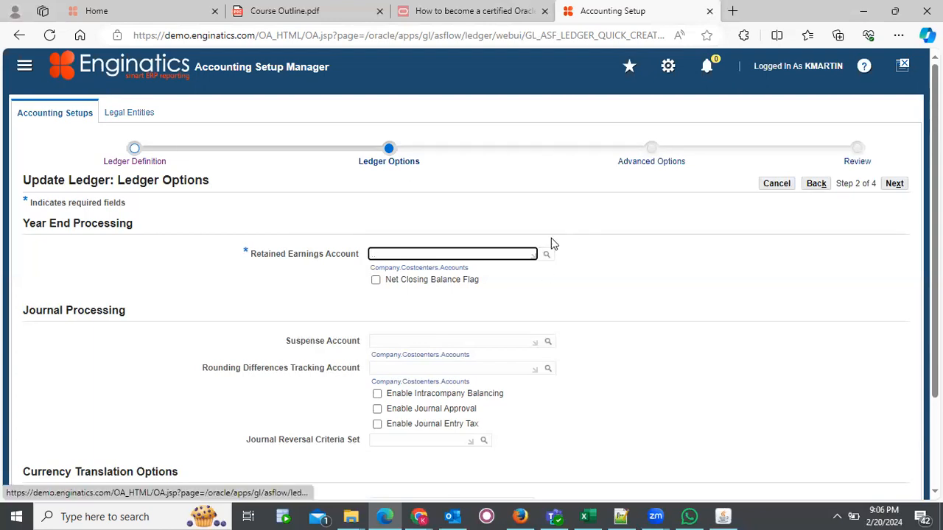
click(547, 256)
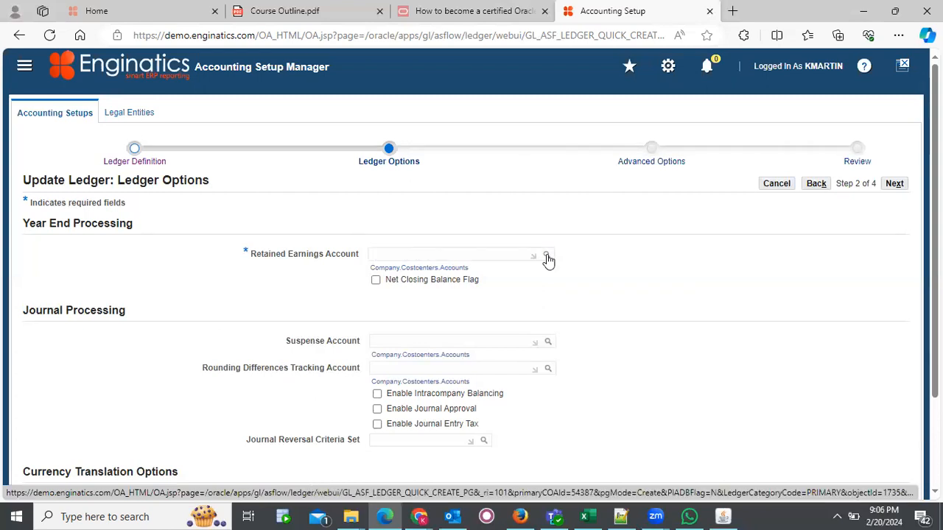
click(547, 256)
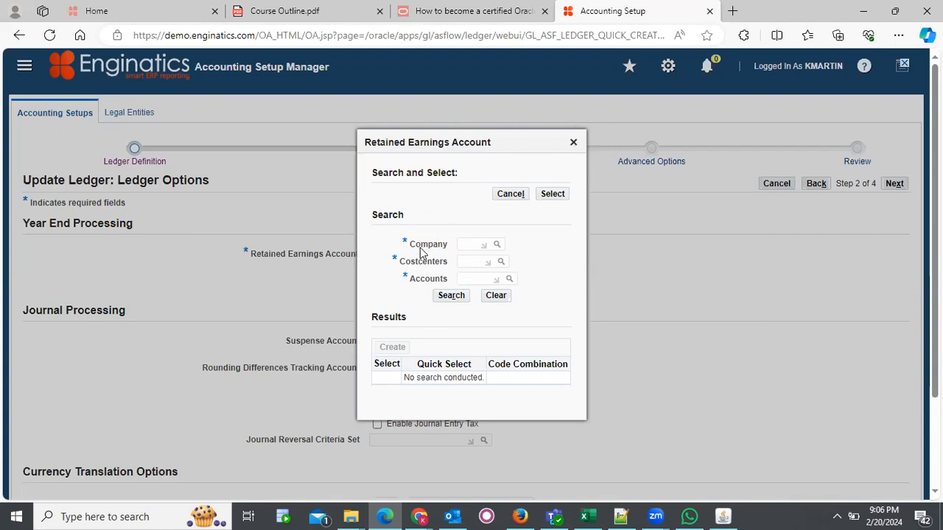
drag(423, 335, 425, 278)
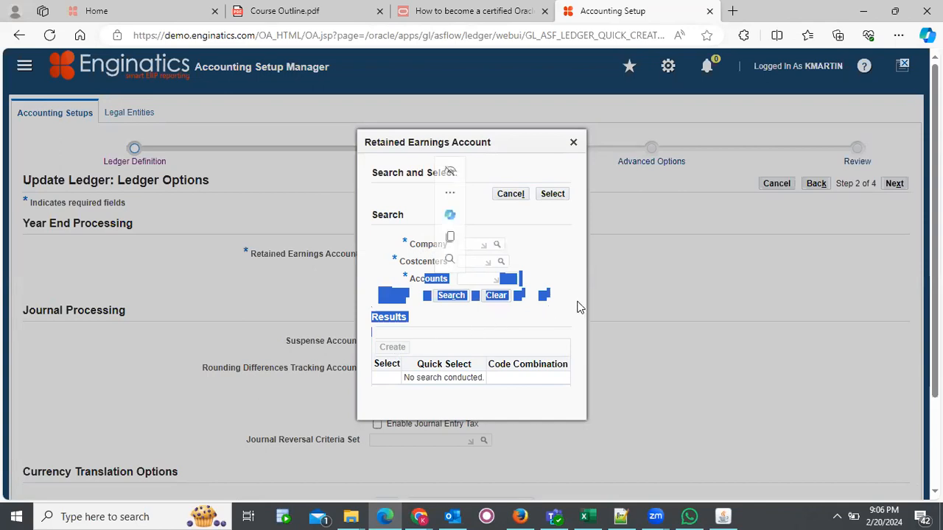
click(562, 268)
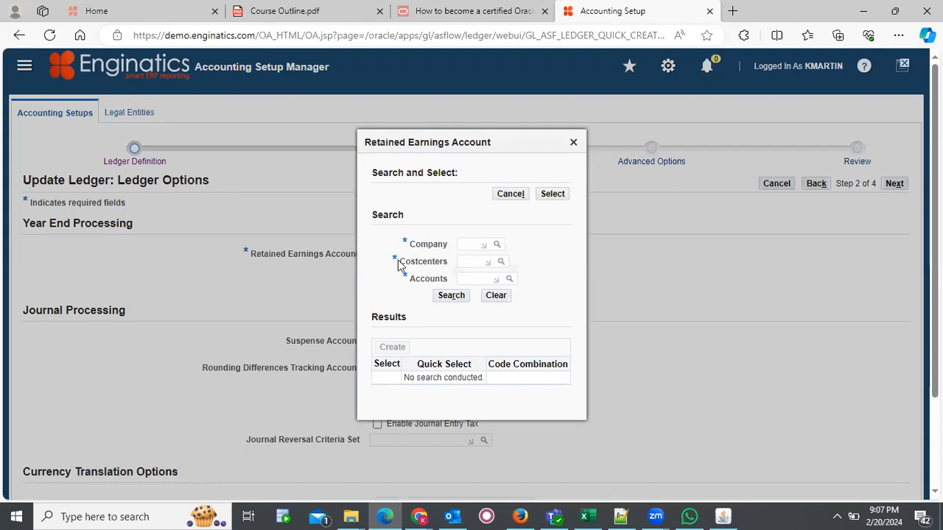
Look up the company values for the retained earnings account and choose company 10 (Insurance).
click(477, 247)
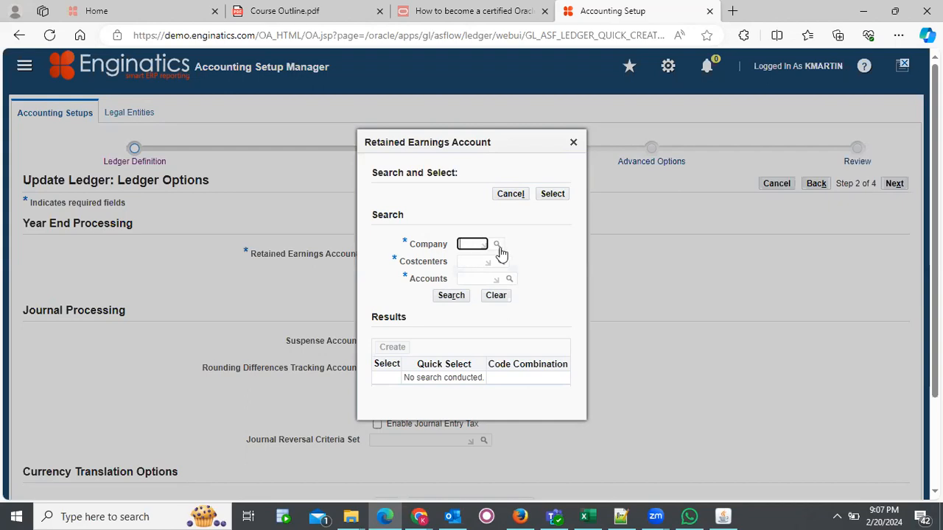
click(496, 246)
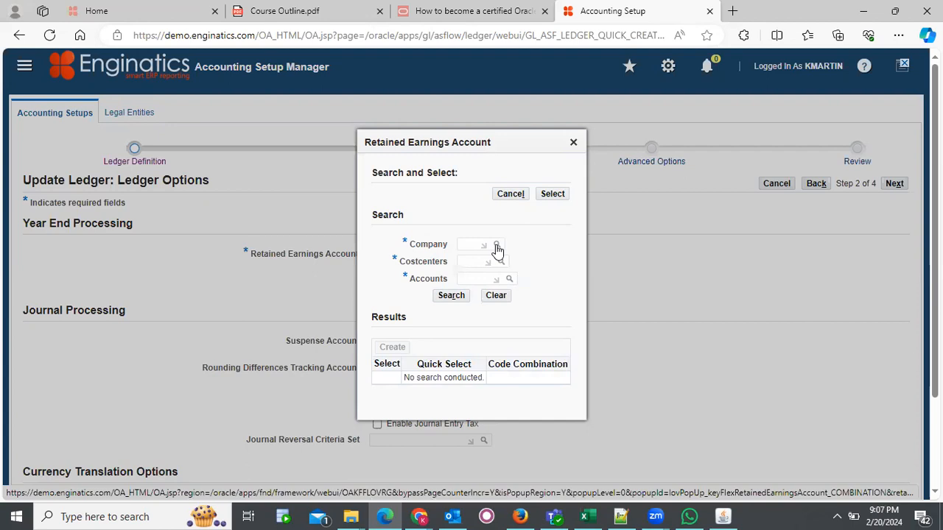
click(496, 246)
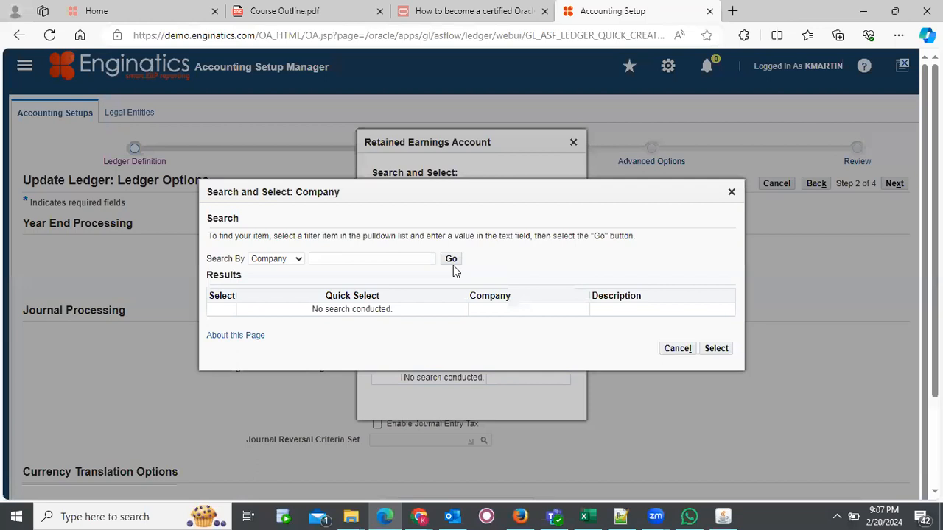
click(452, 261)
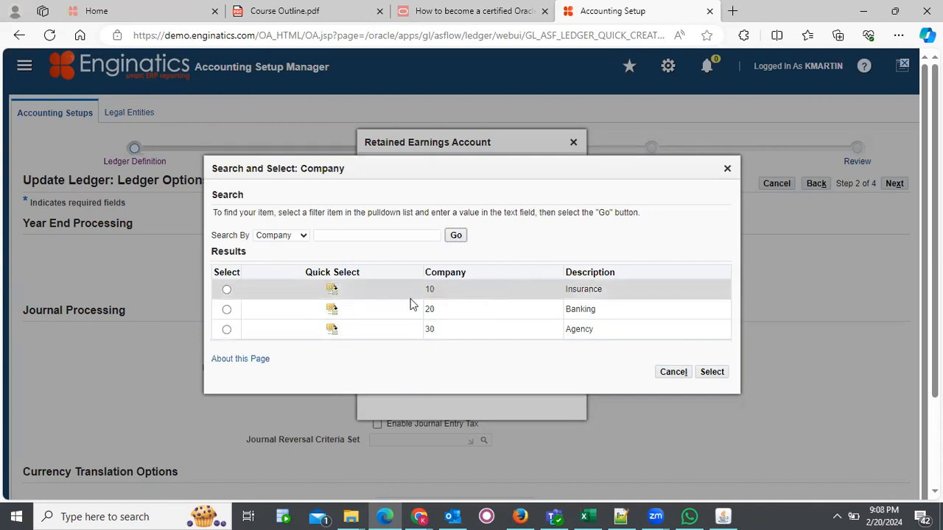
click(334, 288)
scroll(334, 289, down, 2)
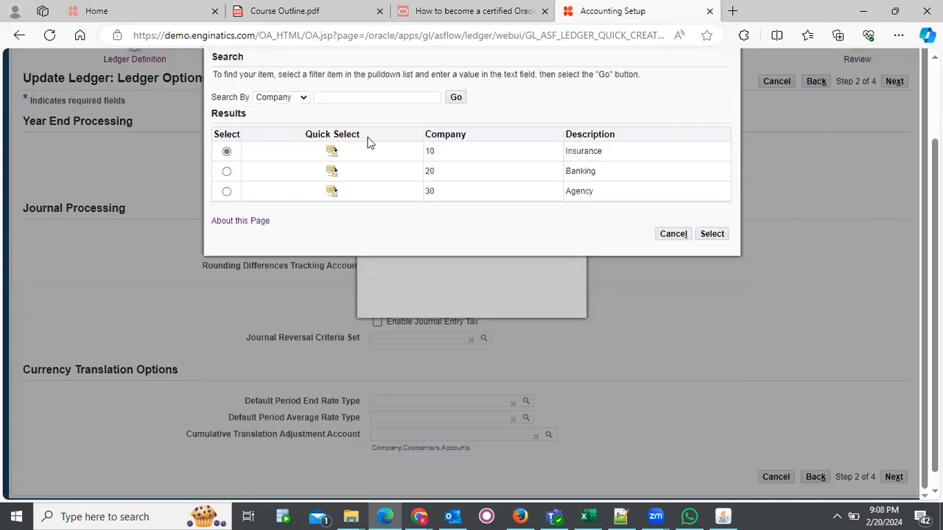
click(331, 154)
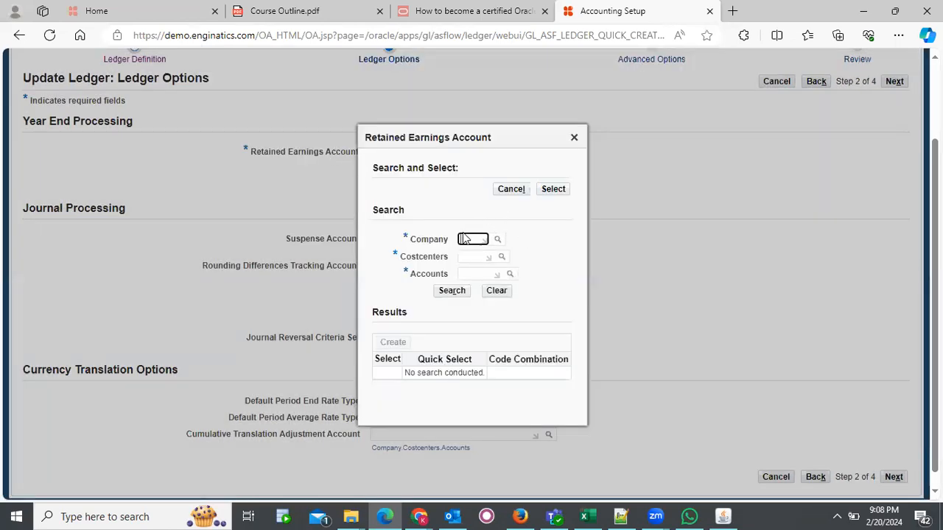
text(10)
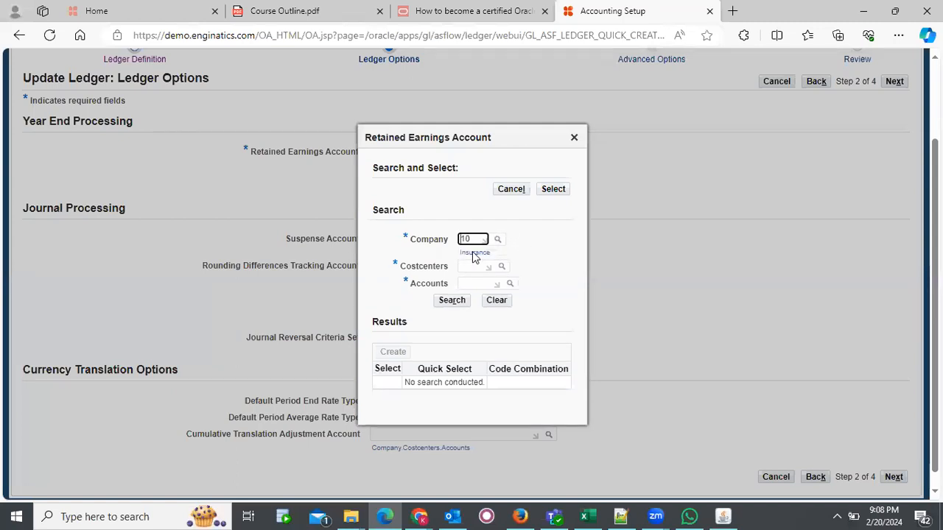
click(490, 250)
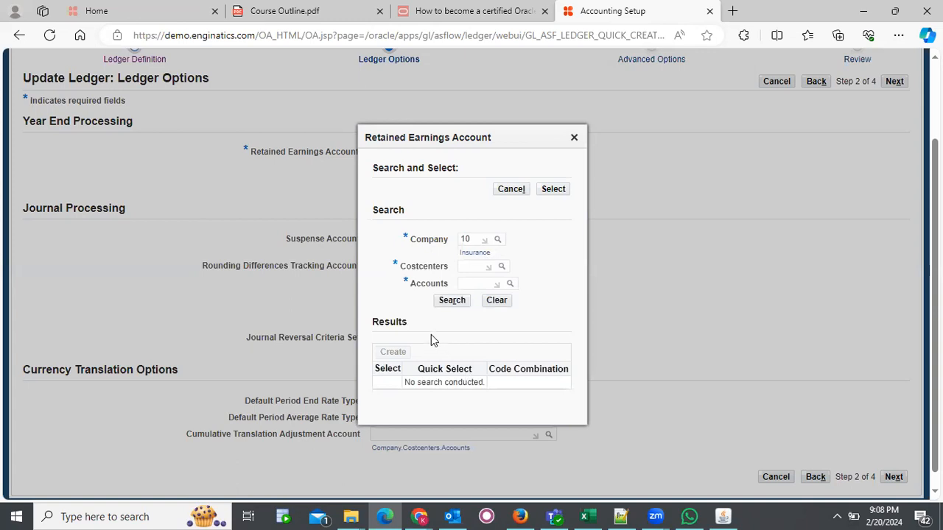
Look up the cost center values for the retained earnings account and choose cost center 100 (Finance).
click(469, 267)
click(503, 269)
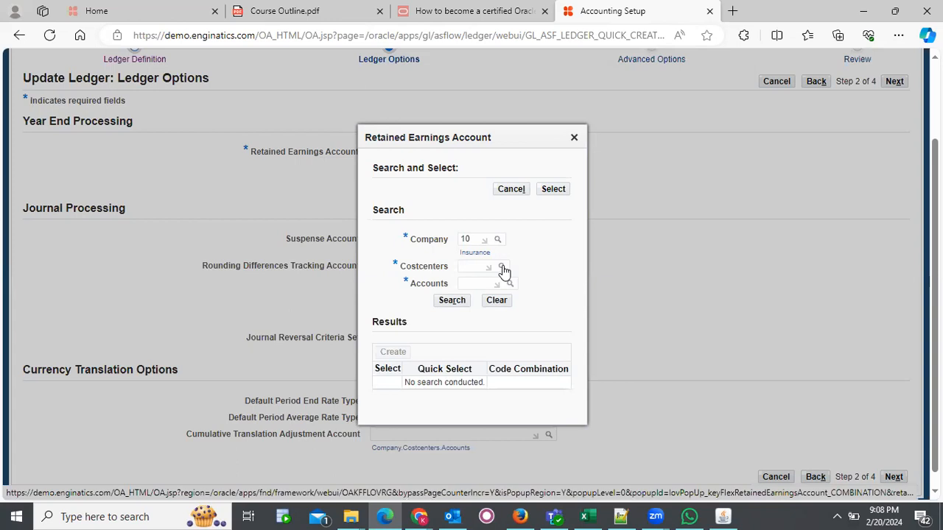
click(502, 268)
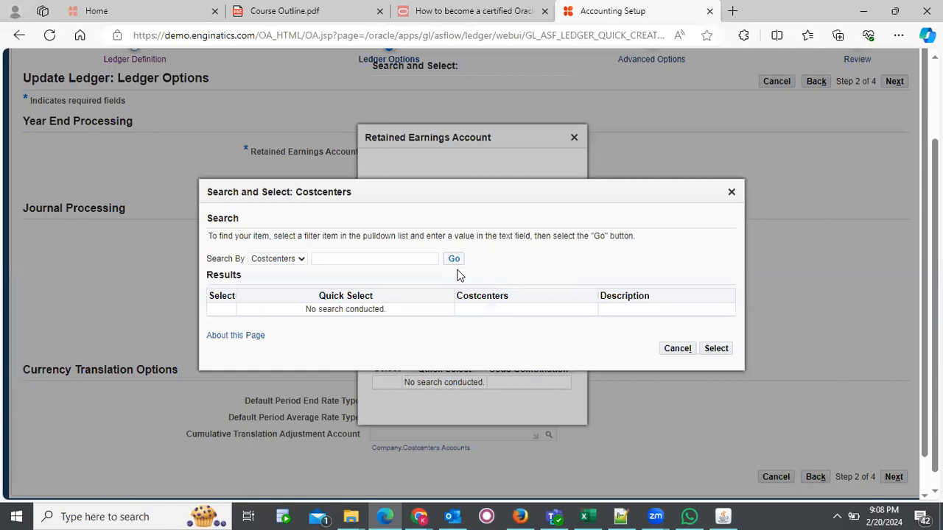
click(454, 264)
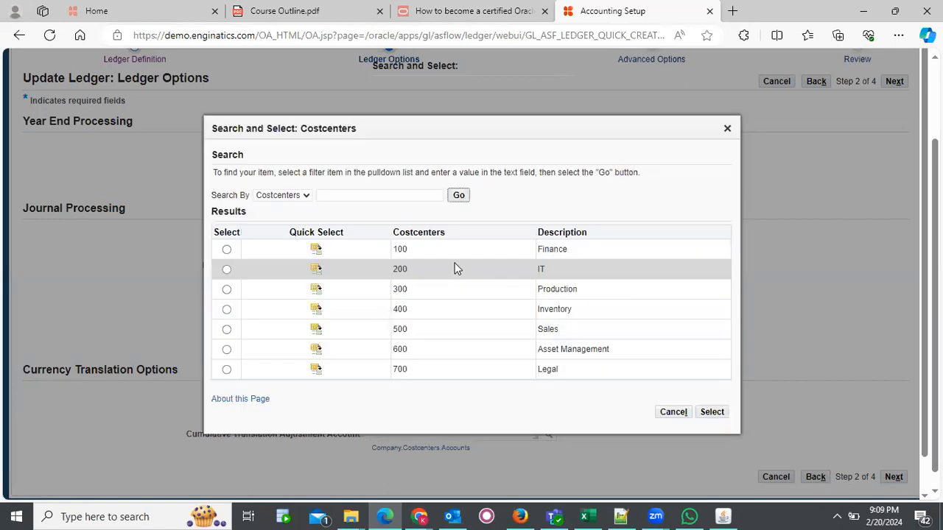
click(316, 250)
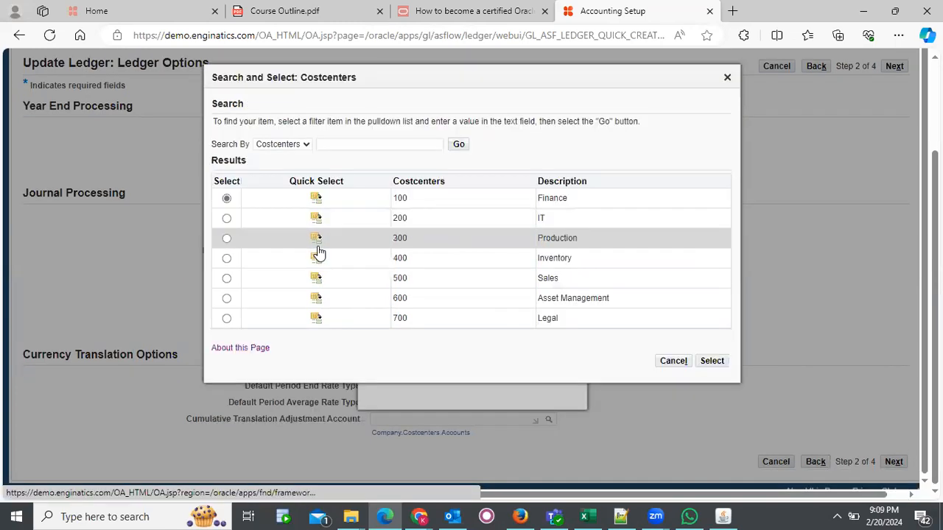
click(318, 248)
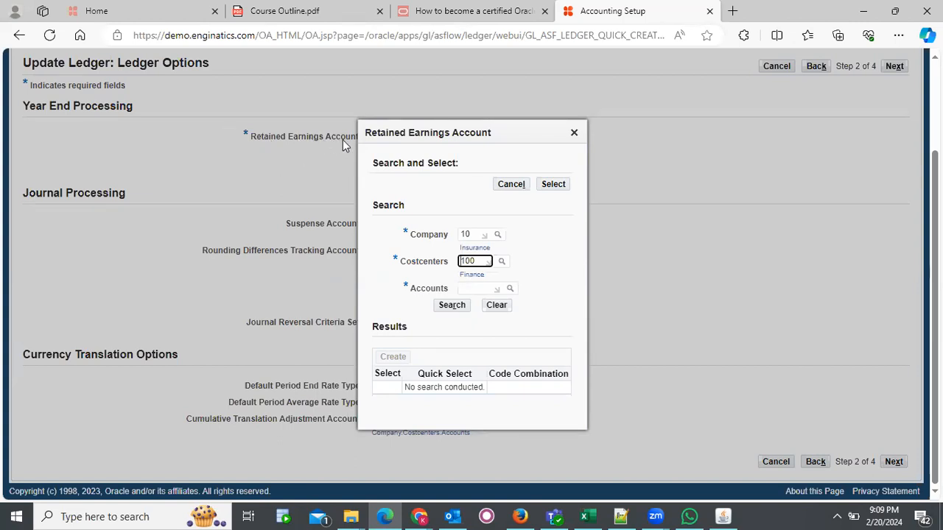
Look up and choose account 24800 (Retained Earnings), and search for the matching code combination.
click(510, 290)
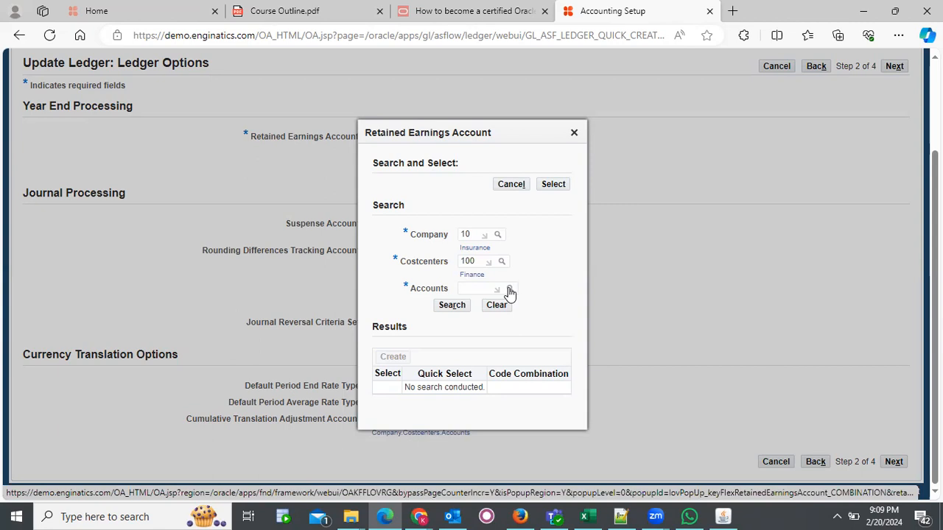
click(509, 290)
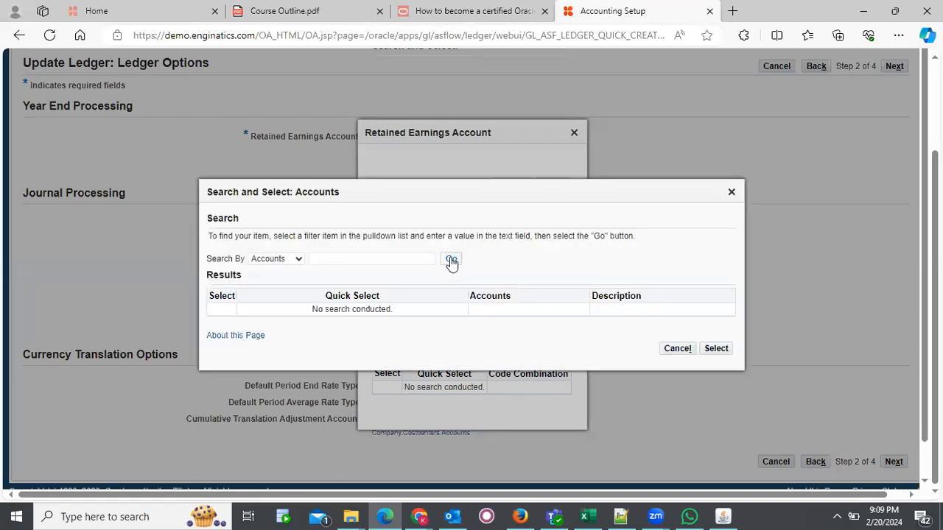
click(451, 261)
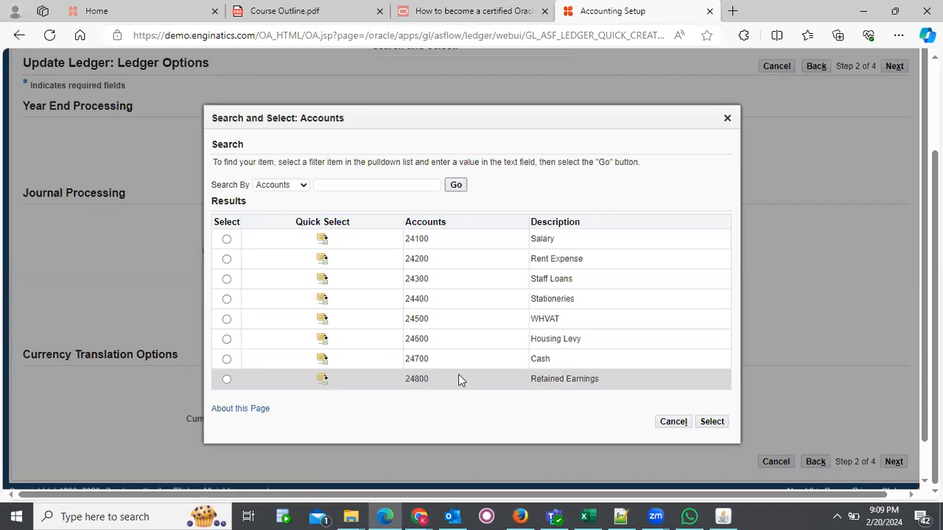
click(322, 380)
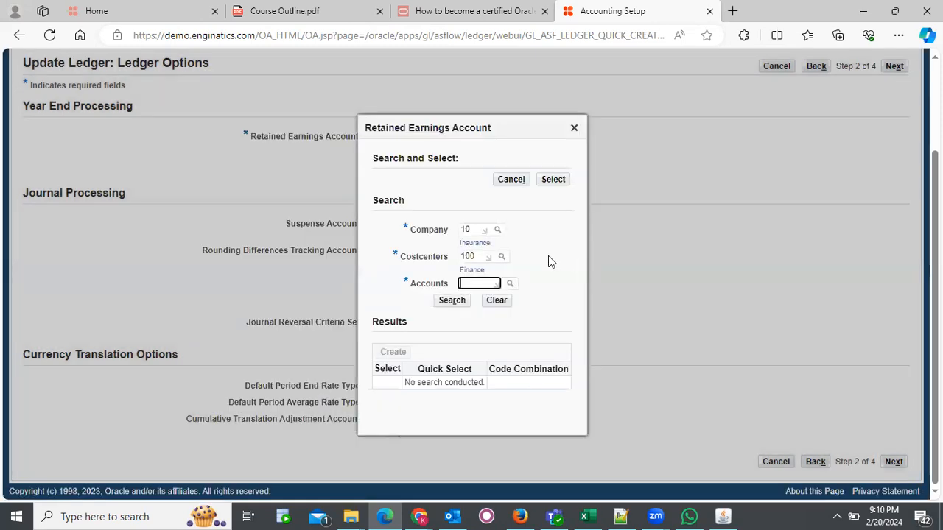
text(24800)
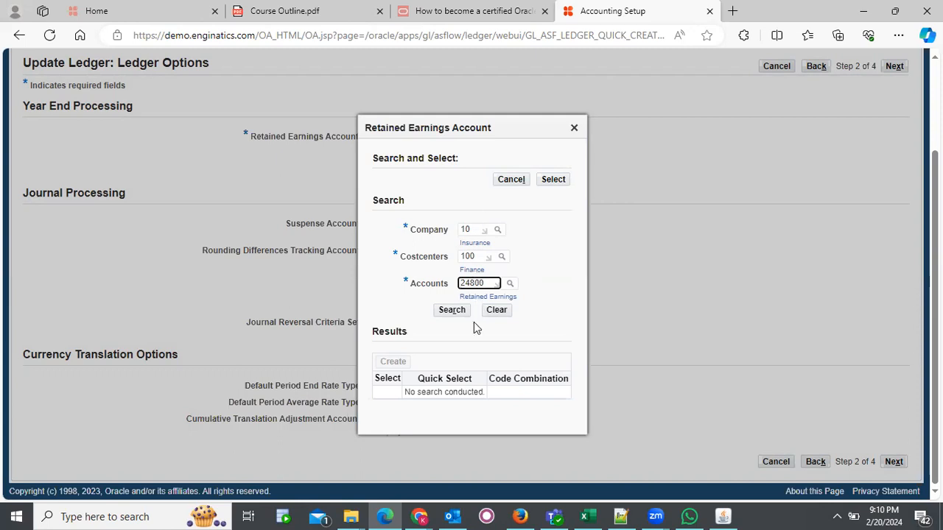
click(452, 310)
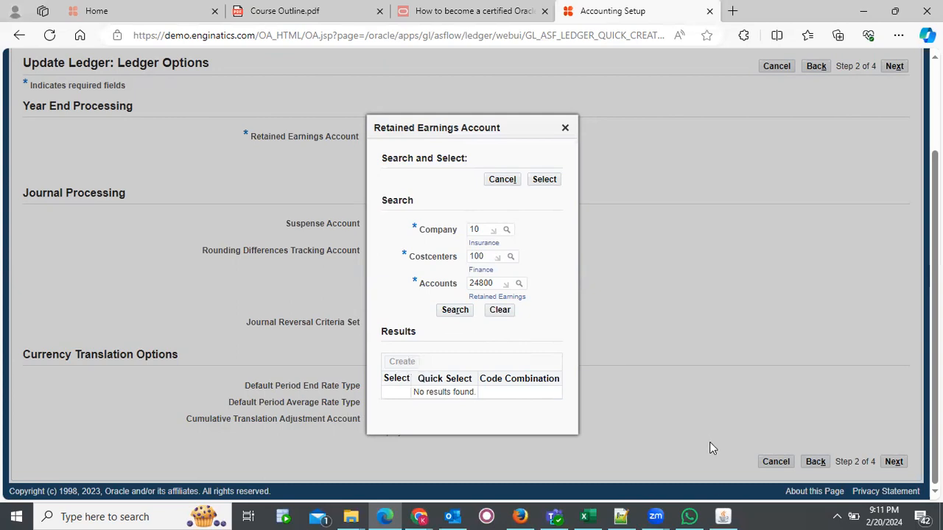
Switch to the Oracle Applications forms window and open Key Flexfield Segments from the Financials flexfield setup.
click(724, 515)
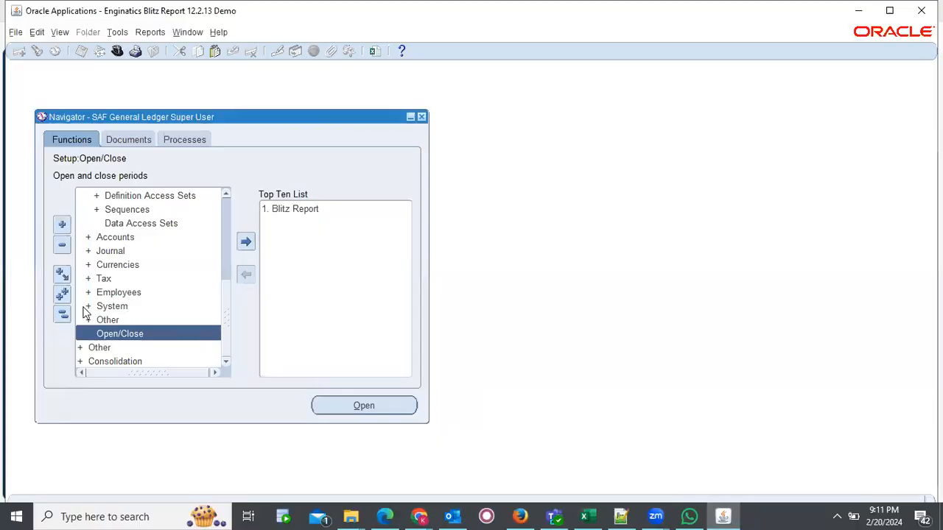
scroll(83, 313, up, 3)
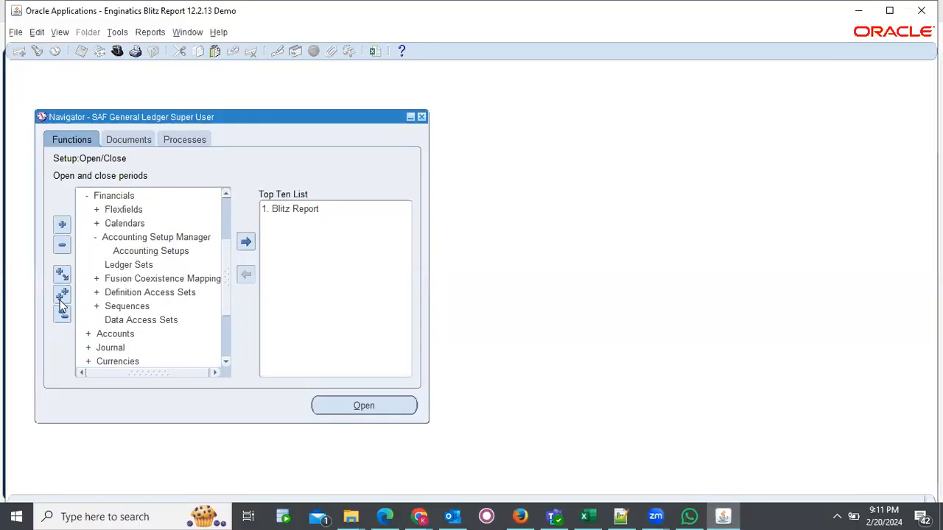
click(63, 315)
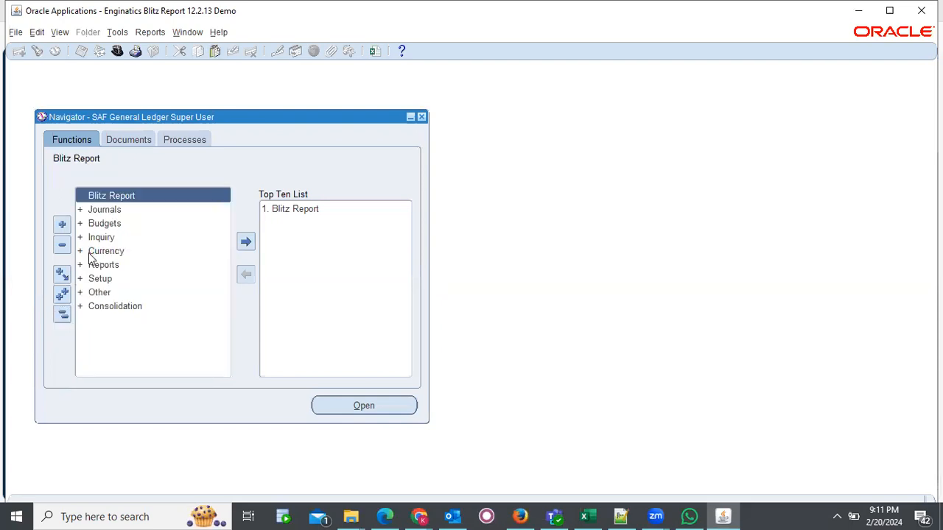
double_click(100, 279)
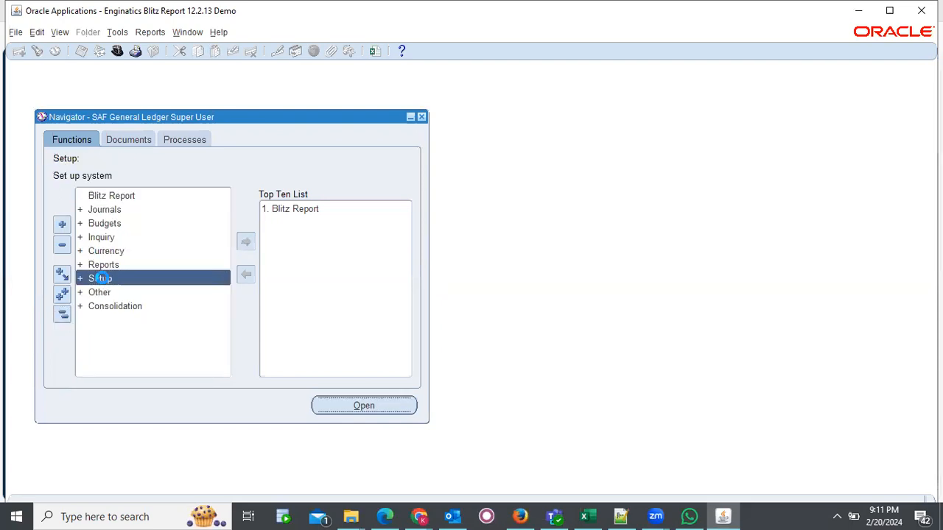
double_click(118, 294)
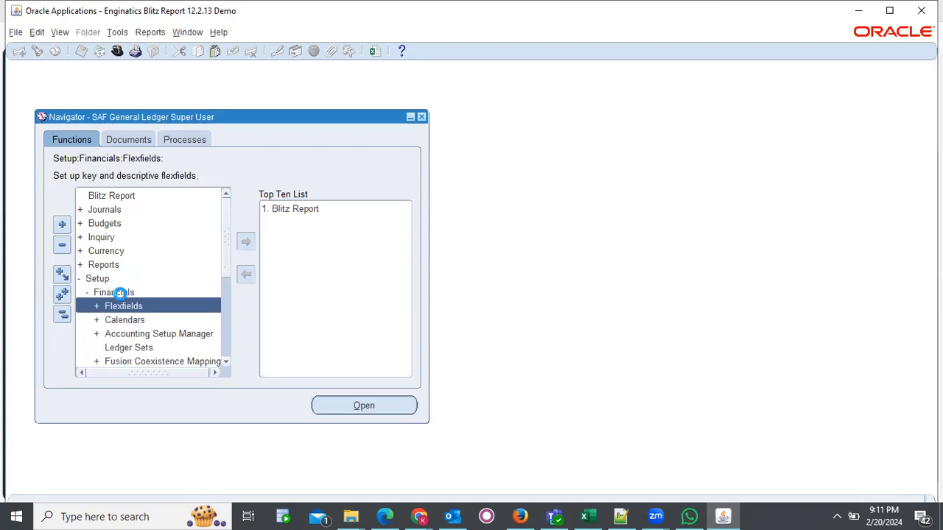
double_click(155, 309)
double_click(155, 312)
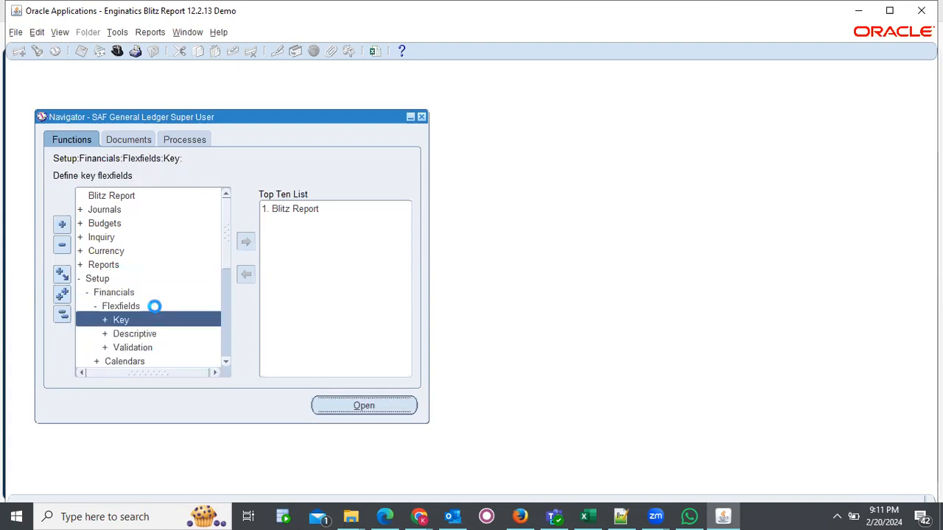
key(Return)
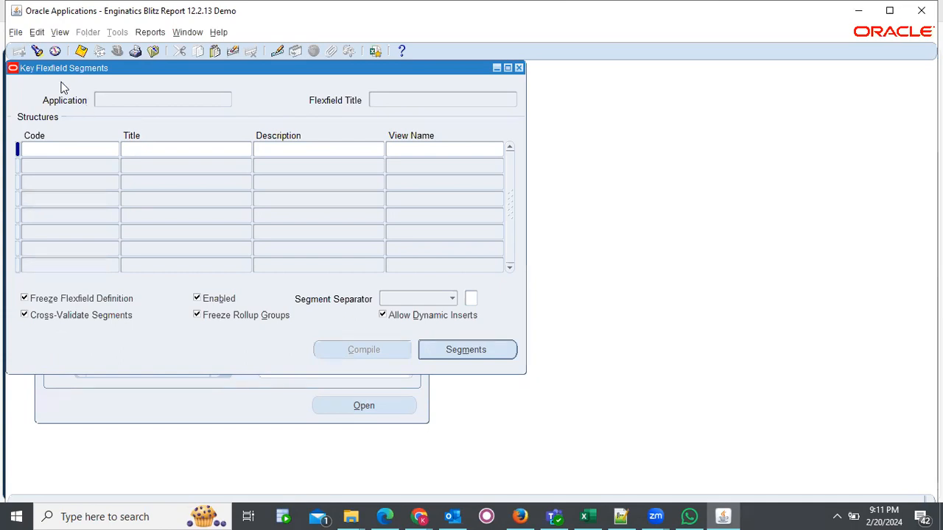
Find the key flexfields matching %General% and load the General Ledger Accounting Flexfield.
click(37, 53)
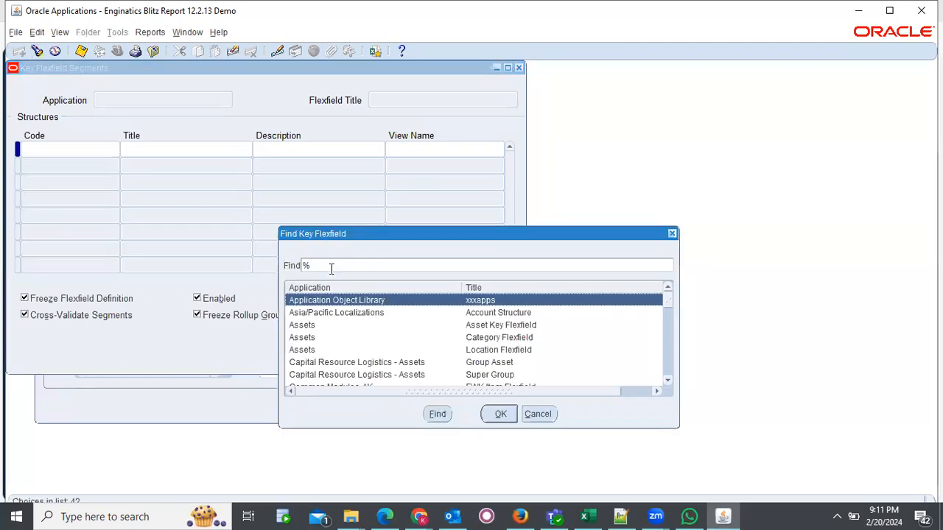
text(Gene)
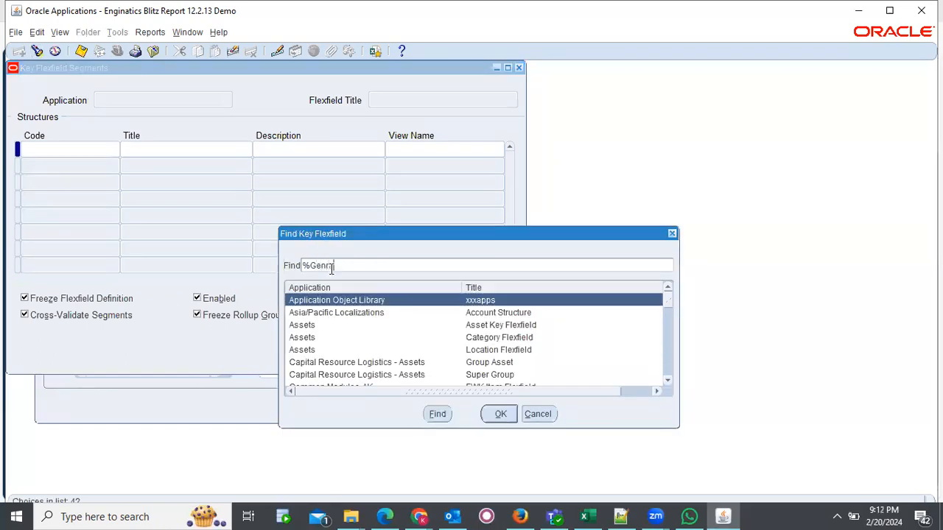
key(BackSpace)
key(BackSpace)
text(eral%)
key(Return)
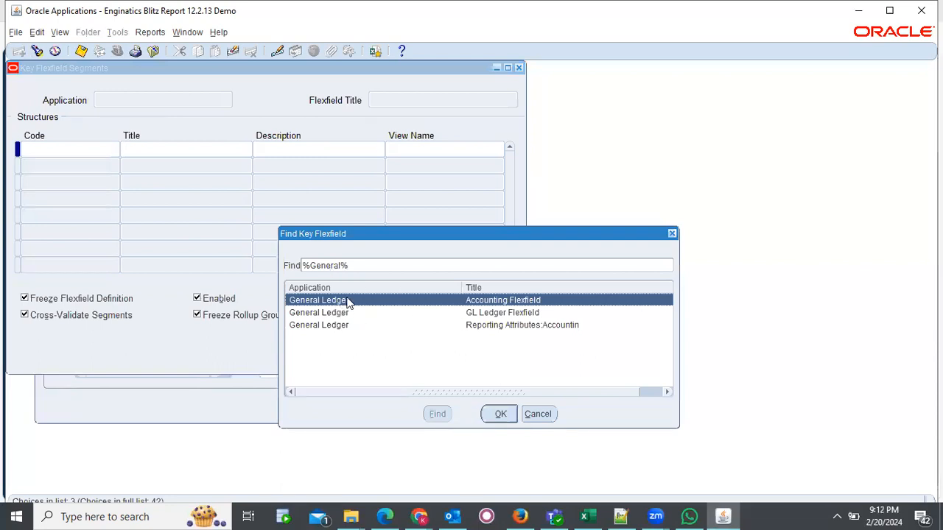
double_click(517, 306)
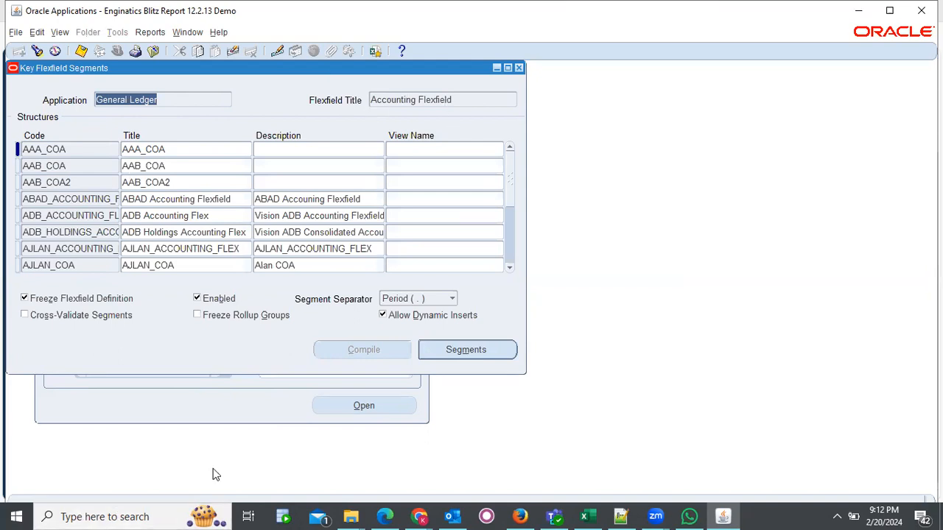
Find the accounting flexfield structures matching %SAF% and load the SAF Flexfield structure.
click(65, 199)
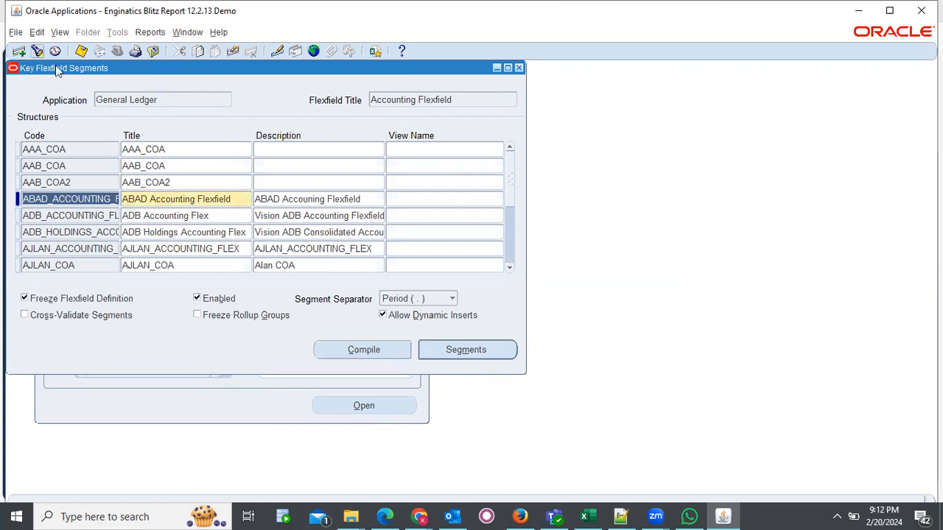
click(37, 51)
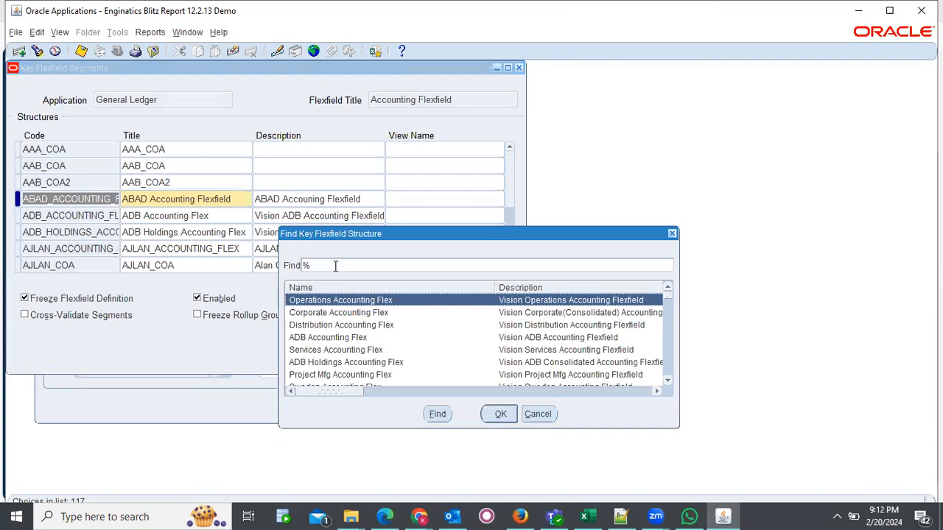
text(SAF%)
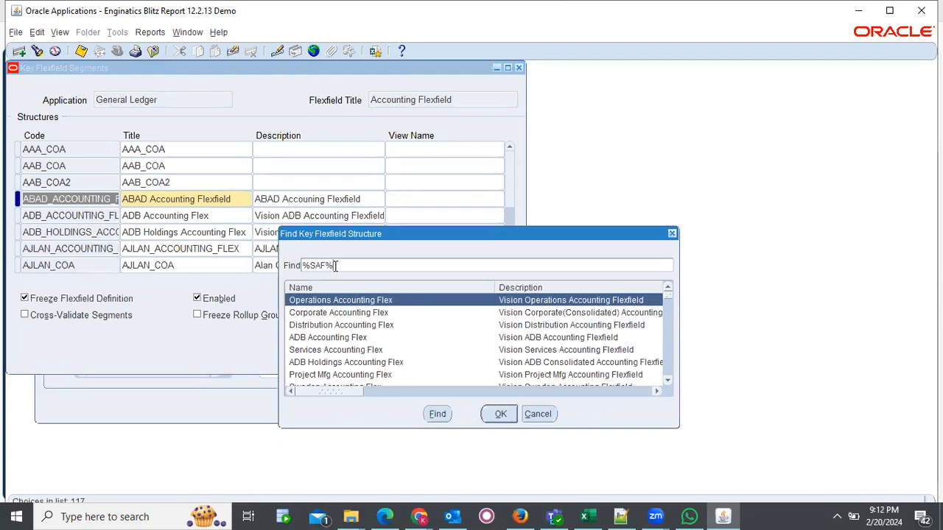
key(Return)
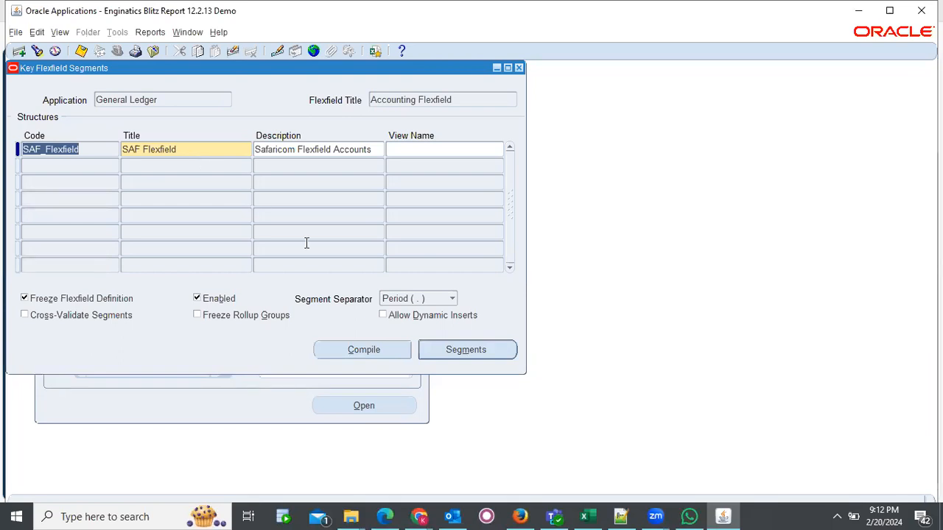
Allow dynamic inserts for the SAF Flexfield structure and compile the flexfield.
click(383, 316)
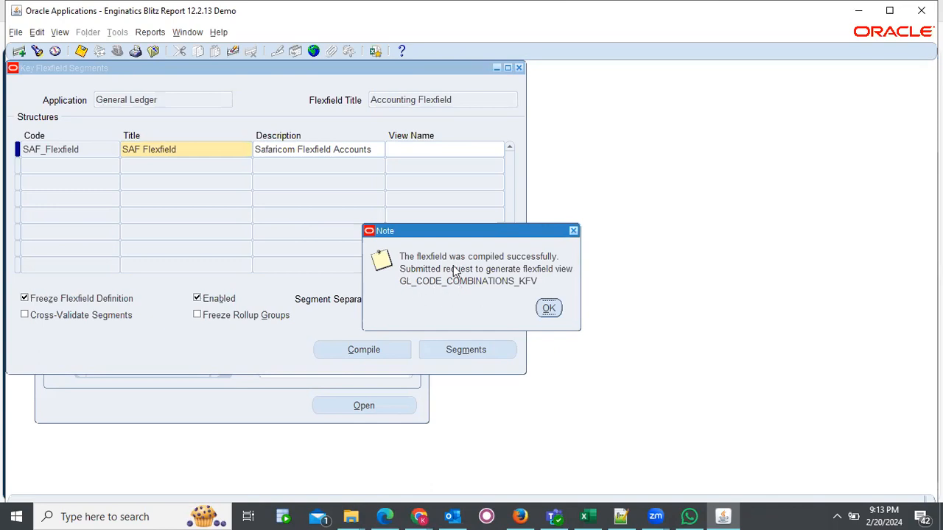
click(547, 307)
click(364, 349)
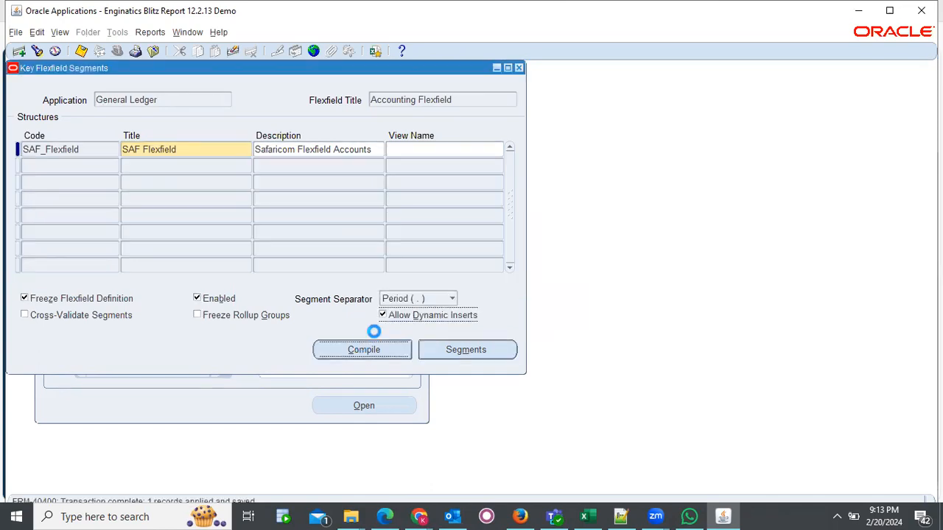
click(520, 300)
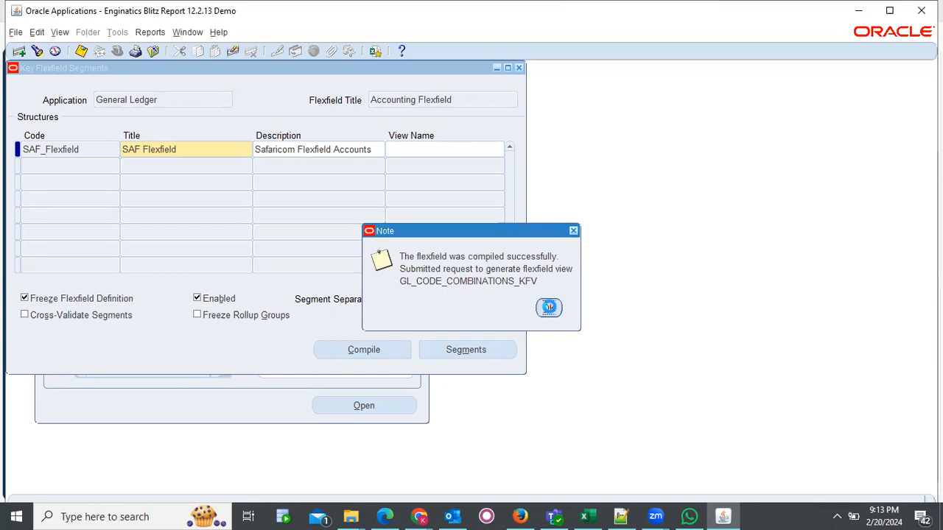
click(549, 307)
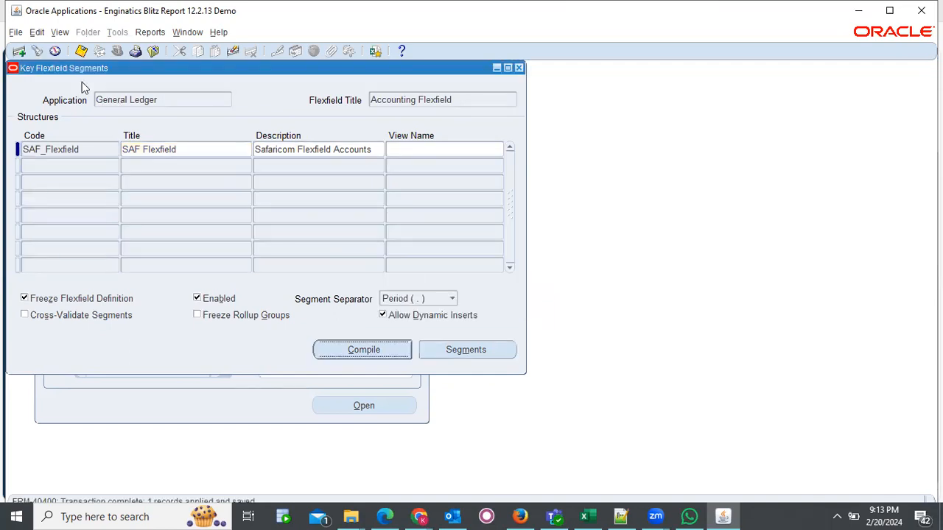
Open the concurrent requests list and check the phase and status of the latest Flexfield View Generator request.
drag(127, 74, 132, 104)
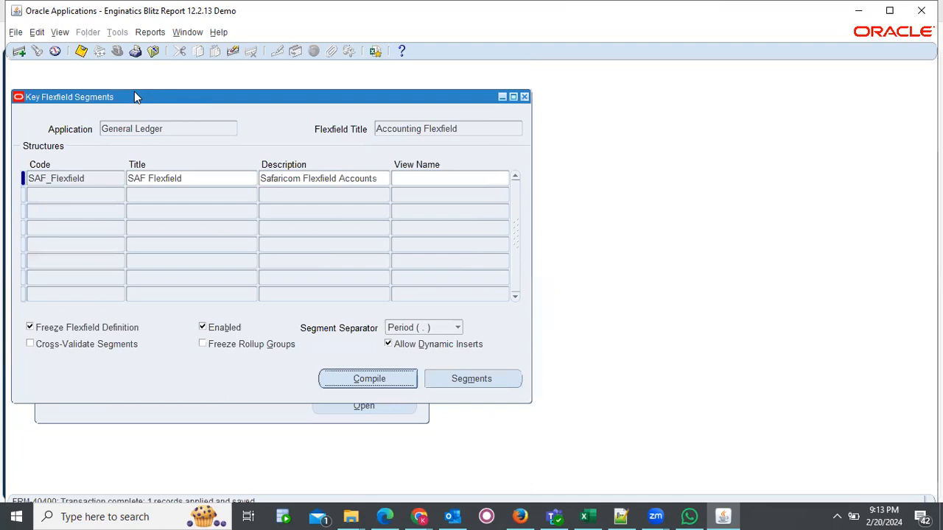
click(197, 72)
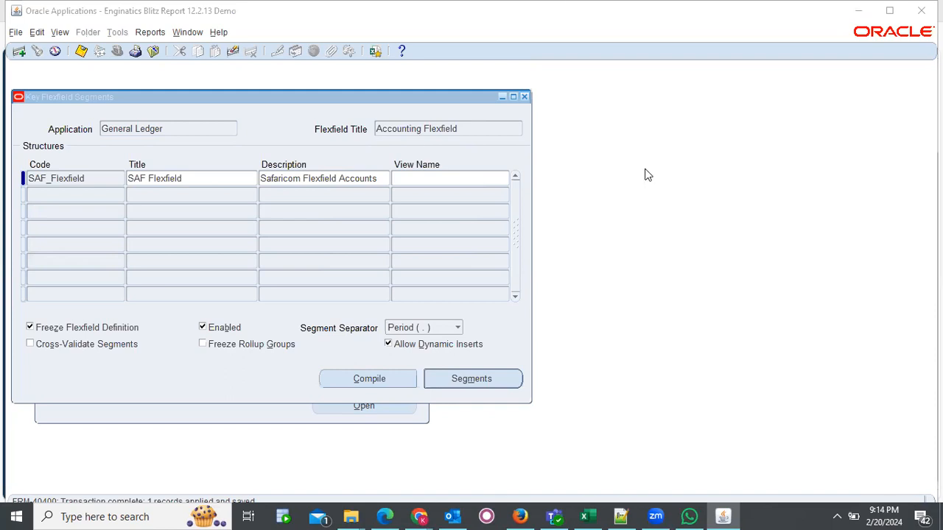
click(61, 30)
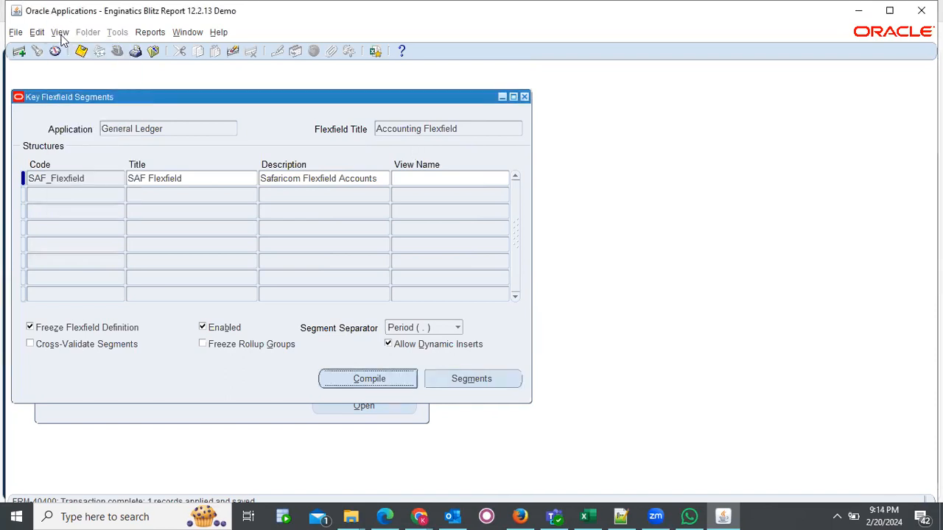
click(61, 34)
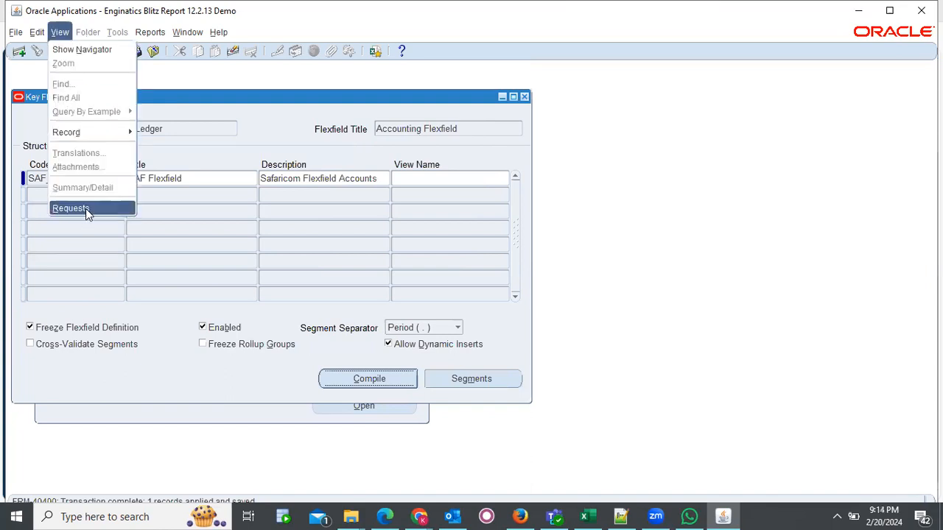
click(86, 209)
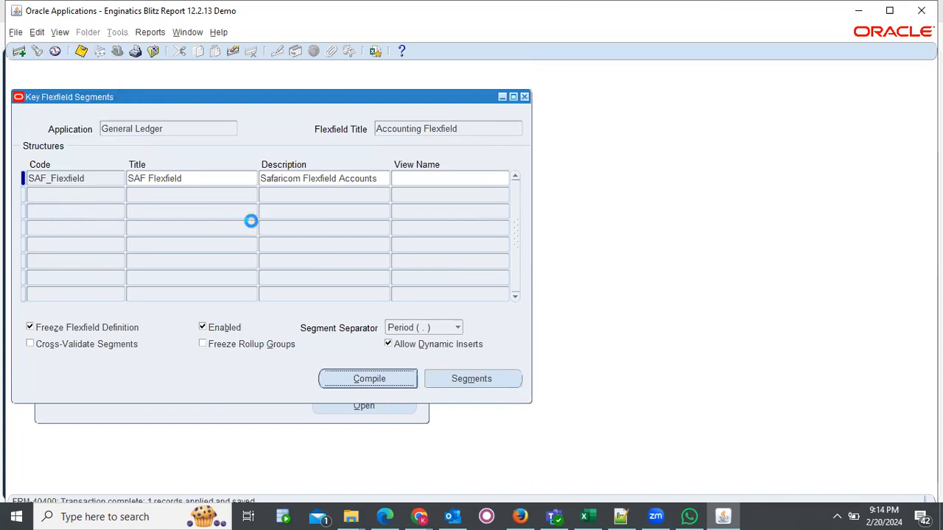
click(432, 390)
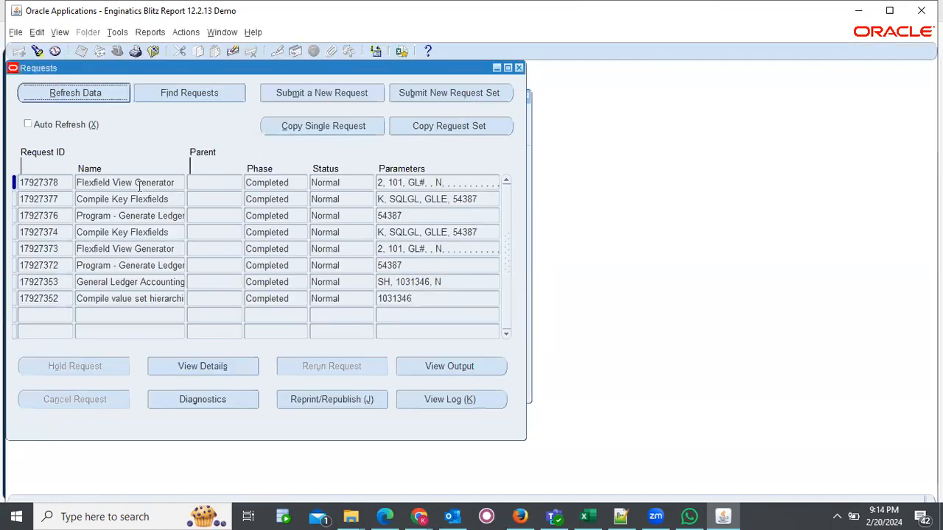
click(139, 187)
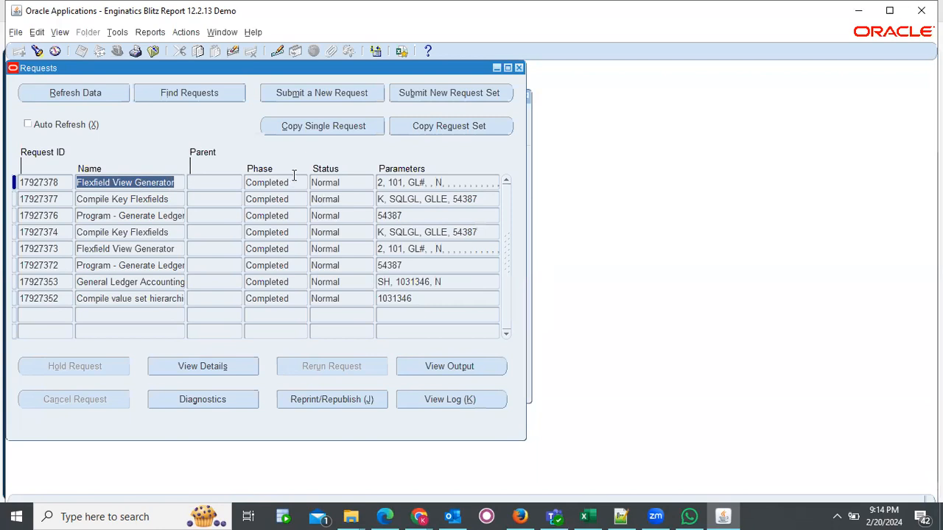
click(325, 181)
double_click(325, 181)
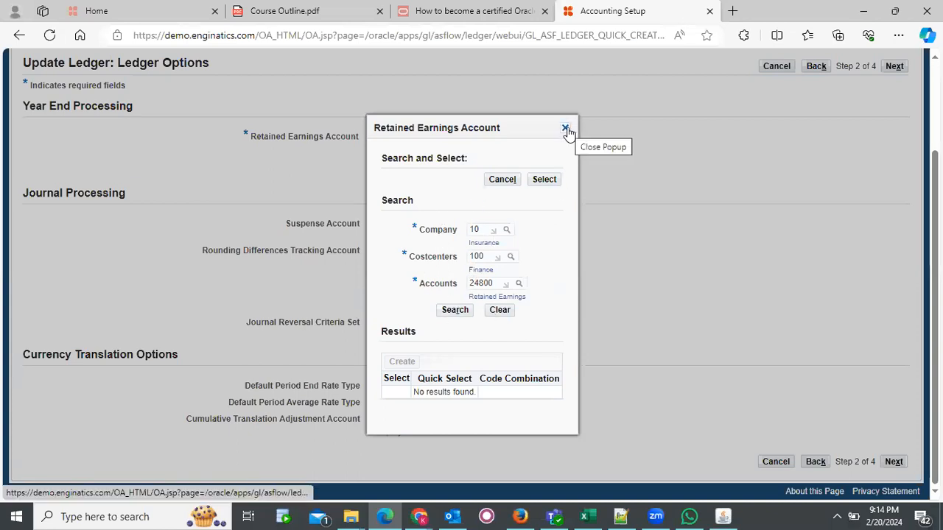
Switch to the Accounting Setup page in Edge, restart the retained earnings account search, and choose company 10 (Insurance).
click(564, 129)
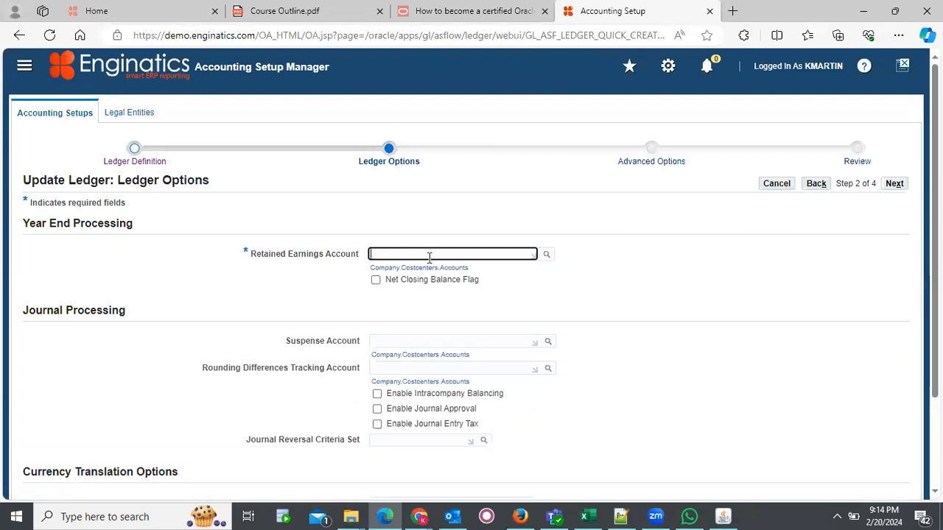
click(546, 256)
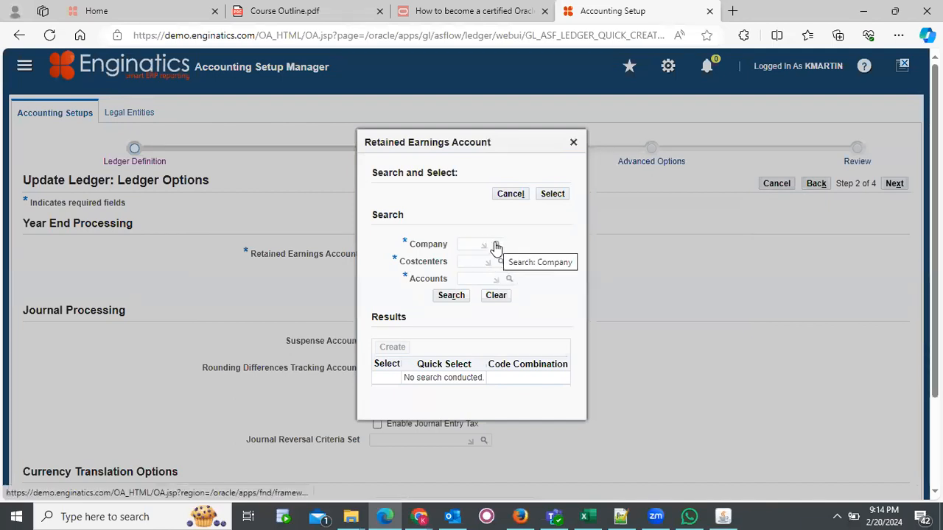
click(470, 247)
text(10)
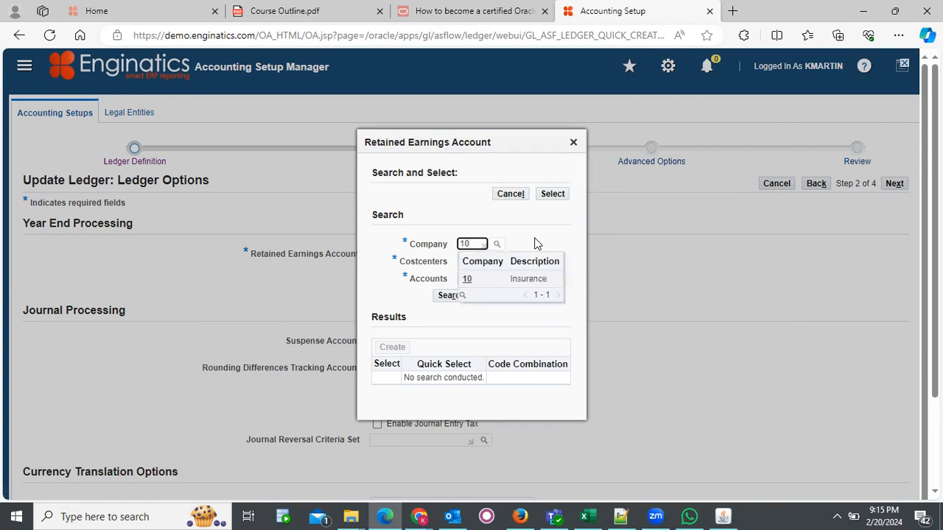
click(505, 278)
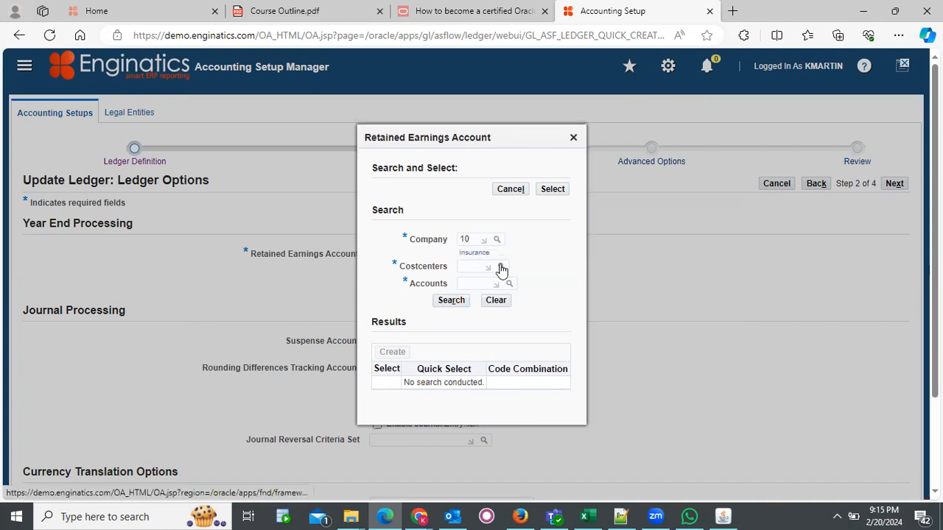
Try cost center 100 (Finance) for the retained earnings account and replace it with 200 (IT).
click(501, 268)
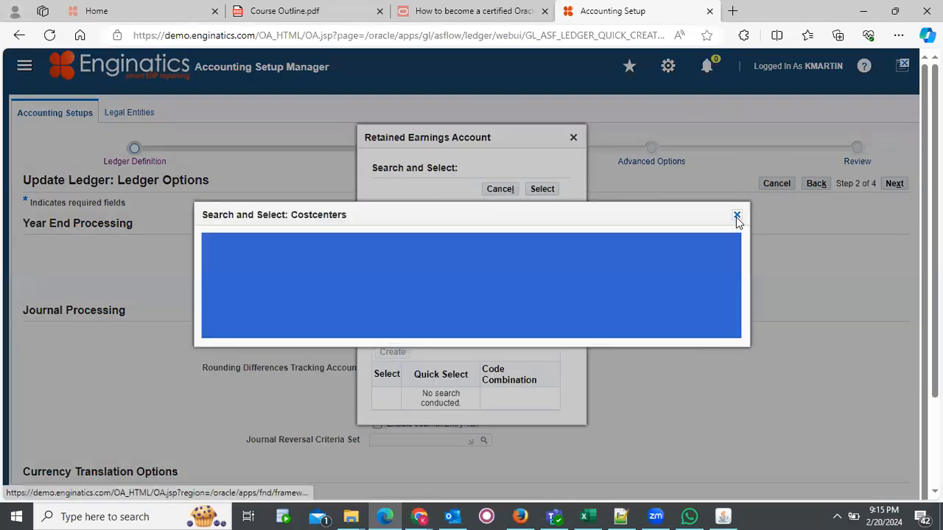
click(735, 215)
text(100)
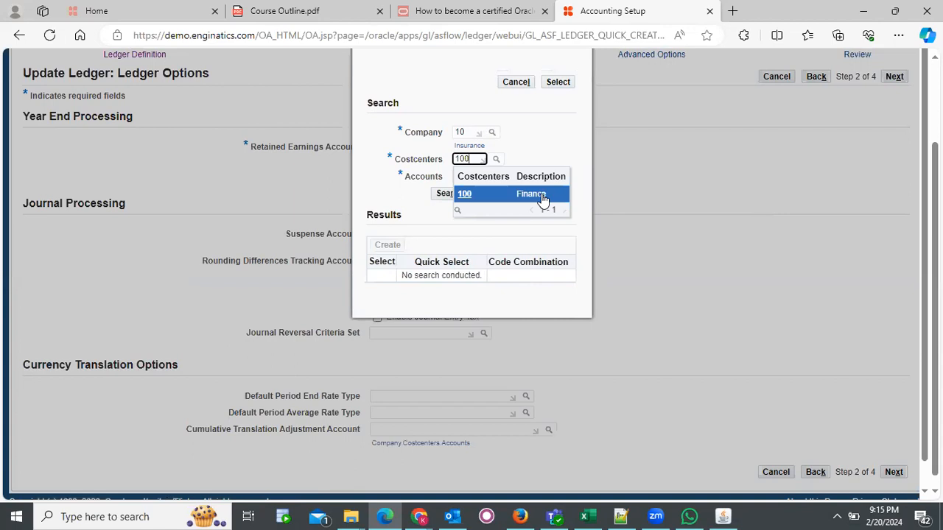
click(542, 195)
text(200)
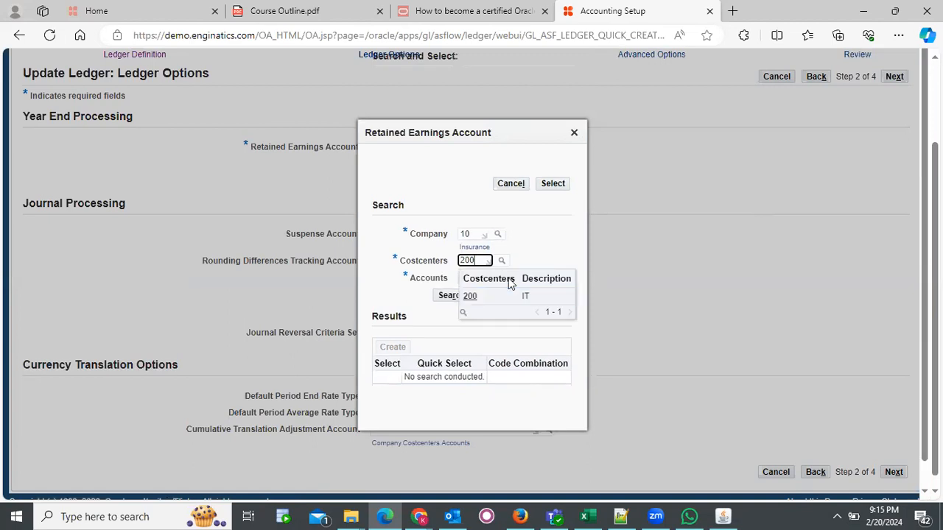
click(505, 302)
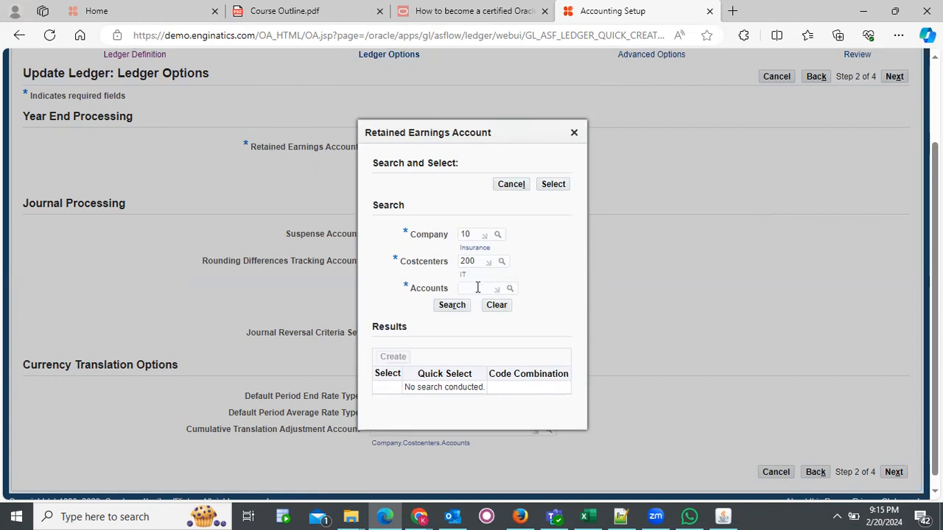
Choose account 24800 (Retained Earnings) and search for the matching code combination.
click(476, 289)
text(24800)
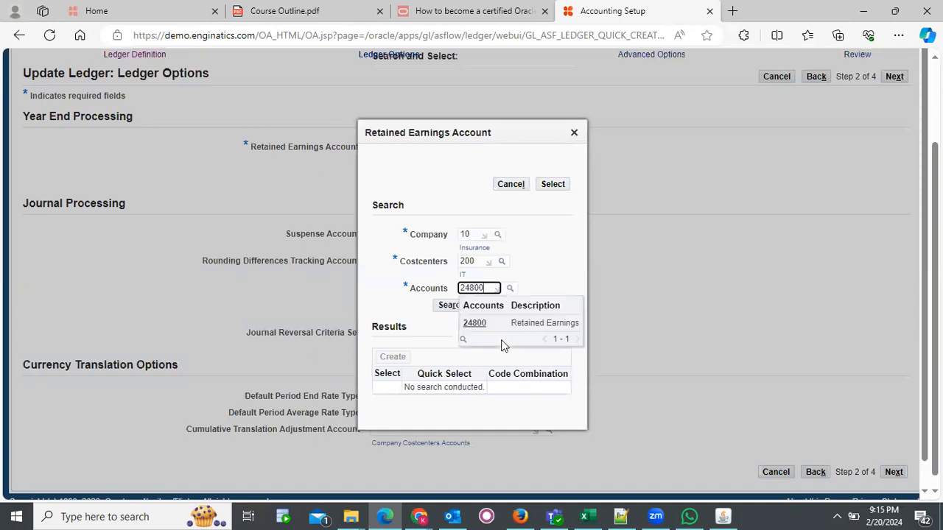
click(494, 325)
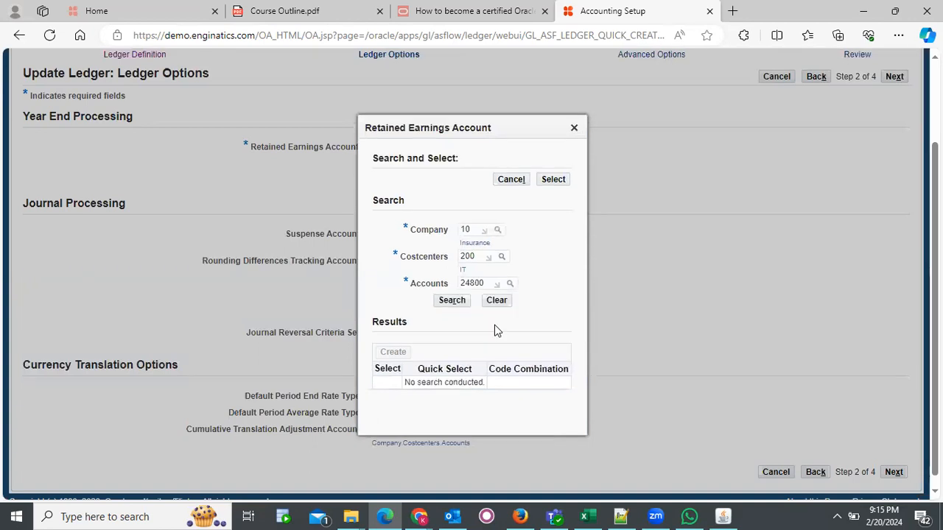
click(453, 312)
click(453, 315)
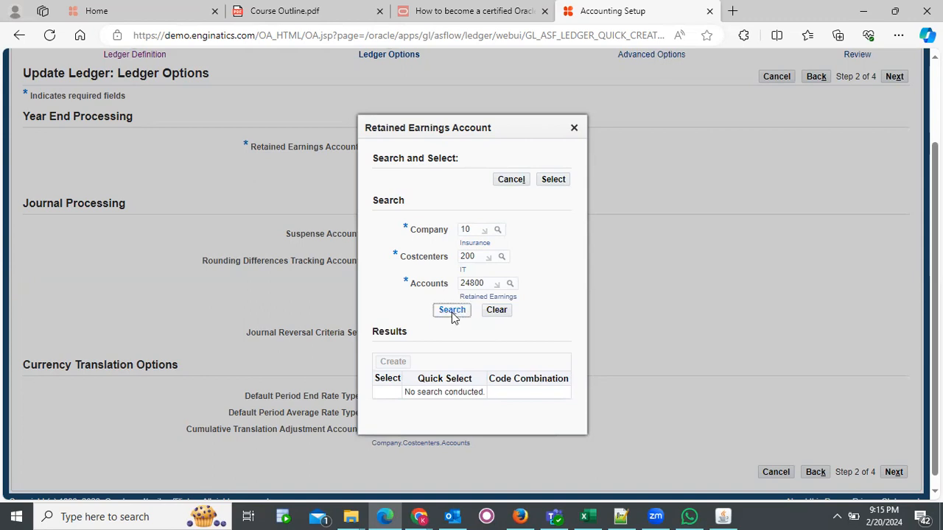
click(452, 315)
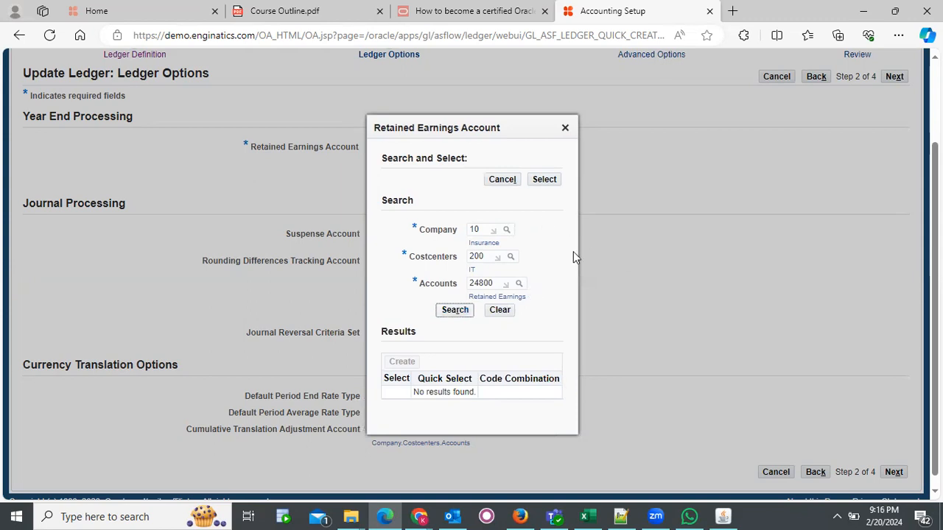
Close the retained earnings account search and return to the Accounting Setups overview, discarding the unsaved ledger changes.
click(565, 130)
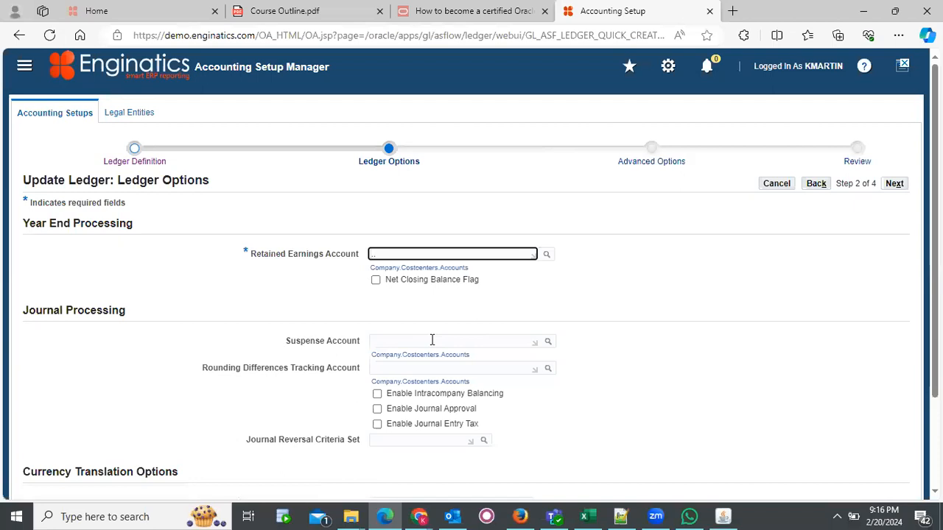
click(759, 95)
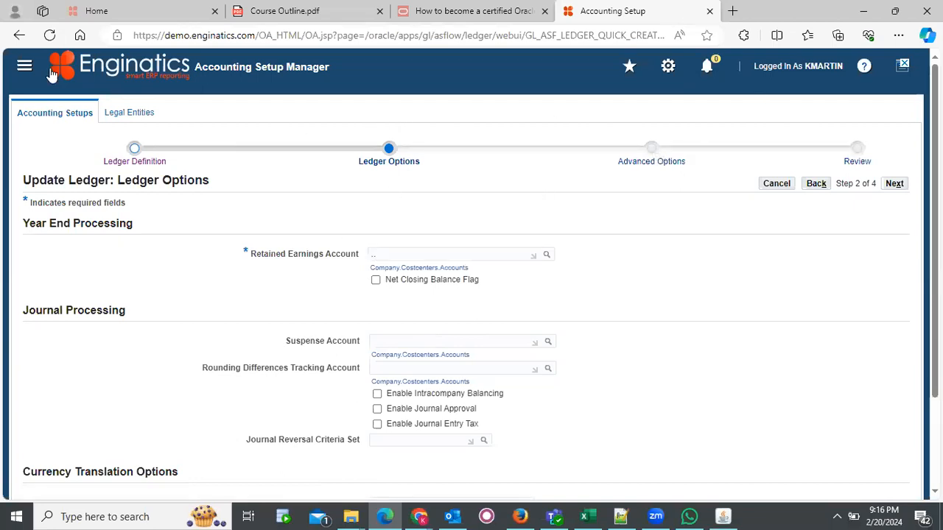
click(66, 121)
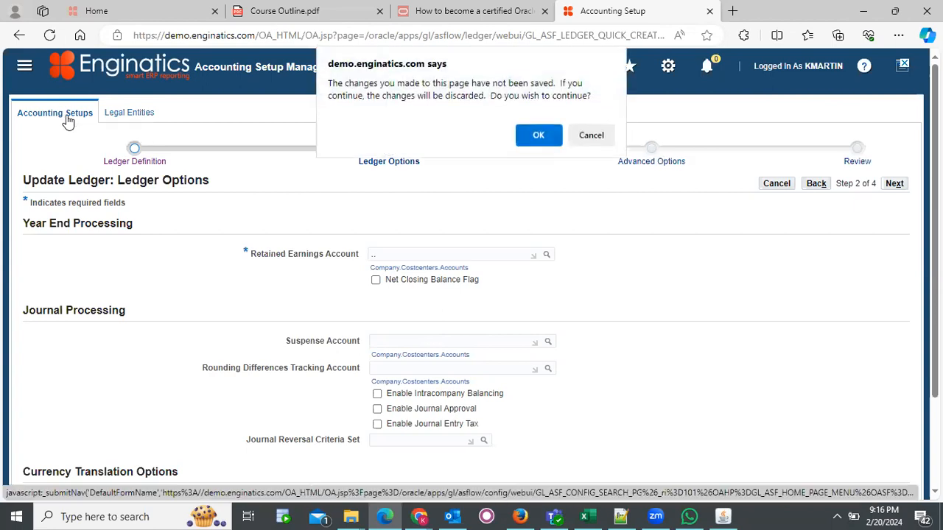
key(Return)
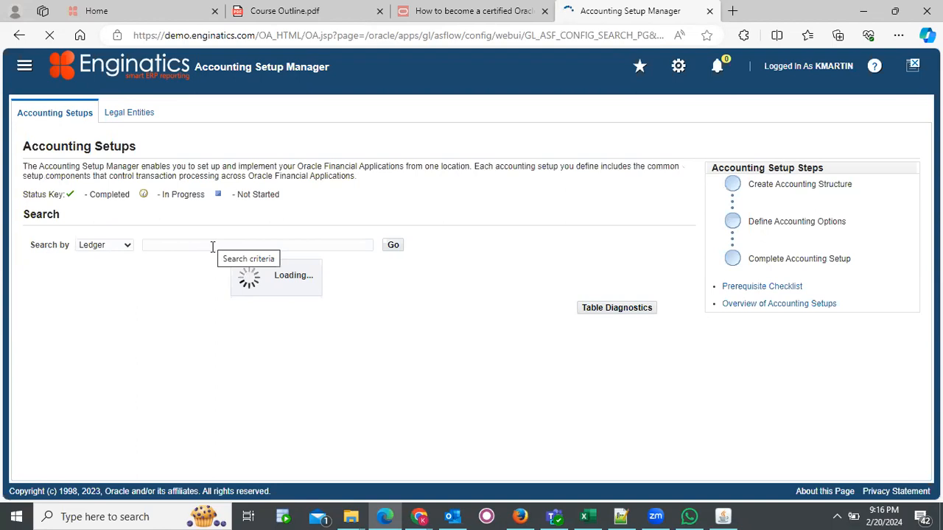
Search the accounting setups for ledger SAF and open the Ledger Options of SAF Primary Ledger for updating.
click(212, 245)
text(SAF)
click(396, 245)
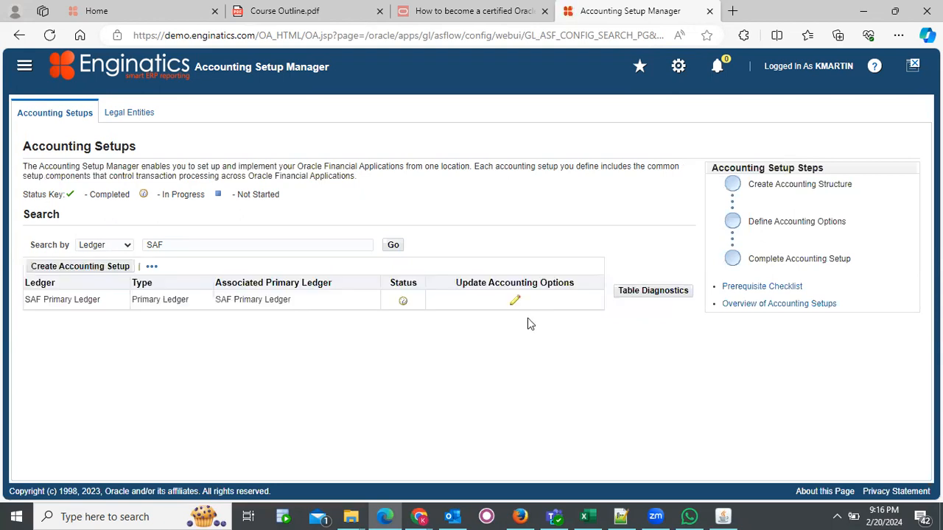
click(514, 302)
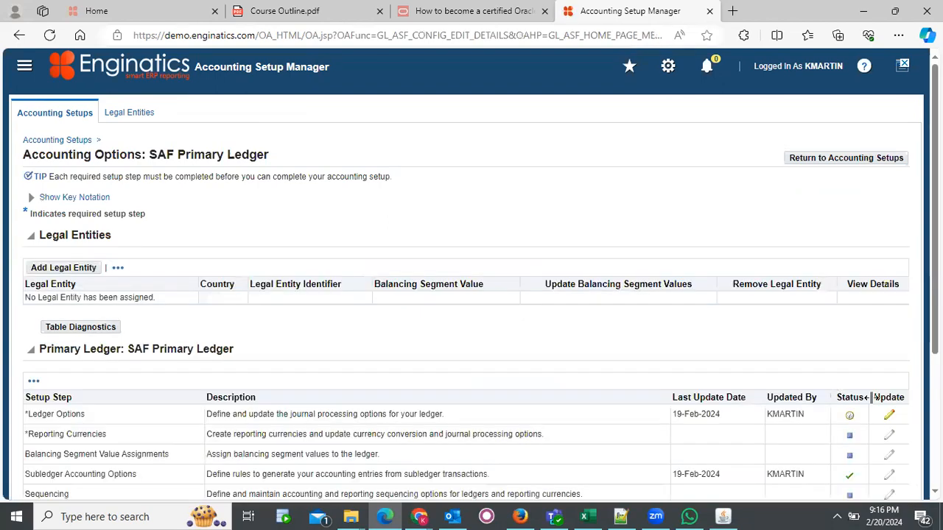
click(890, 417)
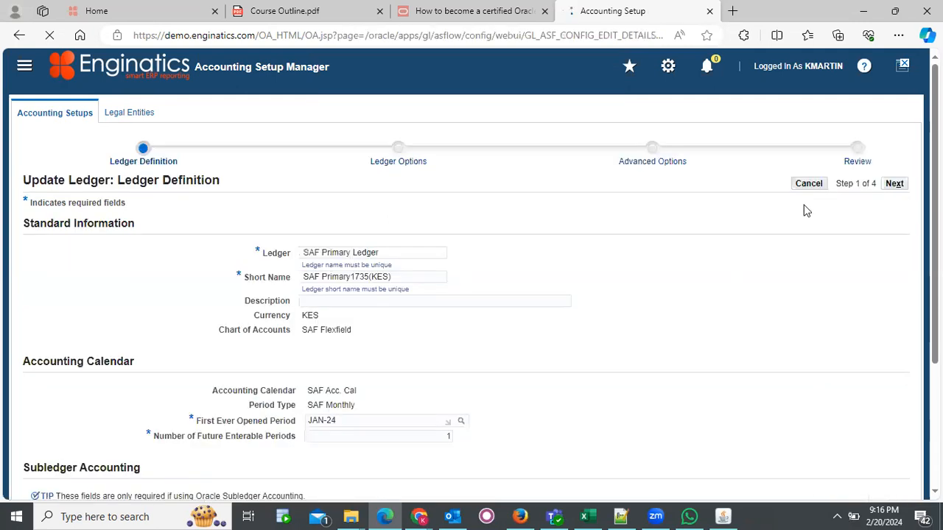
Reopen the retained earnings account search in the ledger options with company 10 (Insurance) and cost center 200 (IT).
click(894, 185)
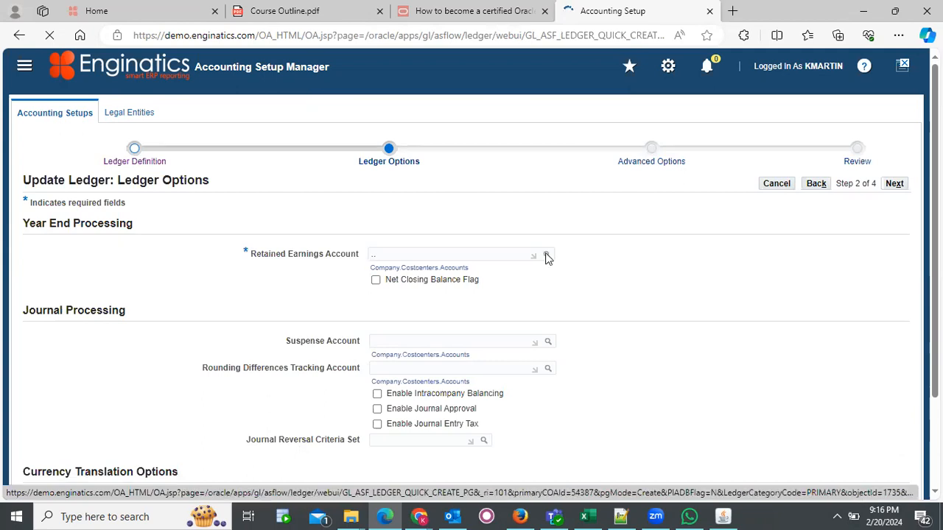
click(547, 256)
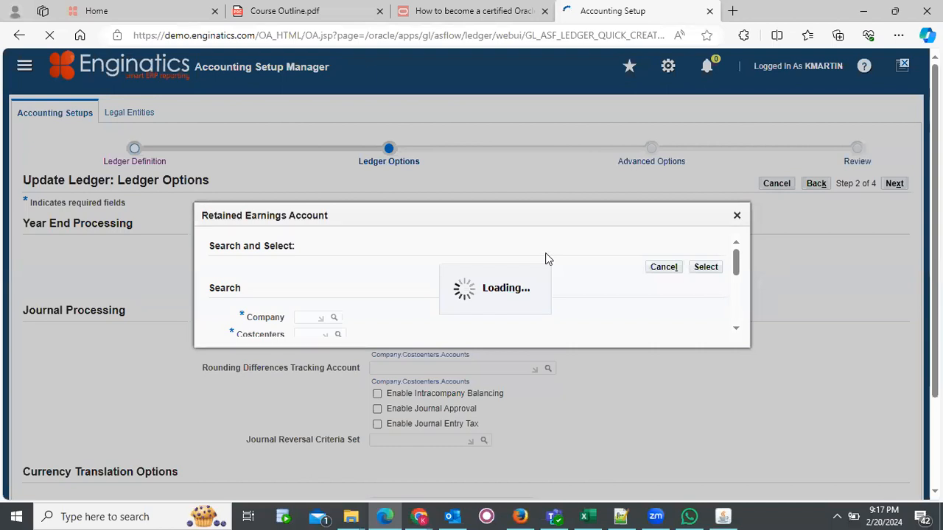
click(481, 243)
text(10)
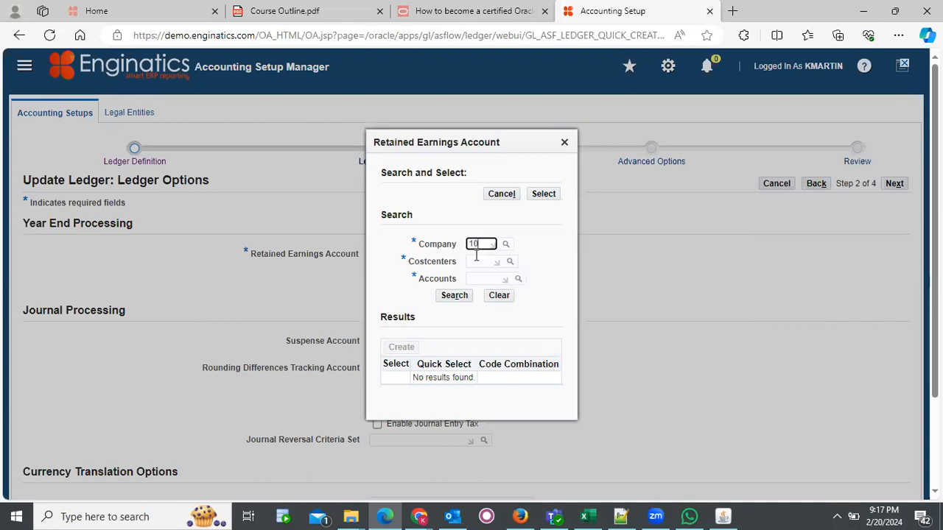
key(Tab)
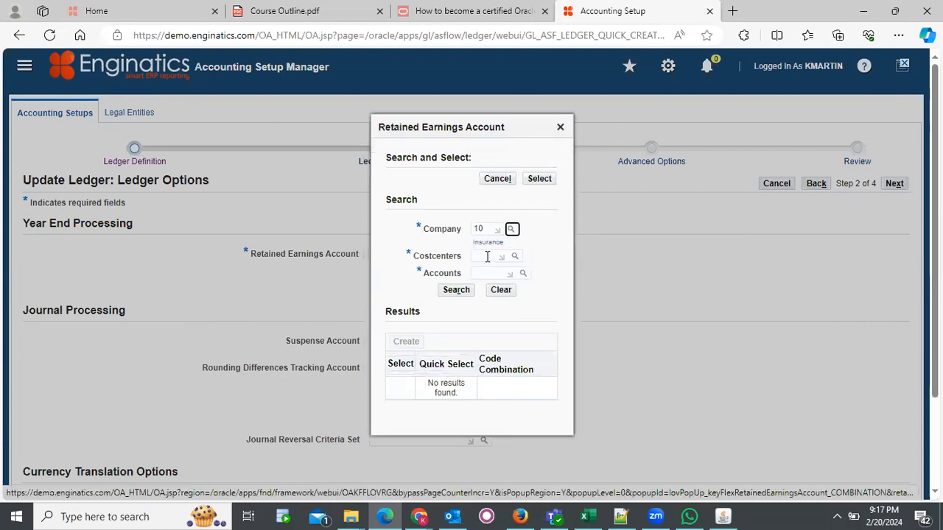
click(487, 256)
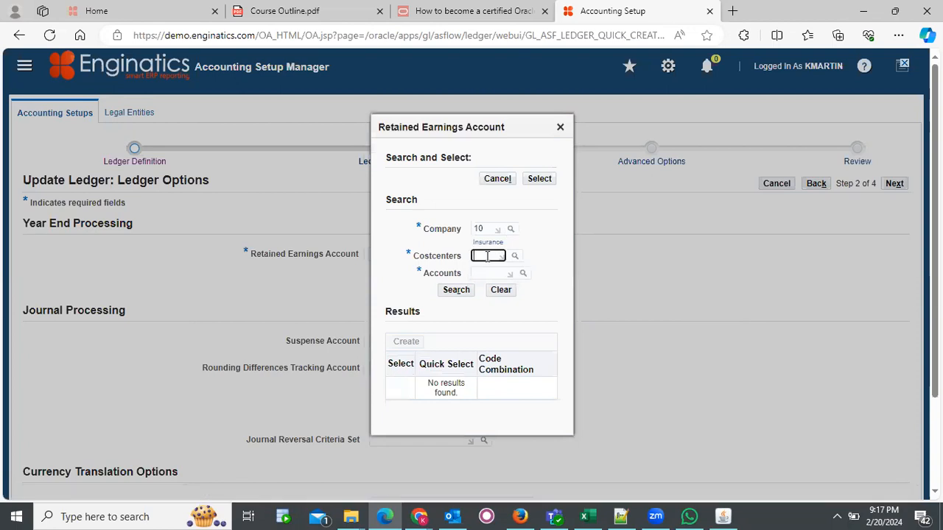
text(200)
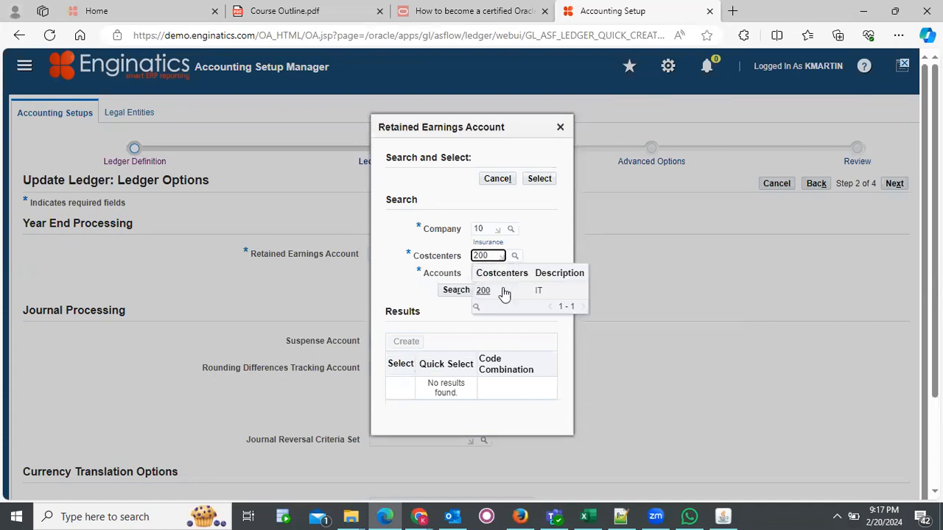
click(505, 292)
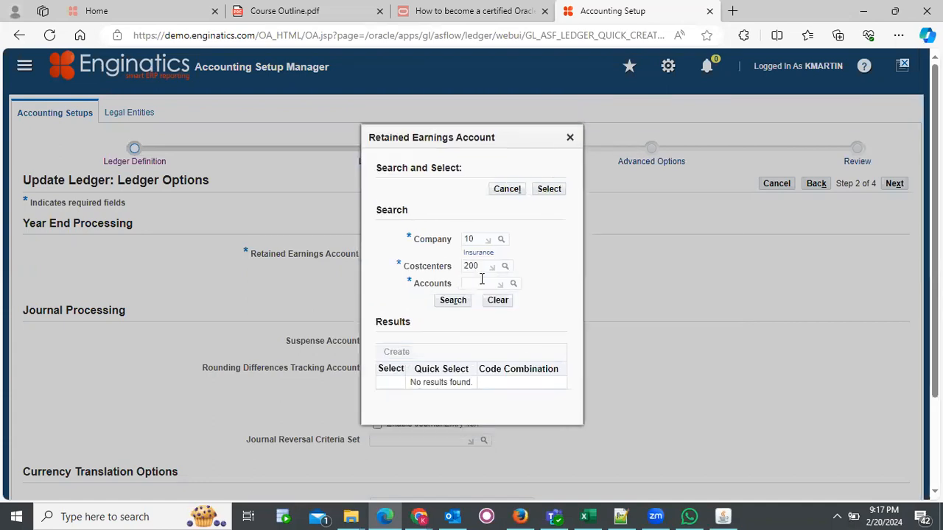
Try to find the code combination for account 24800 (Retained Earnings) under the chosen company and cost center.
click(479, 286)
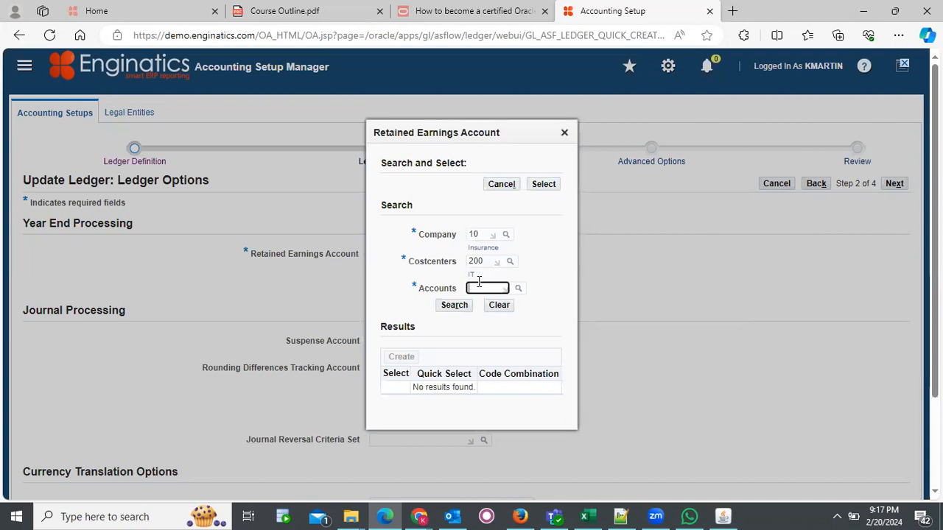
text(24600)
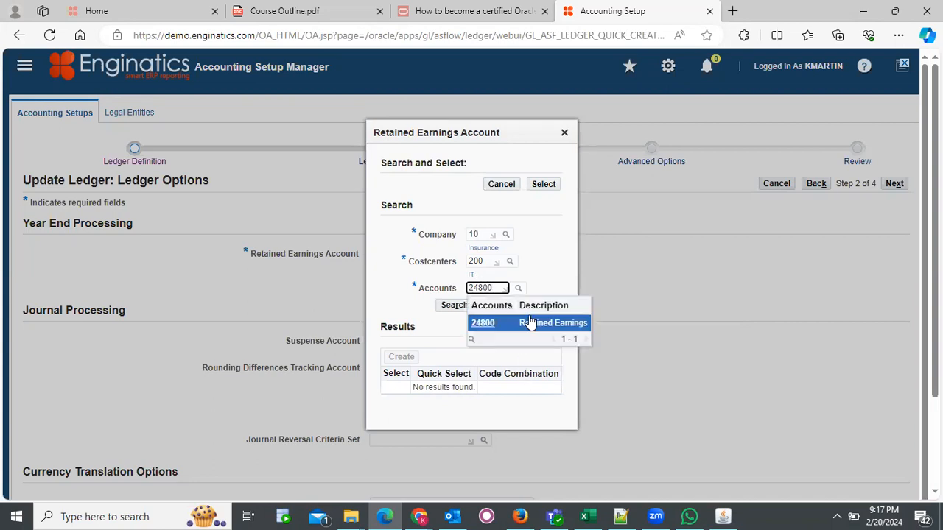
click(520, 324)
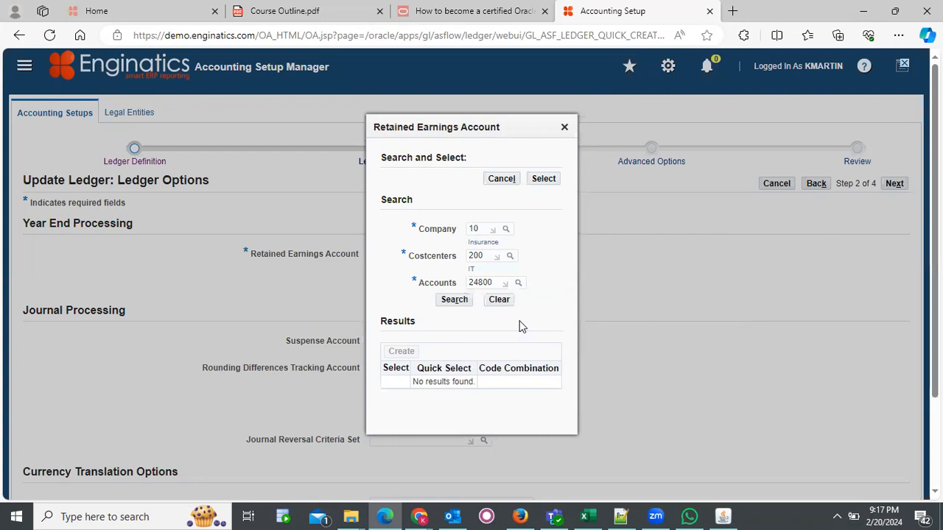
click(454, 310)
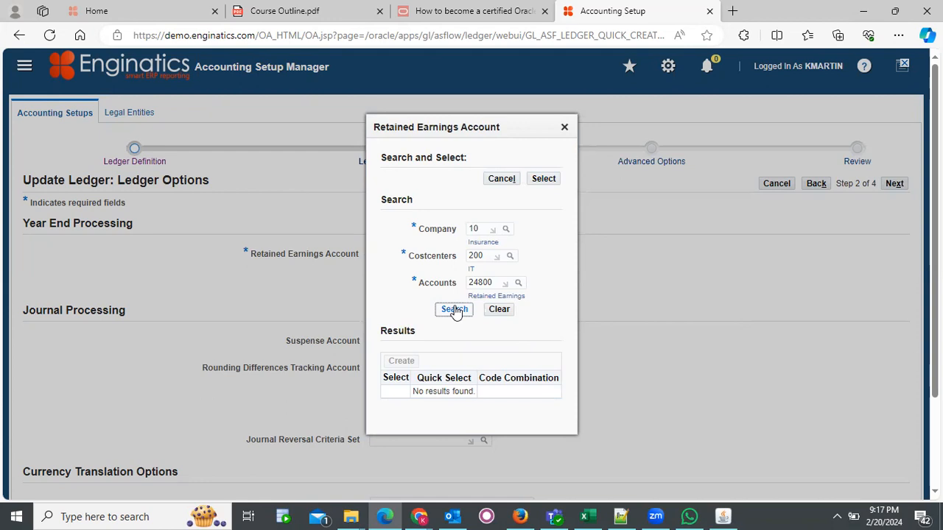
click(458, 313)
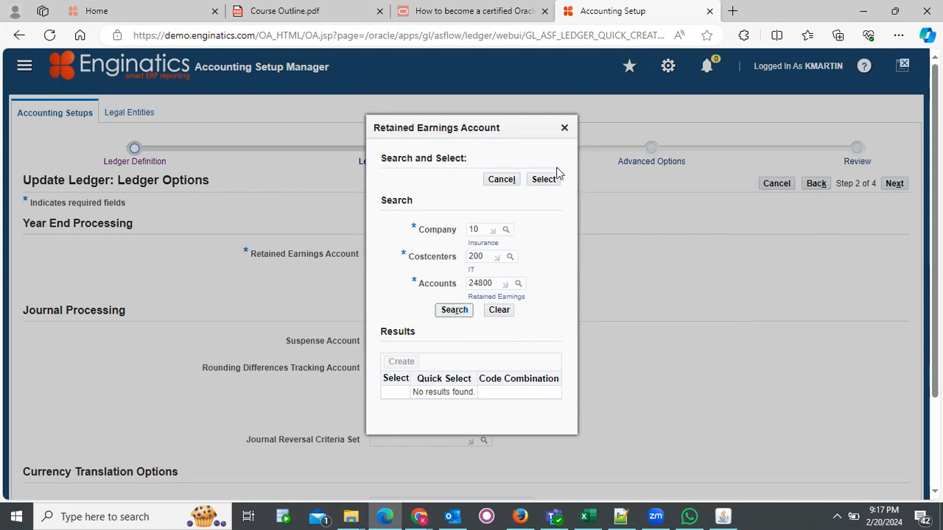
Log out of the Enginatics demo environment from its home page.
click(139, 13)
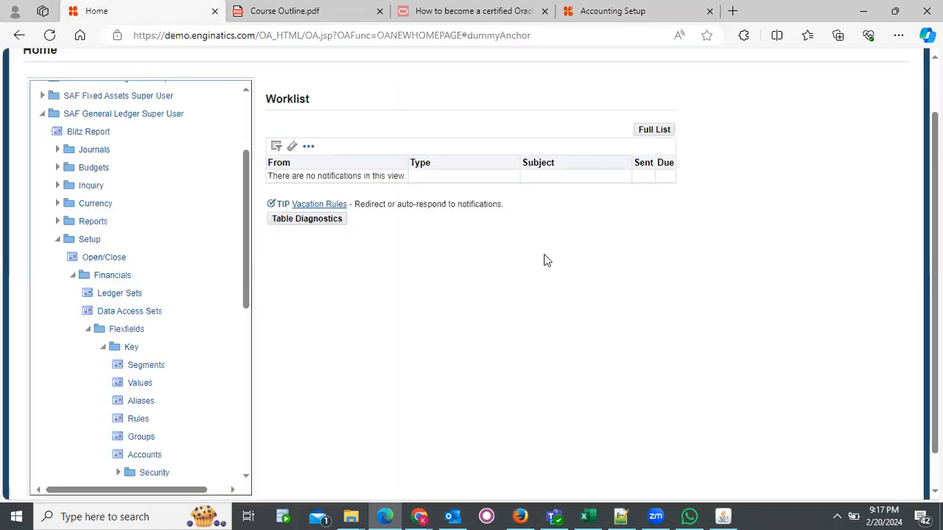
scroll(548, 258, up, 2)
click(906, 68)
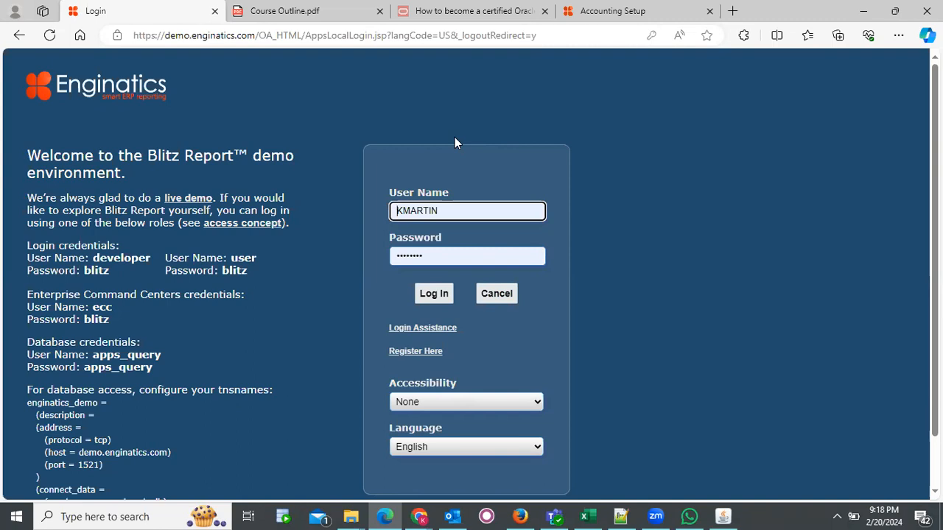
Dismiss the retained earnings account search and close the Accounting Setup page.
click(604, 11)
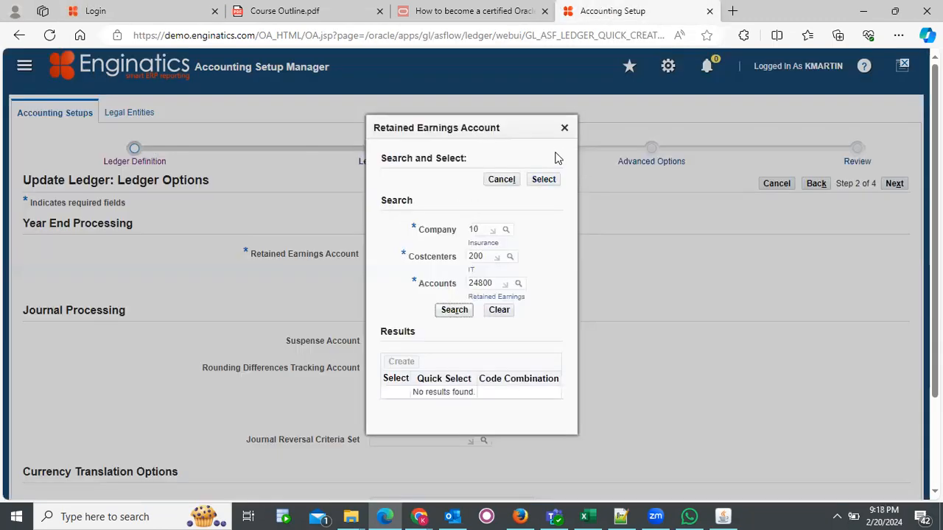
click(564, 128)
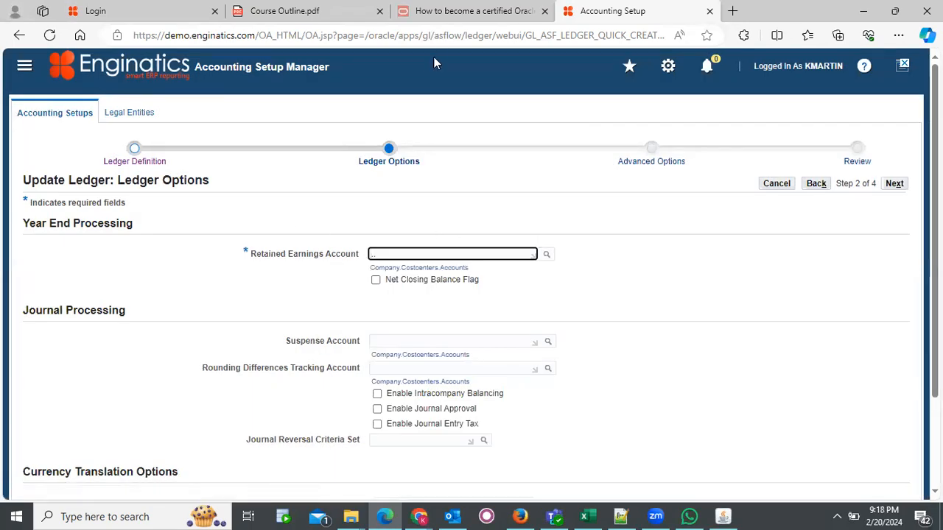
click(406, 130)
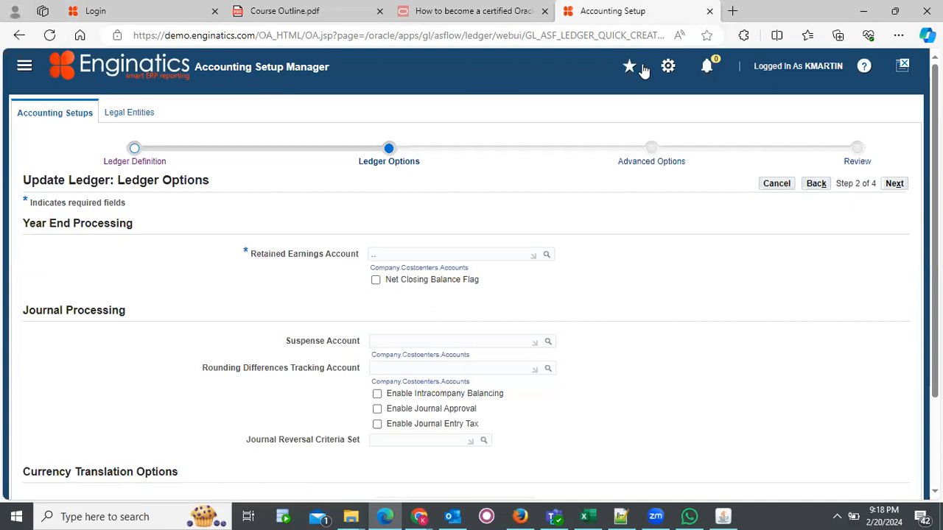
click(710, 13)
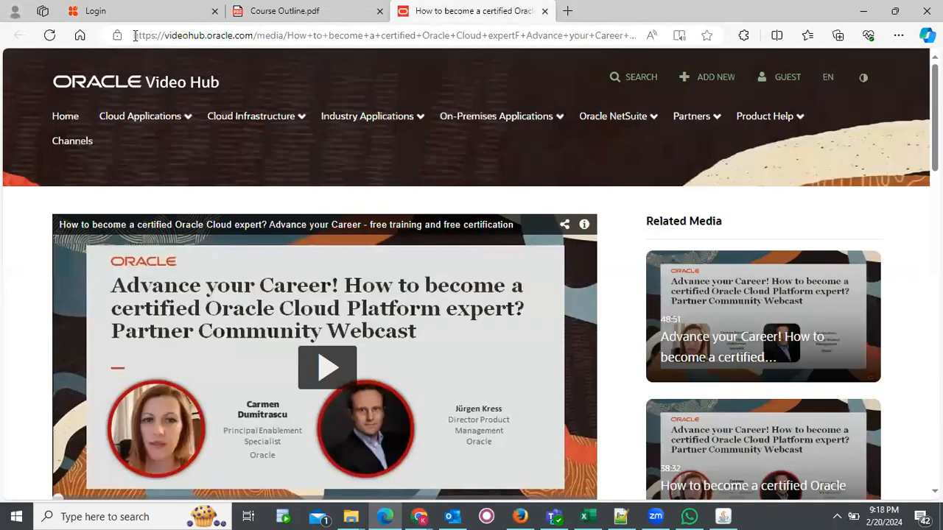
Log back in with the saved credentials and exit the old Oracle Applications forms session.
click(149, 12)
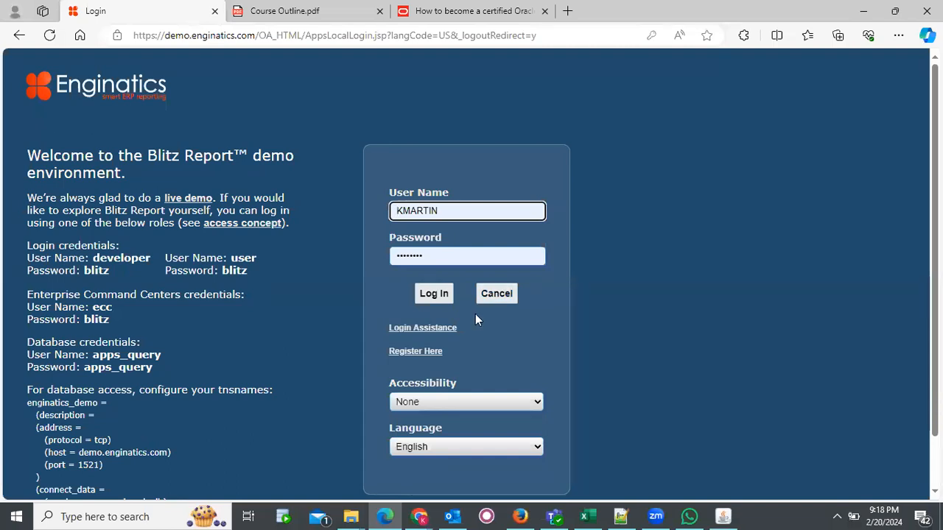
click(434, 293)
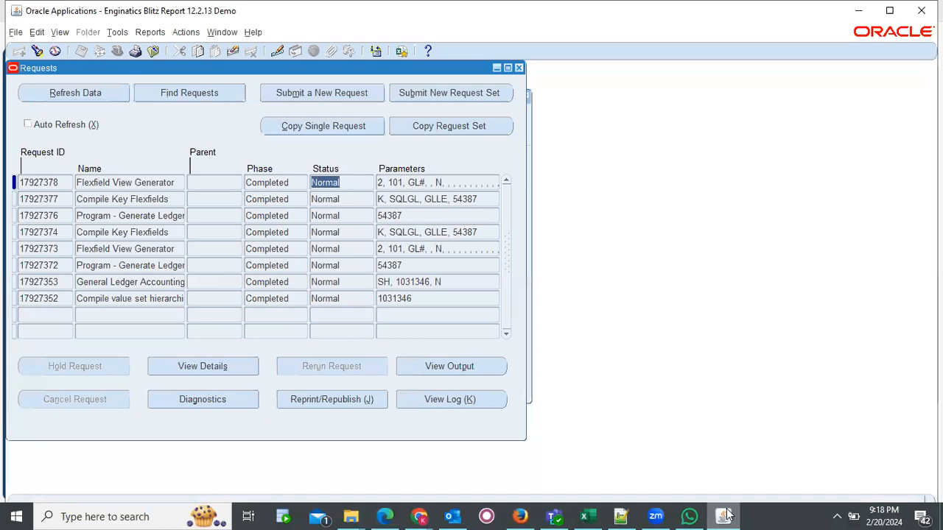
click(725, 516)
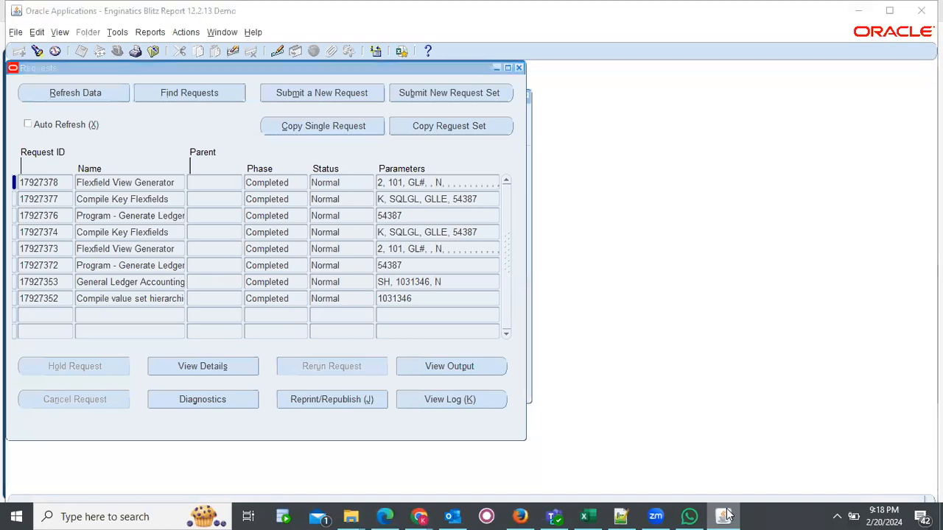
click(725, 515)
click(725, 515)
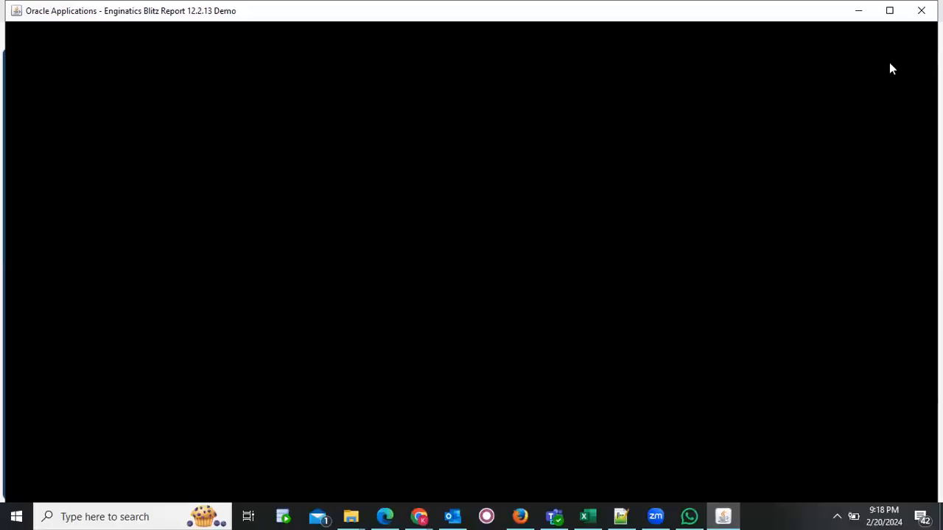
click(918, 10)
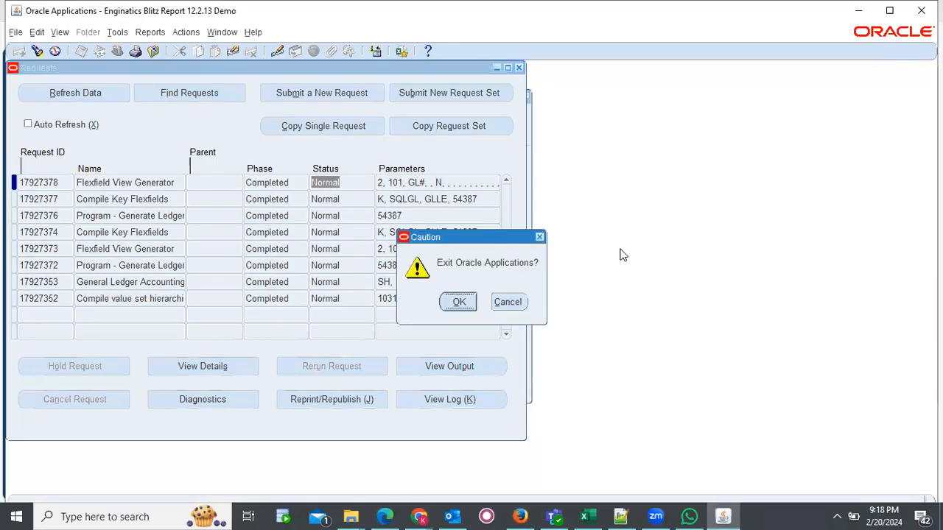
click(460, 302)
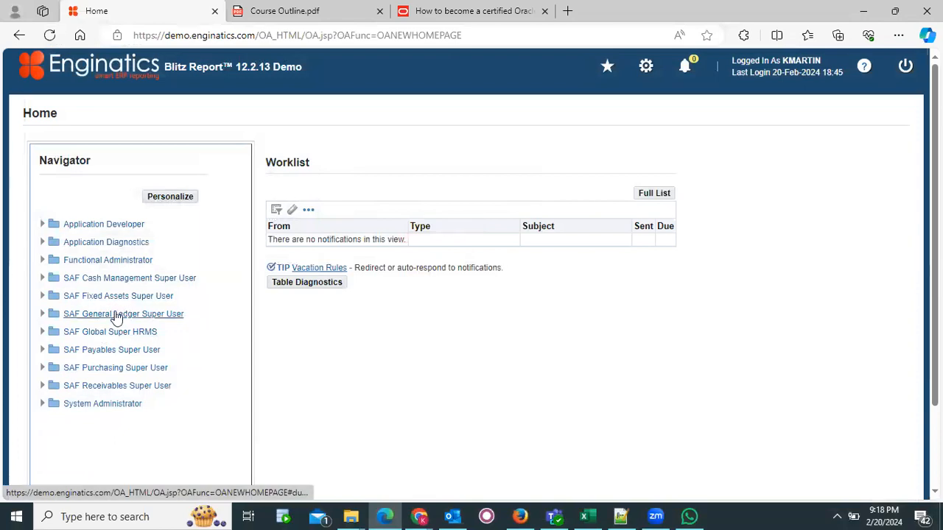
Launch the Key Flexfield Segments form from the financials setup of the SAF General Ledger Super User responsibility.
click(115, 315)
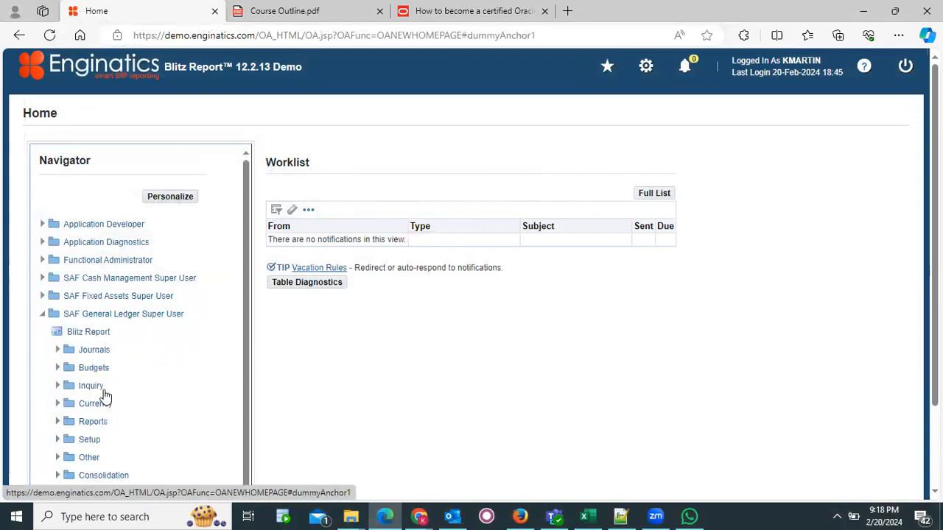
scroll(103, 396, down, 1)
click(89, 418)
scroll(156, 404, down, 3)
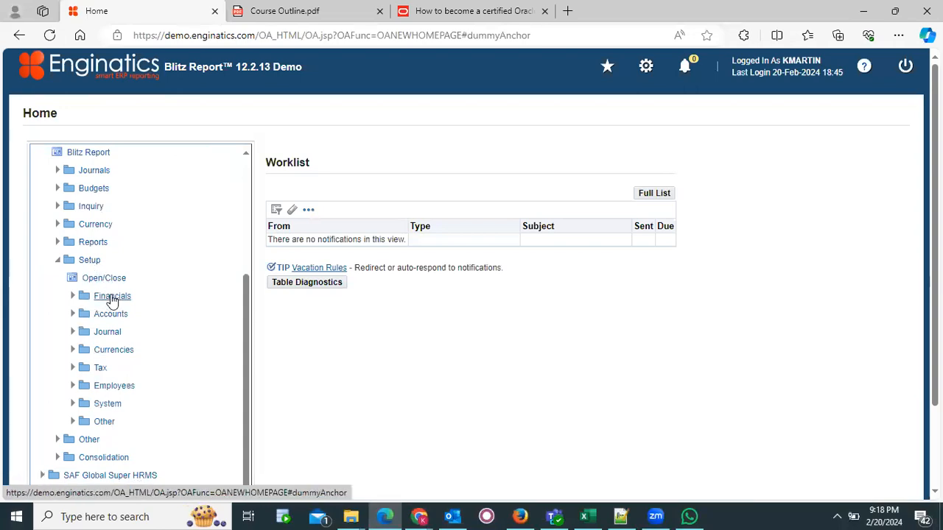
click(112, 296)
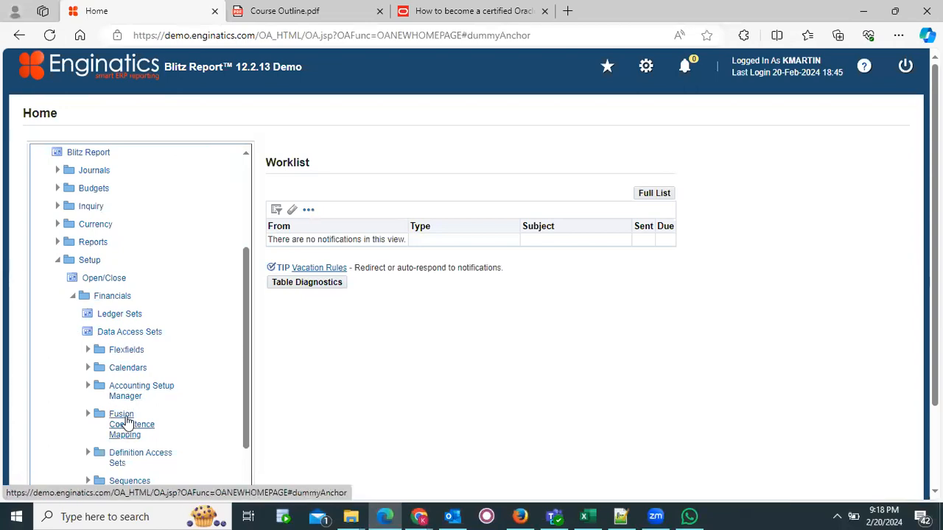
scroll(118, 310, down, 3)
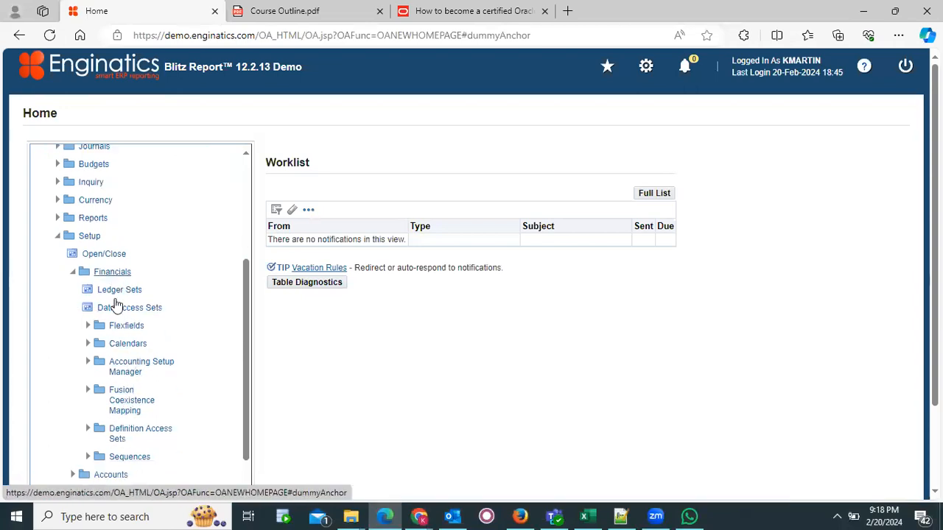
click(117, 299)
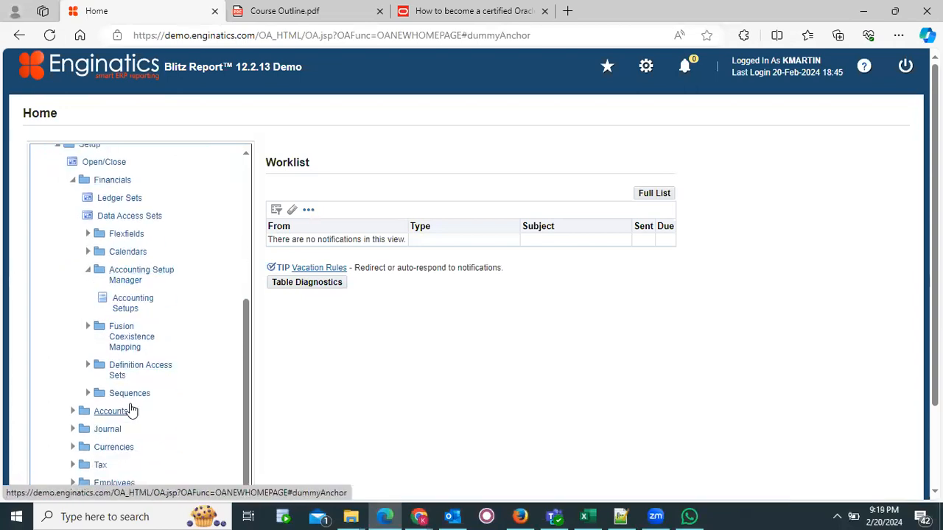
click(124, 234)
click(133, 252)
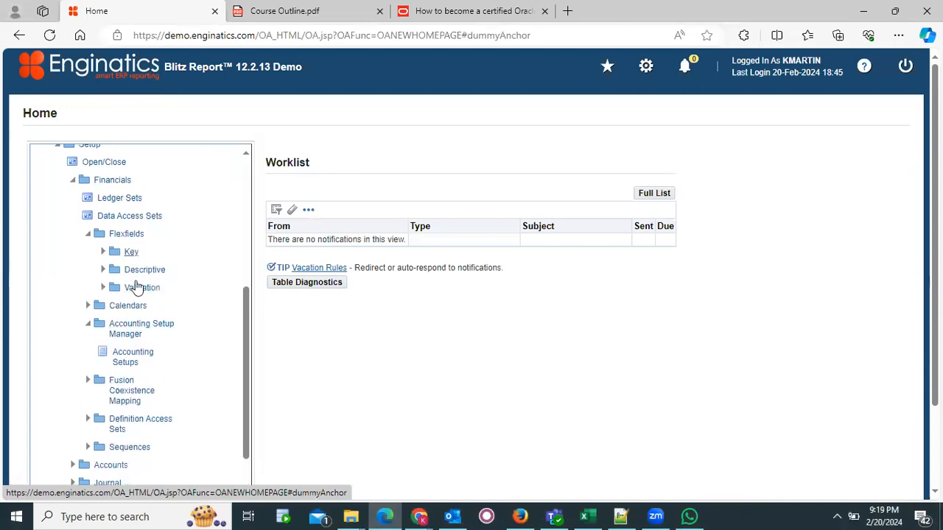
click(142, 270)
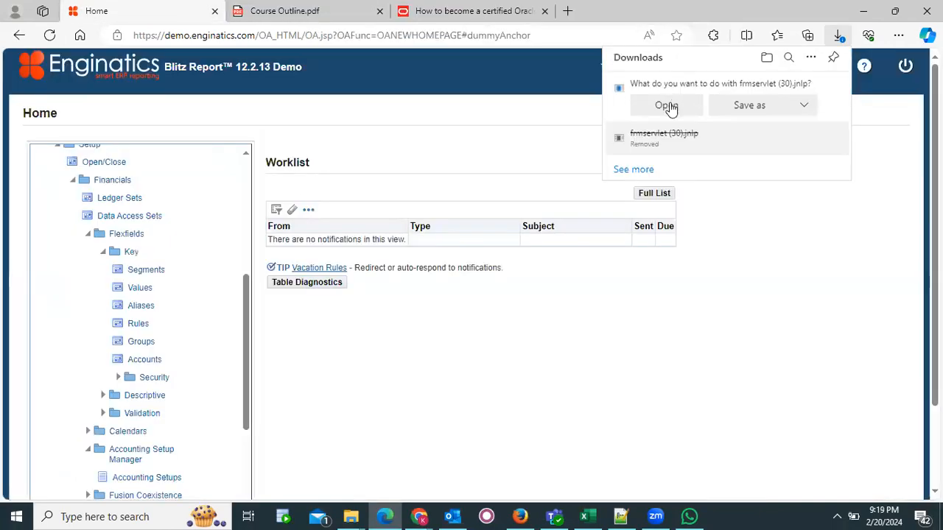
click(666, 106)
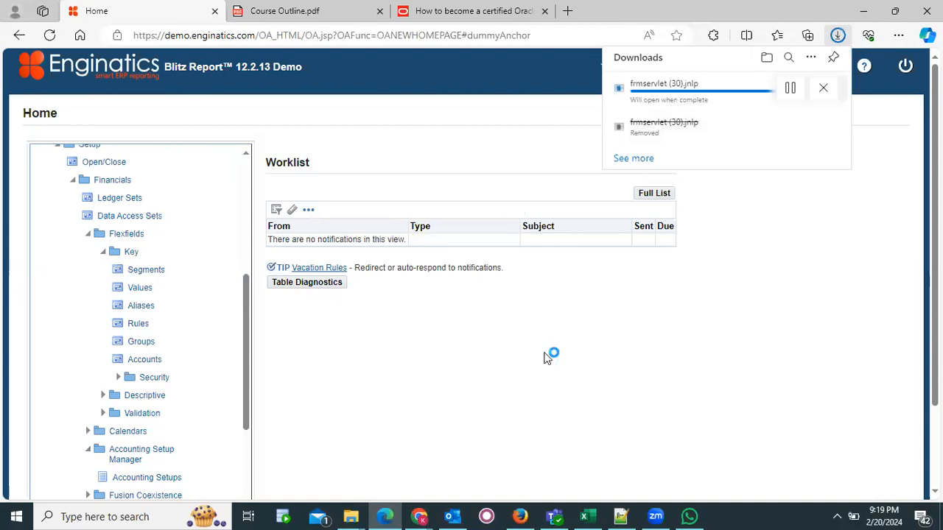
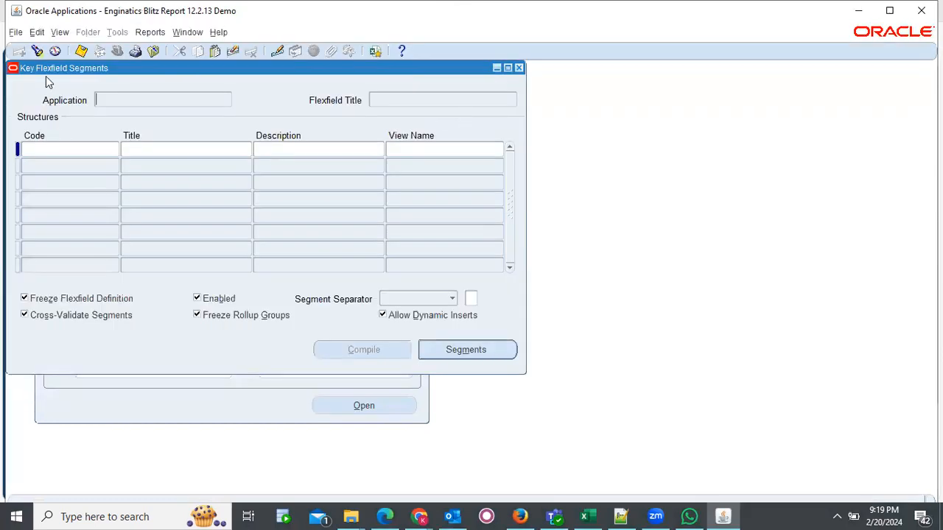
Find the General Ledger key flexfield by searching for %General% and load its Accounting Flexfield structures.
click(37, 51)
text(General%)
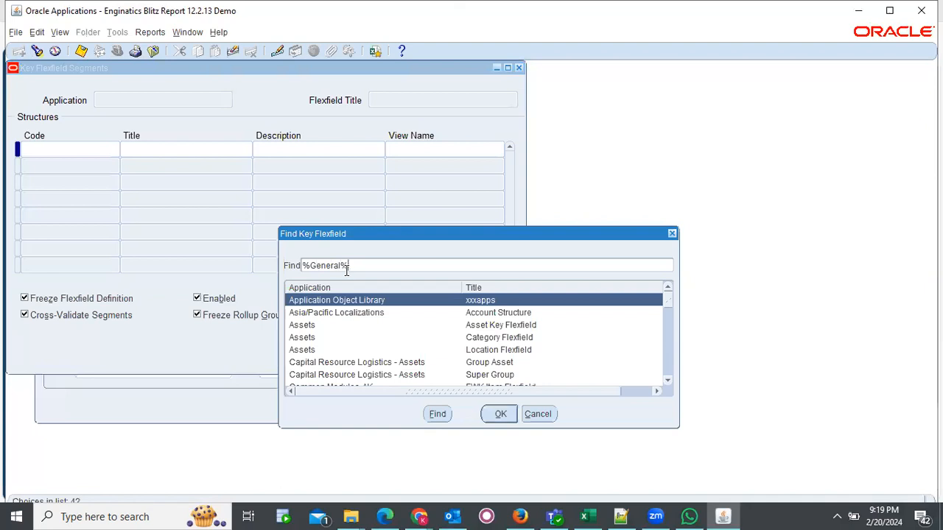
key(Return)
key(Return)
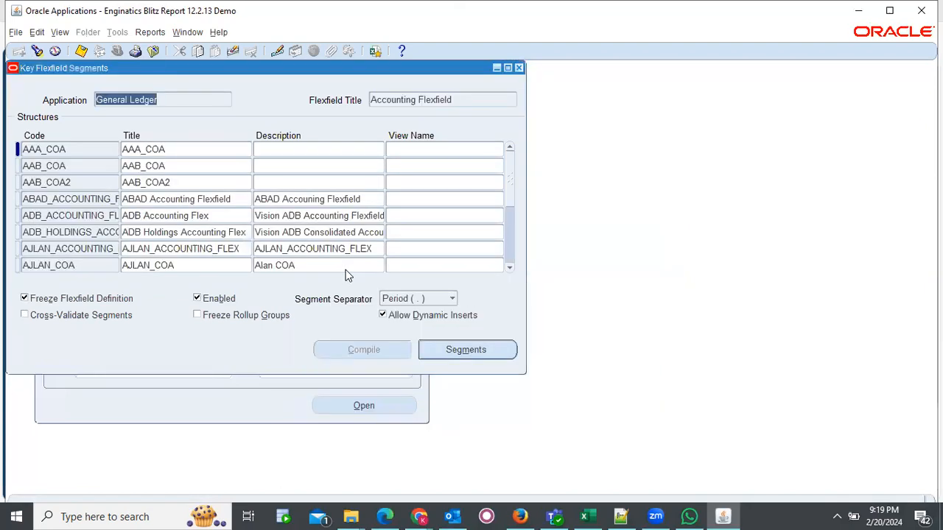
Find the SAF Flexfield structure of the Accounting Flexfield by searching key flexfield structures for %SA%.
click(108, 199)
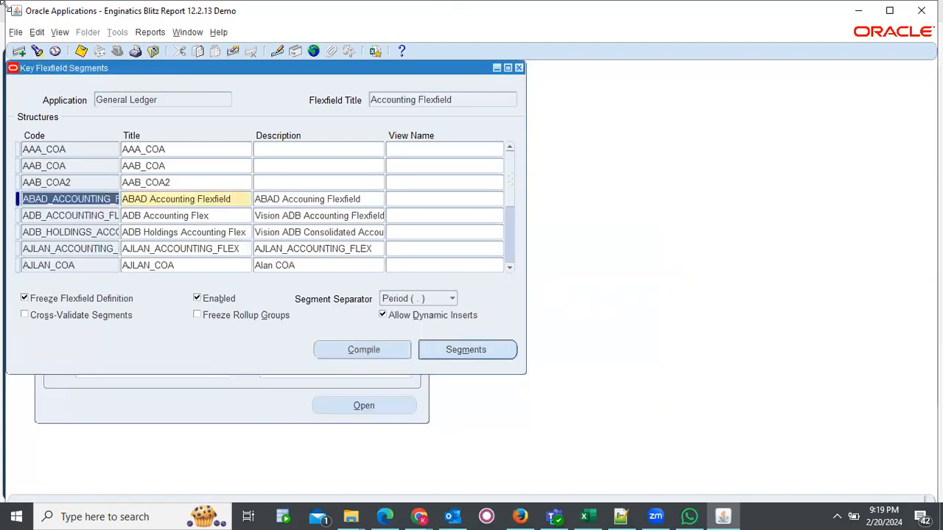
click(37, 50)
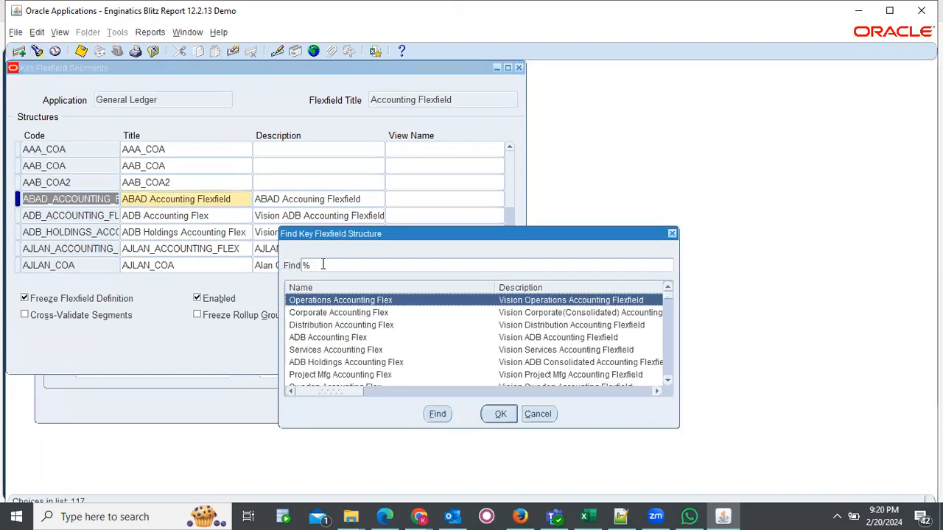
text(SA%)
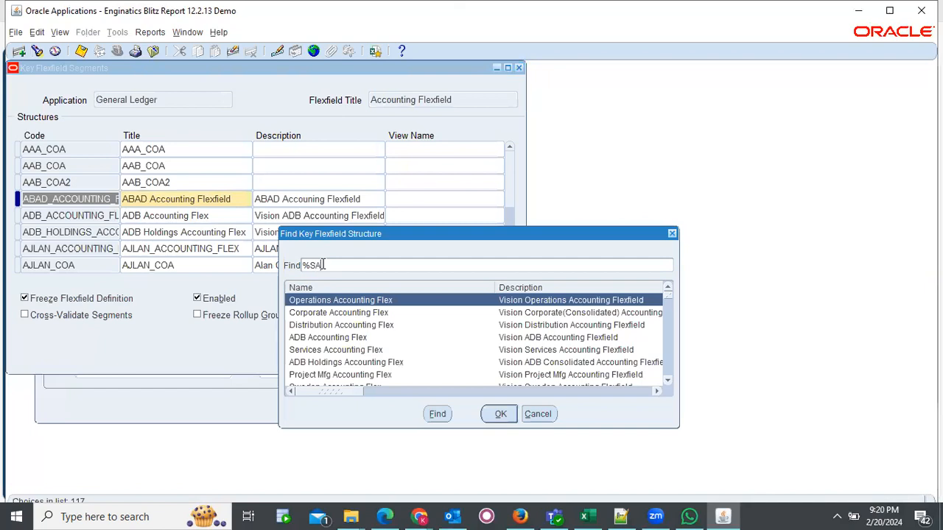
key(Return)
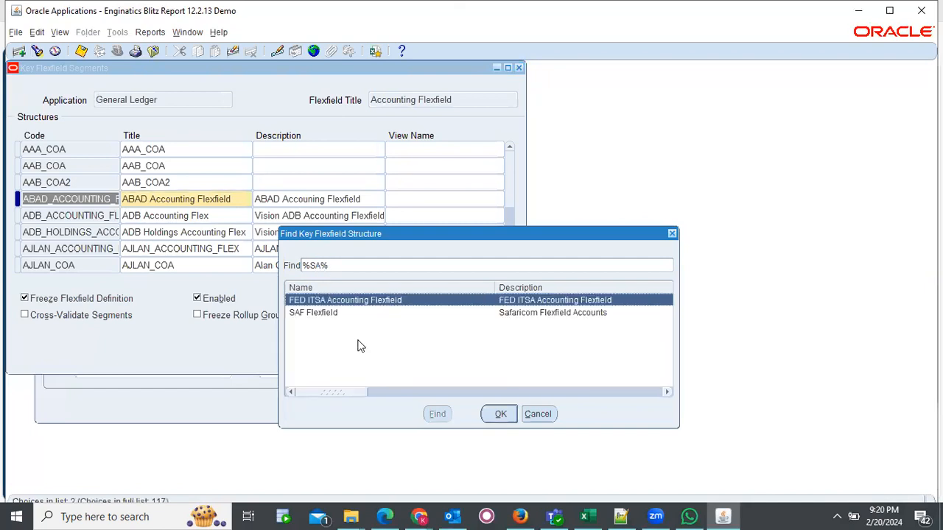
key(Down)
key(Return)
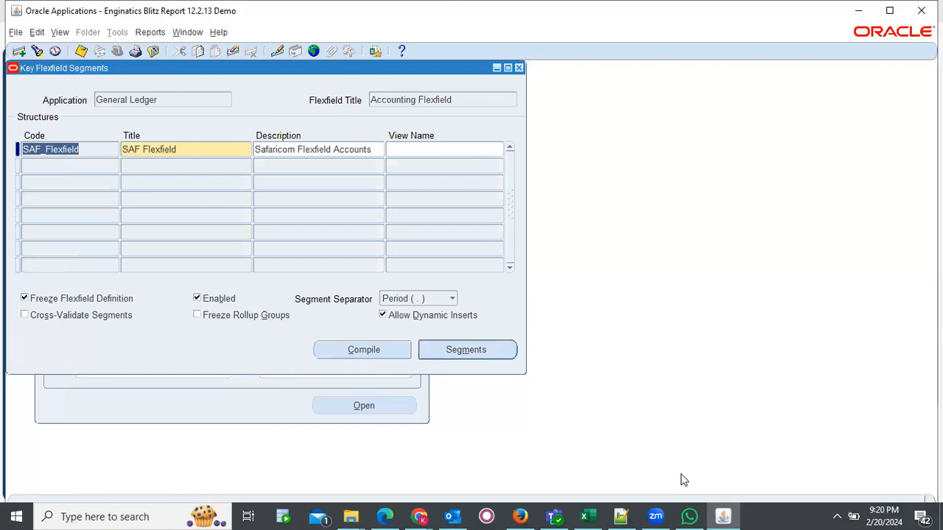
Launch the Accounting Setup Manager from the financials setup of the SAF General Ledger Super User responsibility.
click(237, 386)
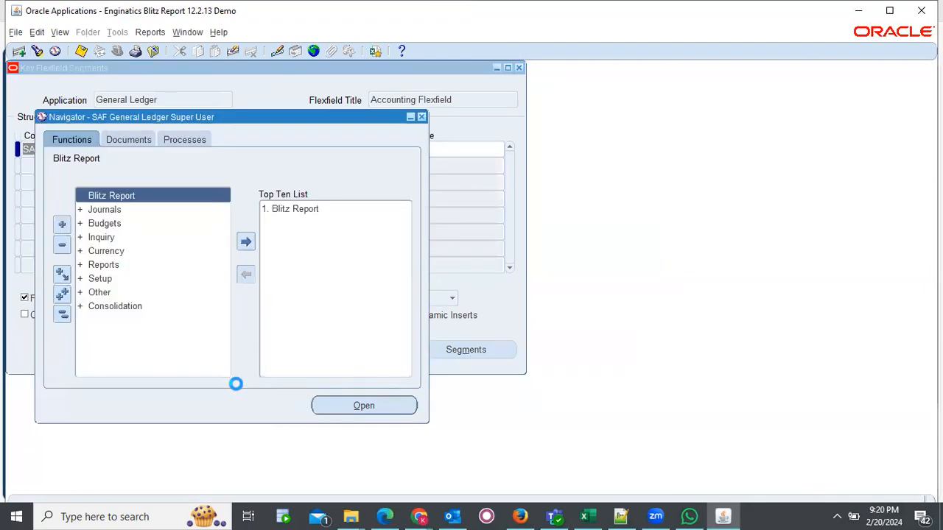
click(100, 279)
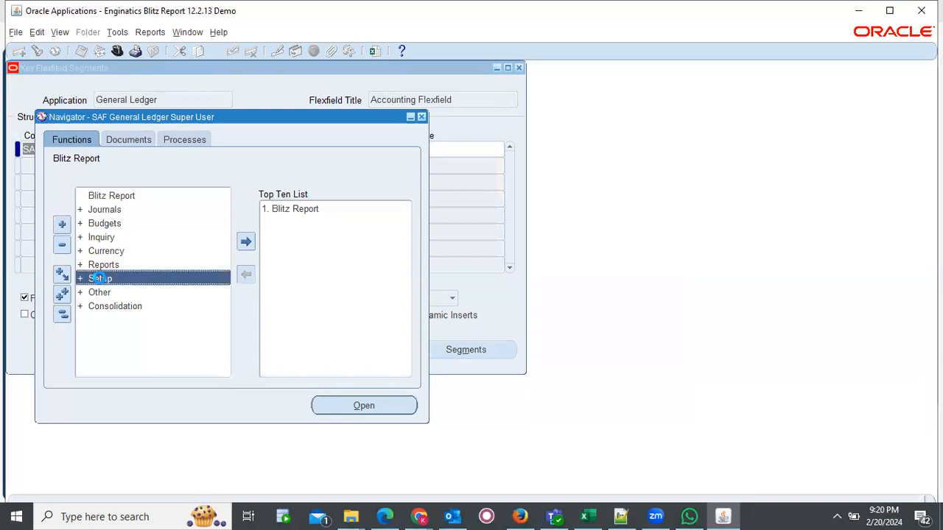
double_click(99, 278)
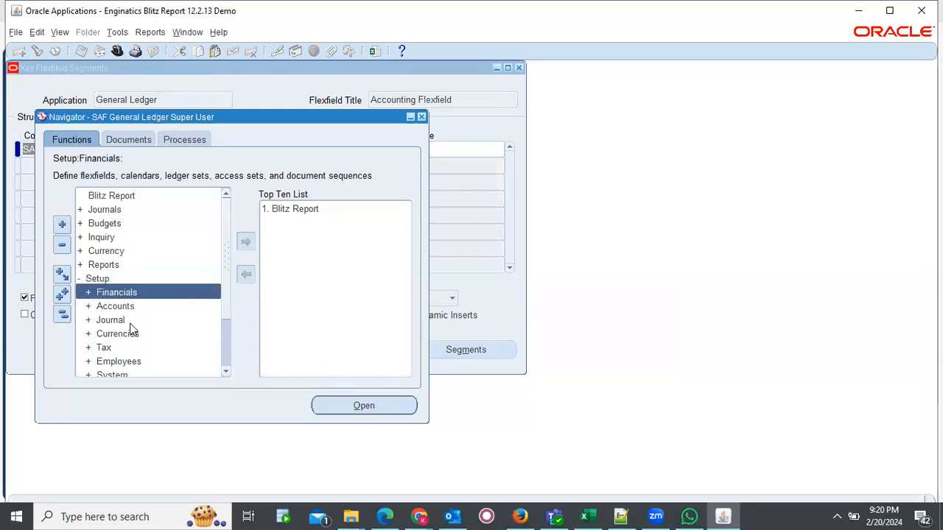
scroll(130, 329, down, 2)
key(Return)
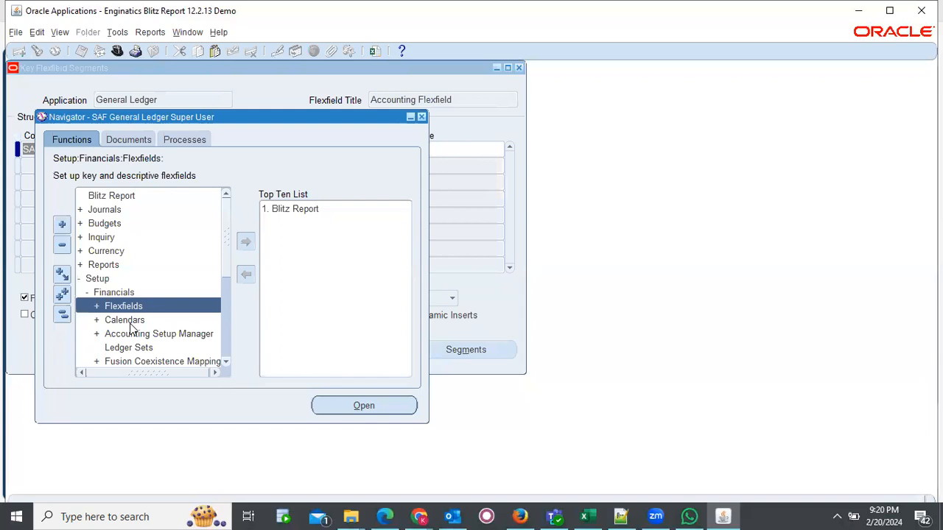
scroll(160, 315, down, 1)
double_click(161, 306)
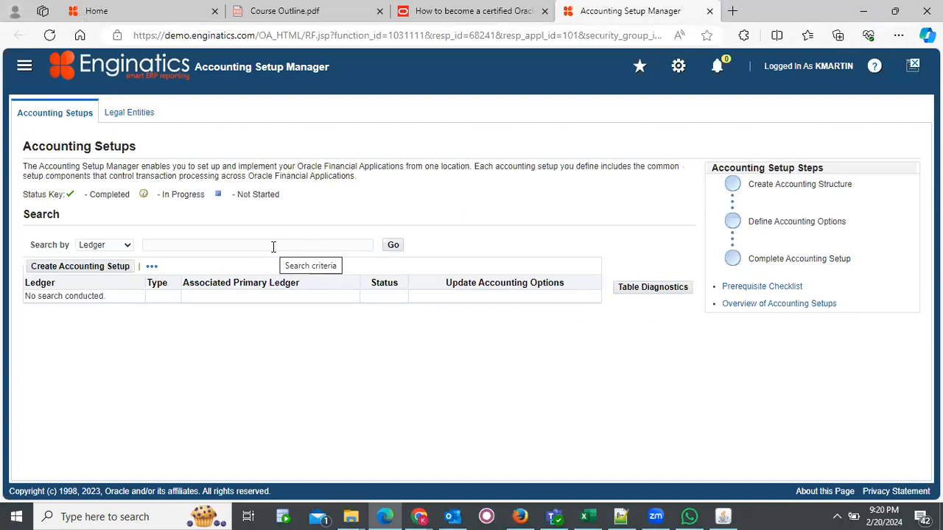
Search the accounting setups for ledger SAF and open the SAF Primary Ledger's Ledger Options page for updating.
click(273, 246)
text(SA)
click(394, 247)
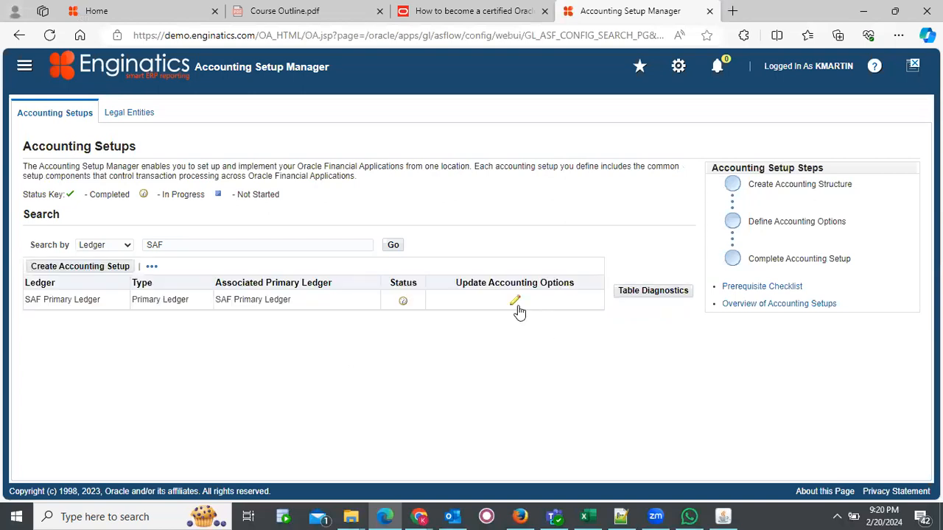
click(516, 303)
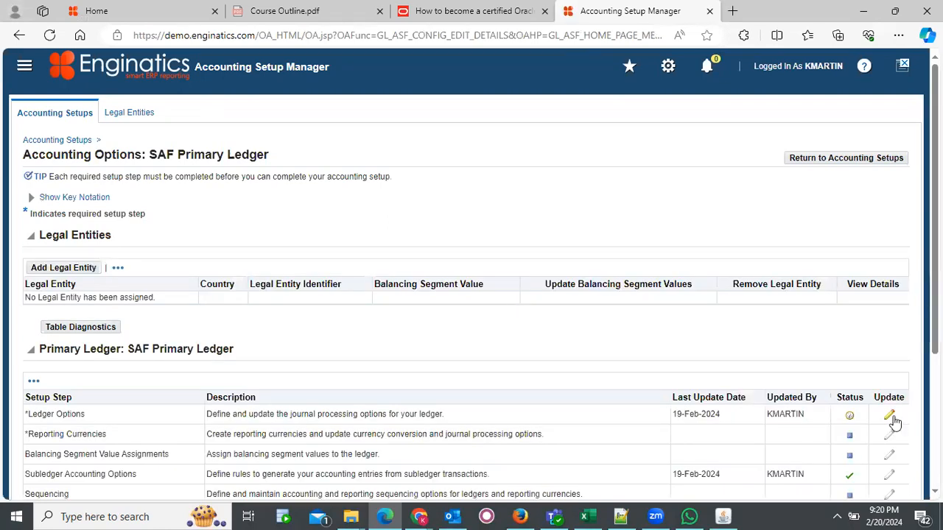
click(890, 417)
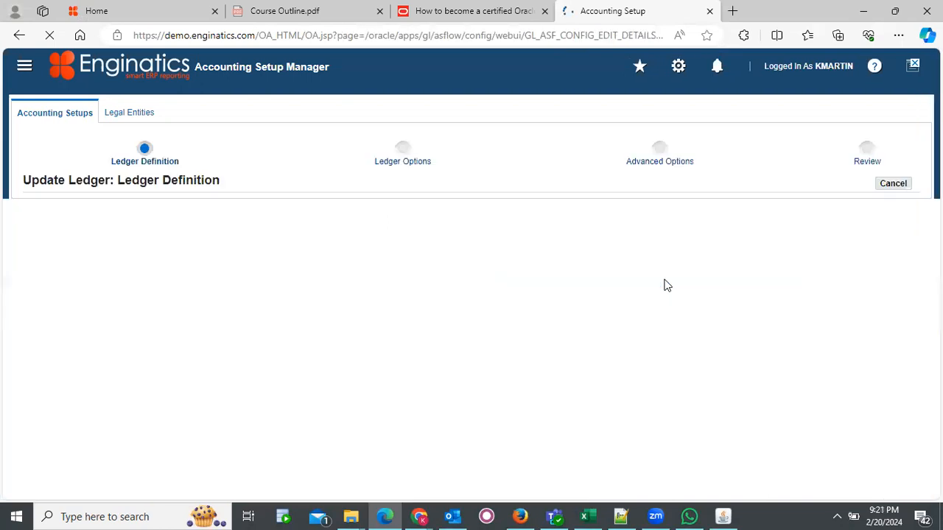
click(893, 185)
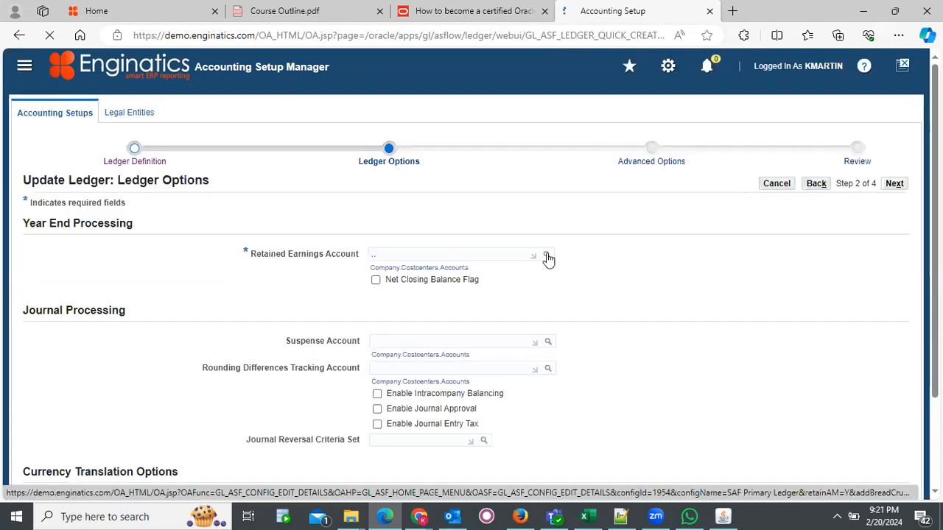
Examine the retained earnings account search and dismiss it, then look over the journal processing and currency translation options.
click(547, 257)
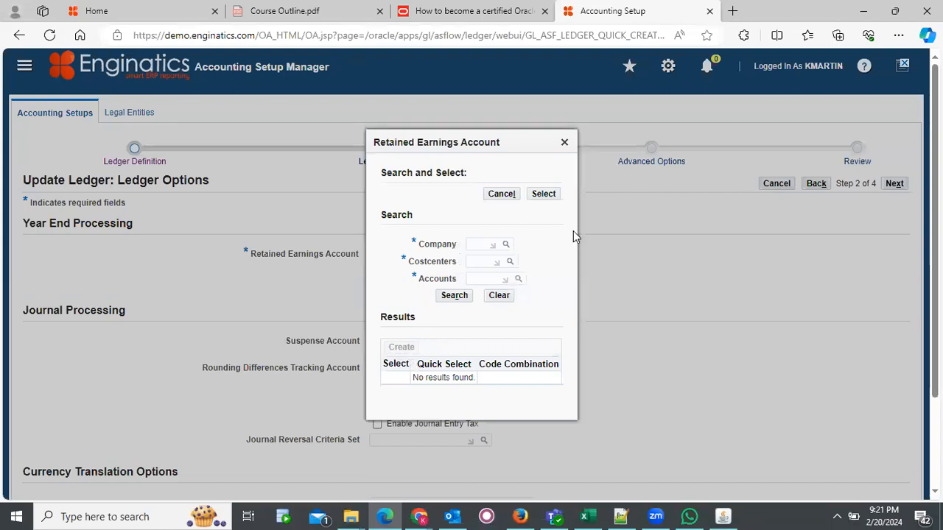
click(564, 143)
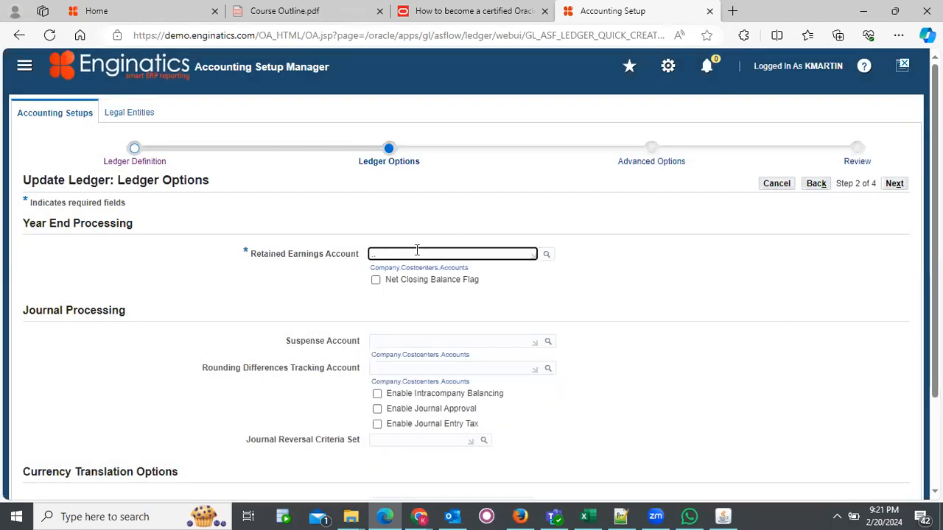
click(547, 258)
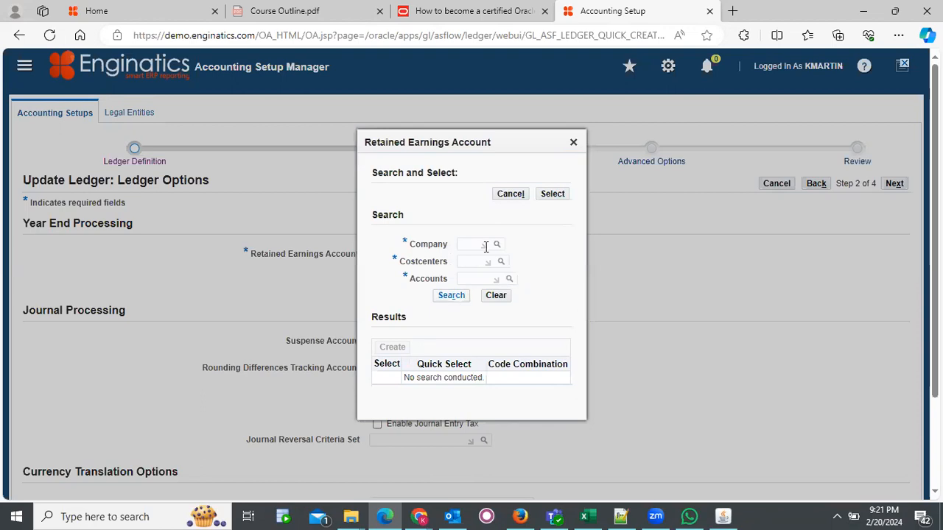
click(573, 144)
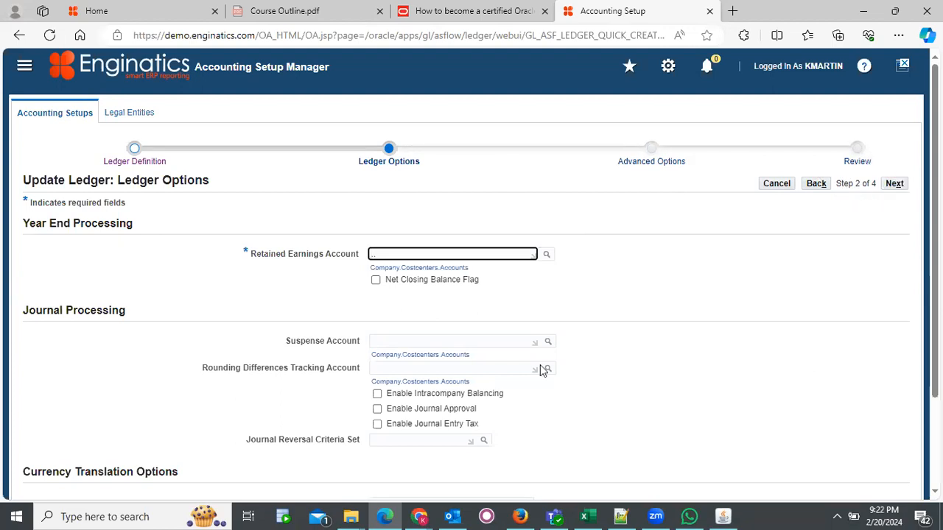
scroll(566, 196, down, 3)
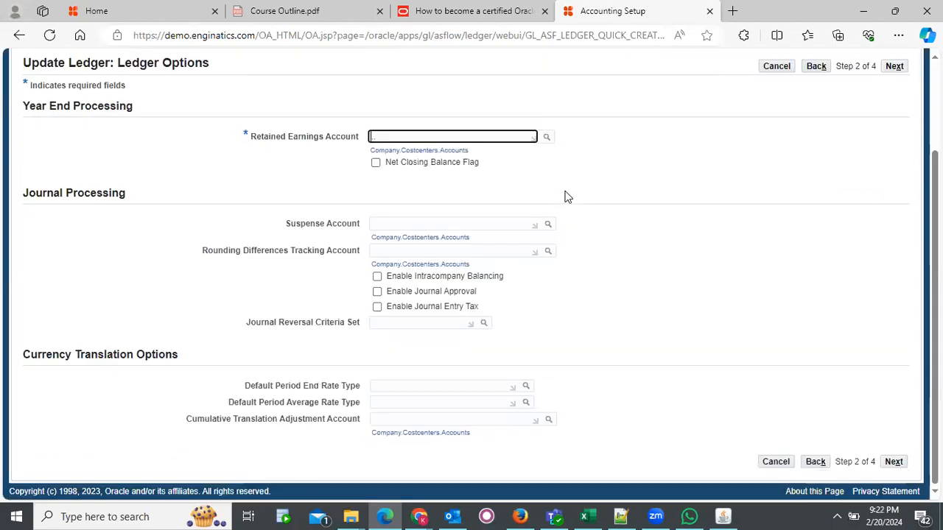
scroll(565, 196, up, 3)
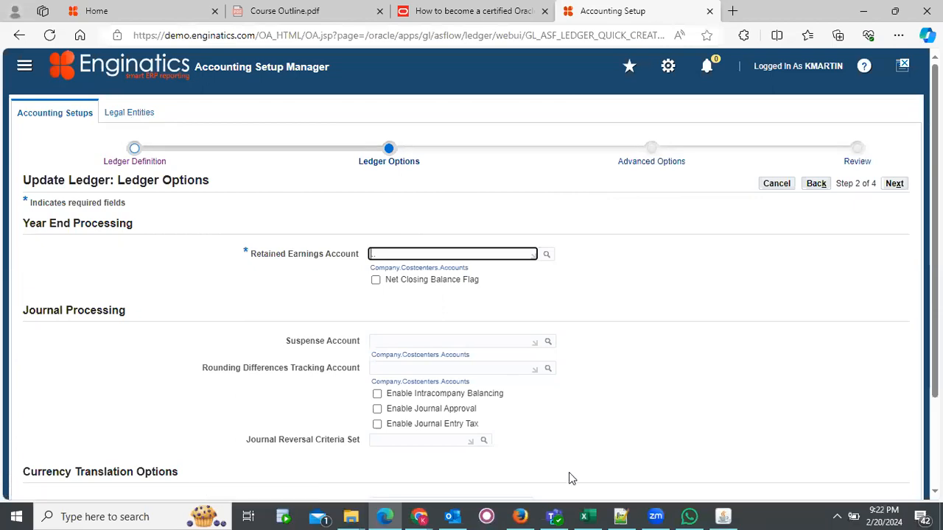
Switch to the Oracle Financials Implementation workbook in Excel, check the Primary Ledger and Legal Entity tasks, and return to the browser.
click(587, 515)
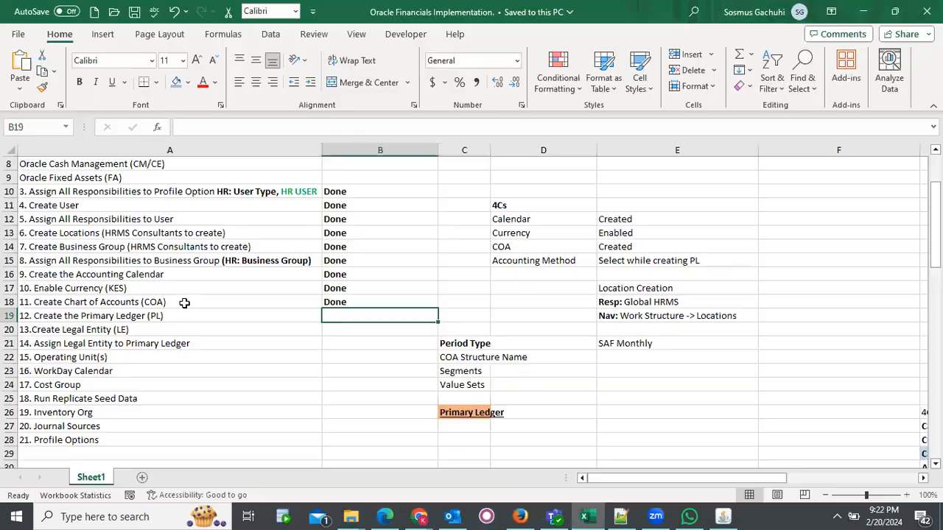
click(148, 333)
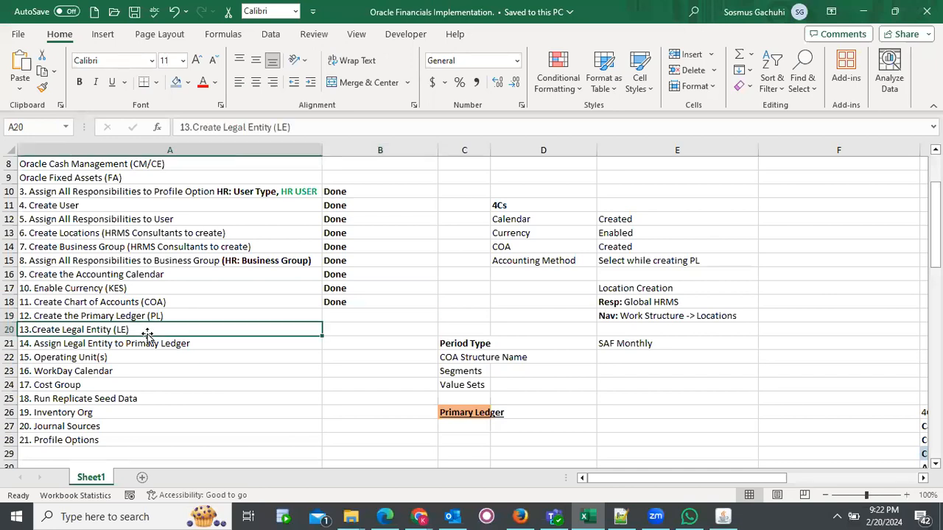
click(341, 329)
click(351, 314)
click(329, 331)
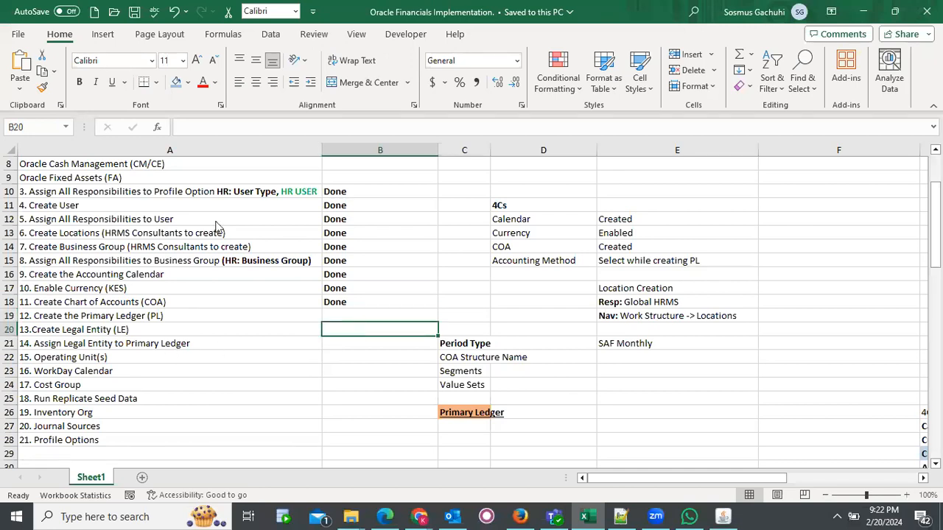
key(alt+Tab)
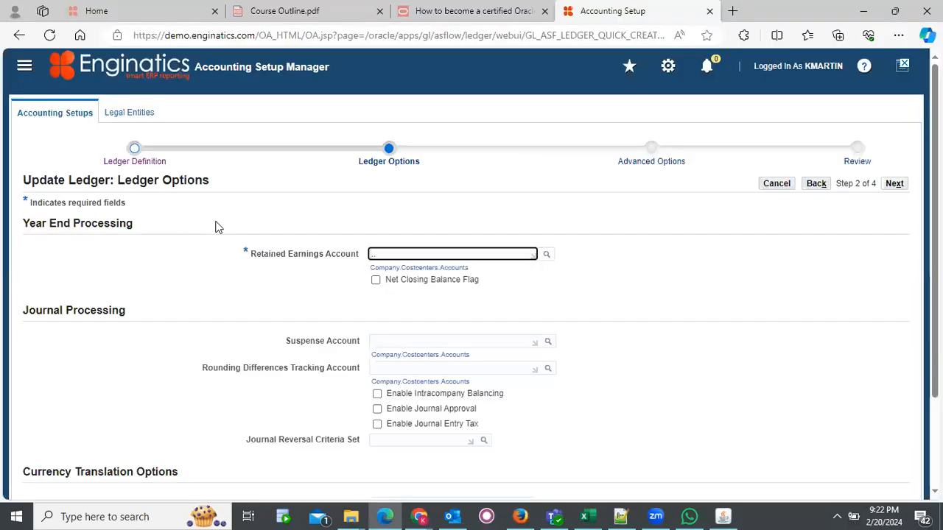
Leave the SAF Primary Ledger update, discarding its unsaved changes, and open the Legal Entities page.
click(59, 120)
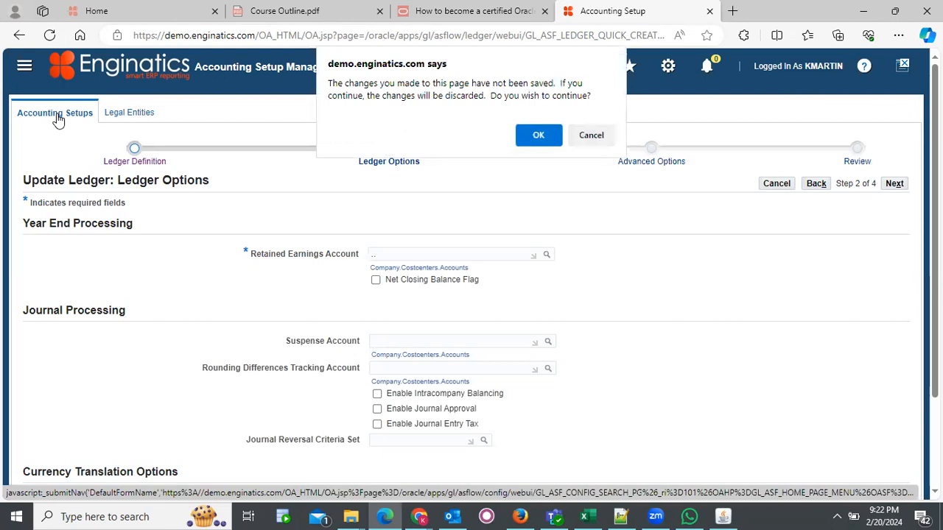
click(539, 136)
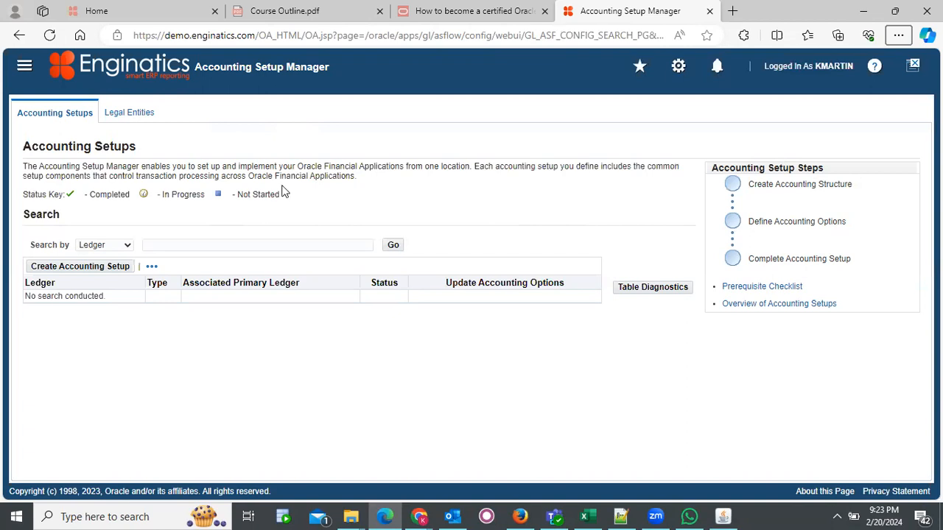
click(130, 114)
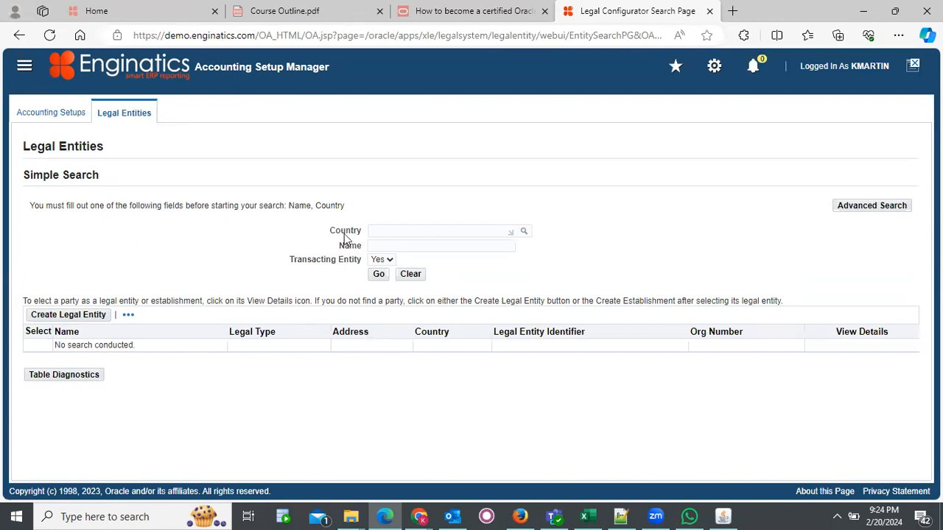
Search the existing transacting legal entities for country Kenya.
click(390, 231)
text(Kenya)
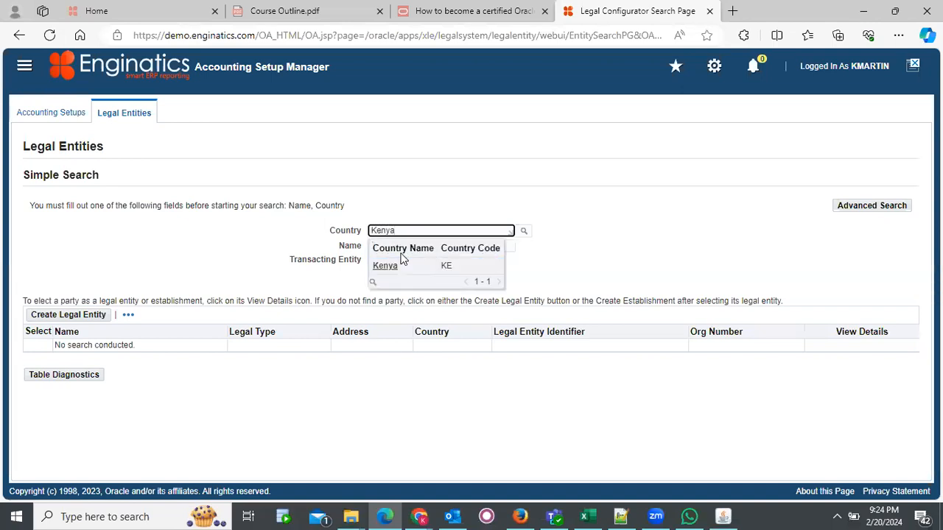
click(399, 266)
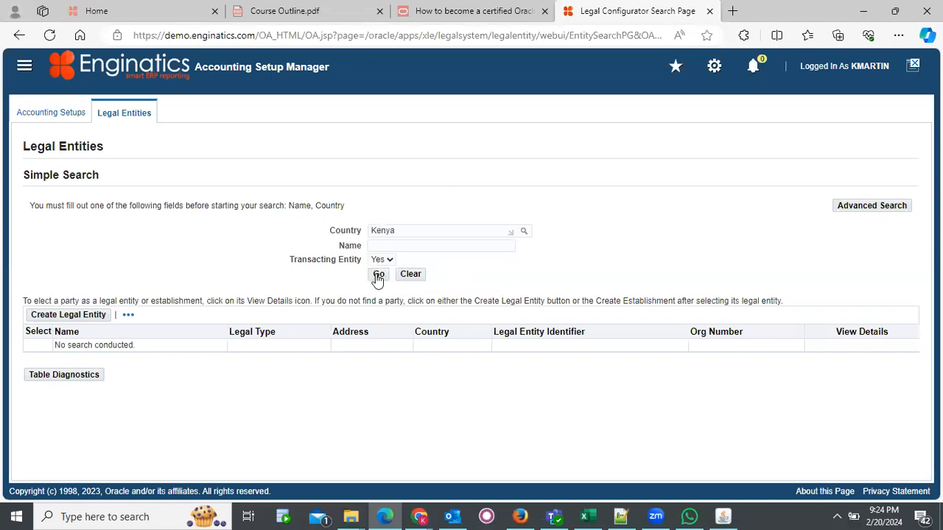
click(378, 275)
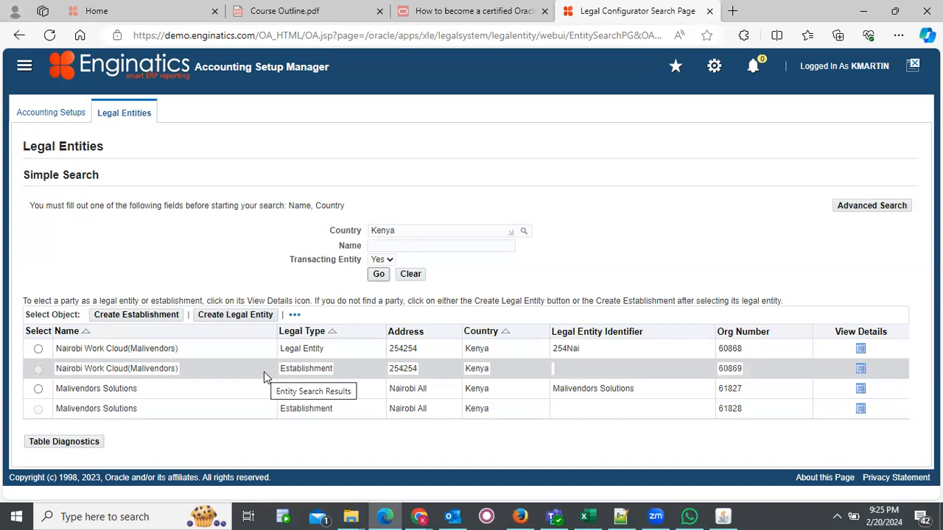
click(225, 266)
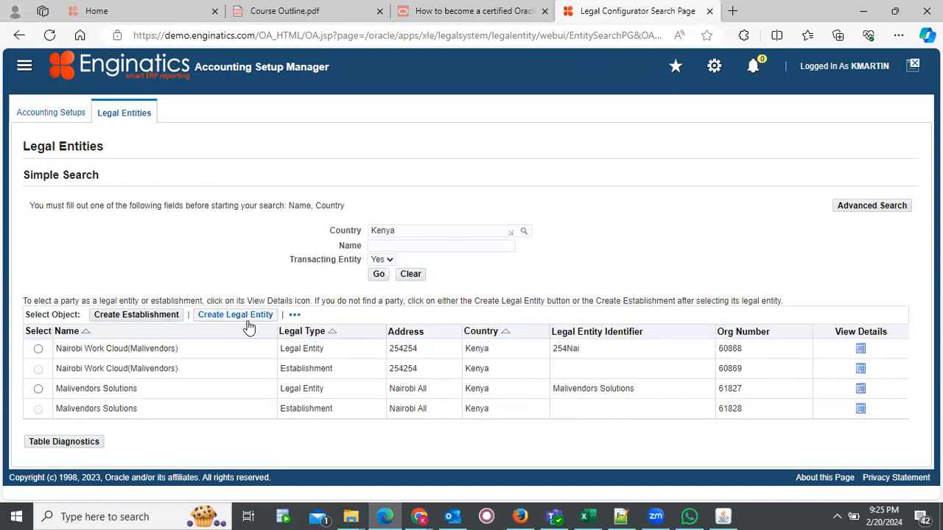
Clear the legal entity search, reload the Legal Entities page and start creating a new legal entity.
click(418, 277)
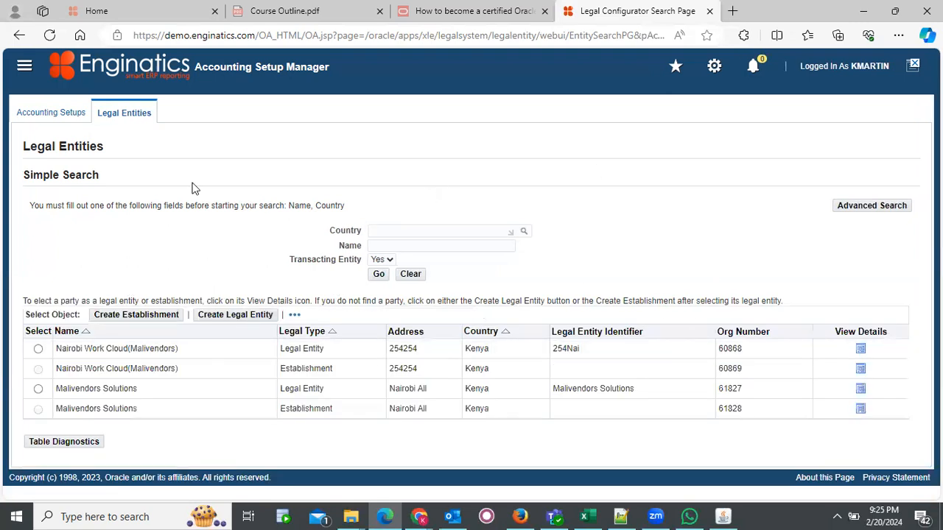
click(126, 120)
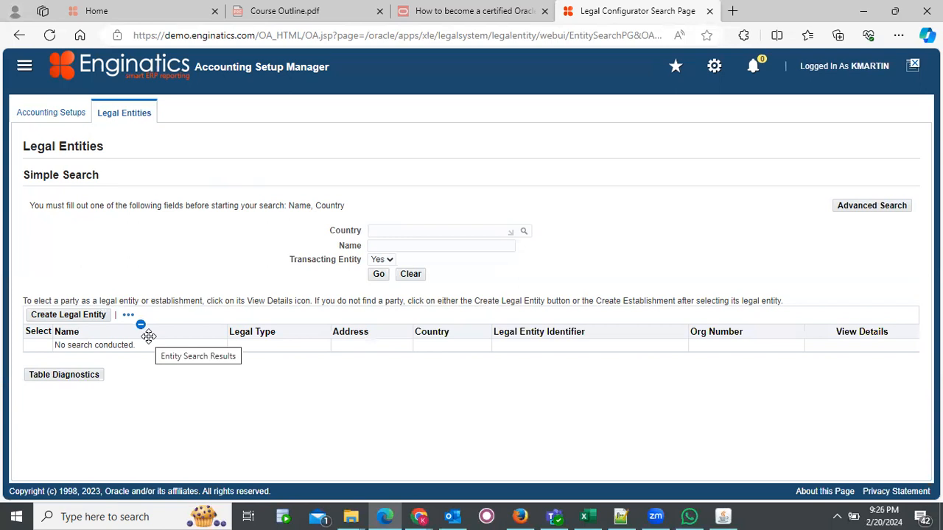
double_click(87, 317)
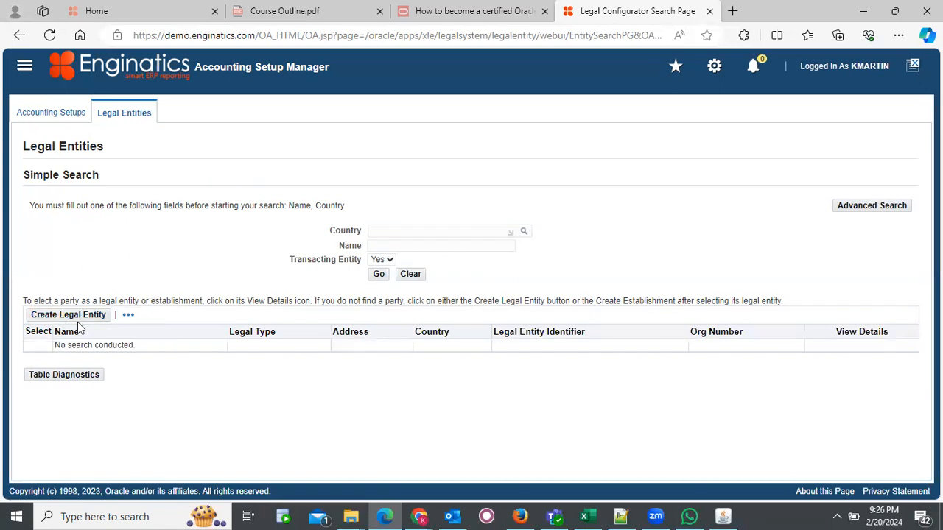
click(81, 322)
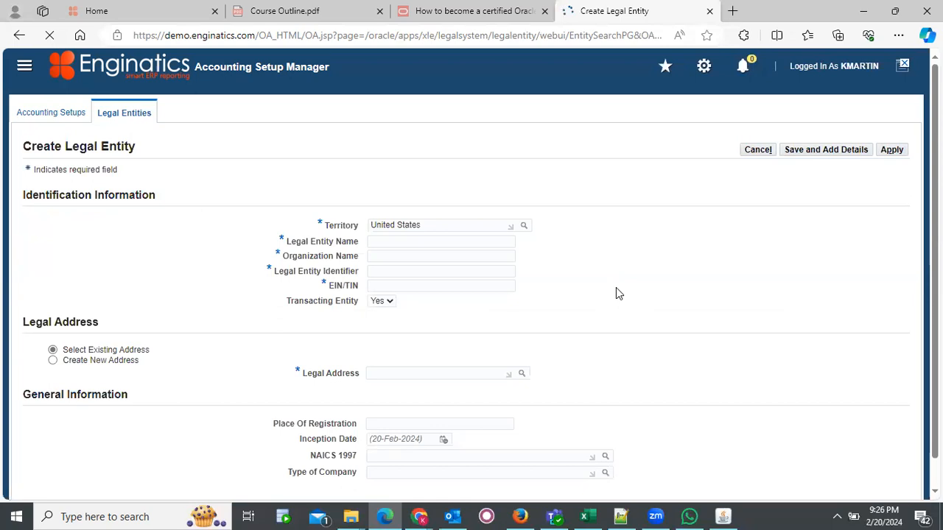
Review the Create Legal Entity form and set the new legal entity's territory to Kenya.
scroll(616, 288, down, 2)
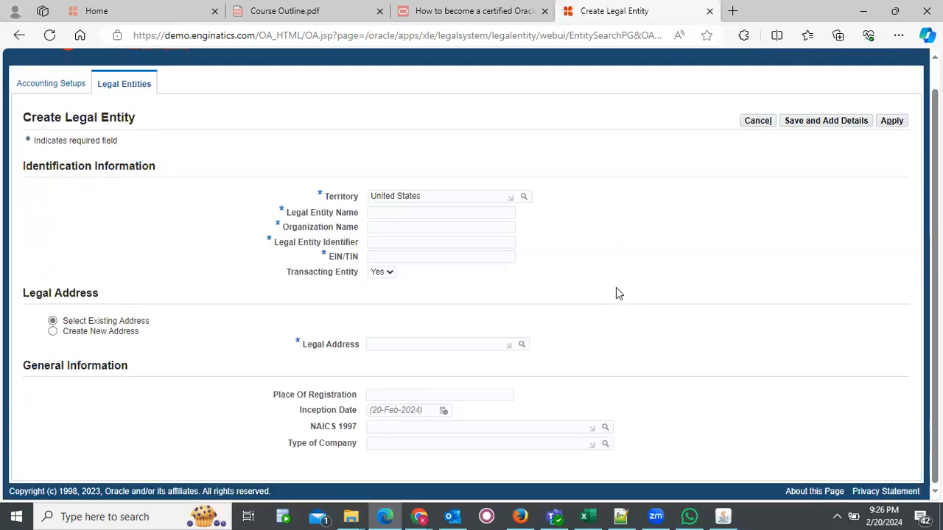
drag(649, 180, 639, 247)
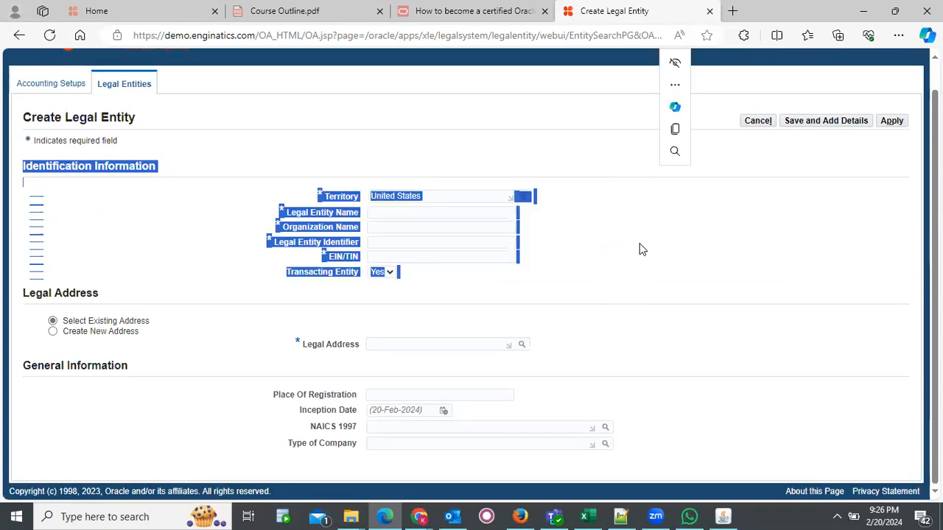
click(640, 244)
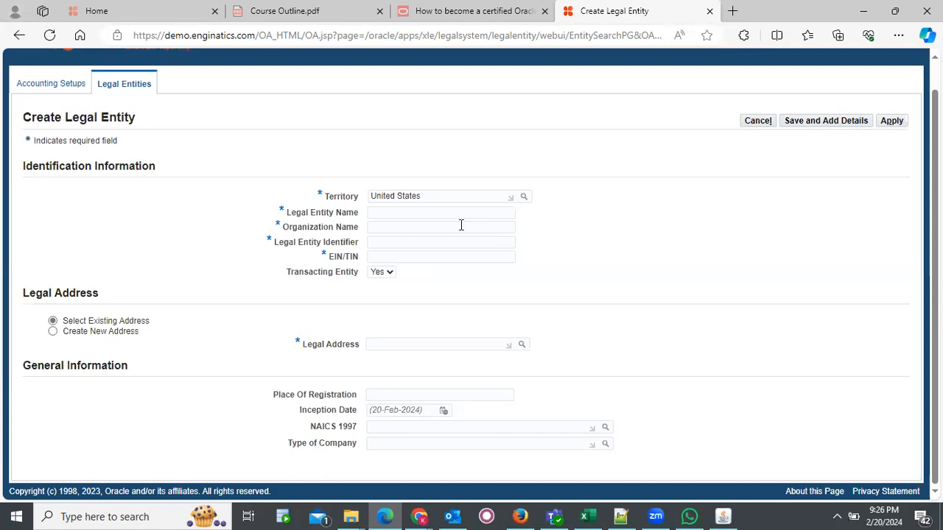
click(447, 196)
key(BackSpace)
key(BackSpace)
key(BackSpace)
key(BackSpace)
key(BackSpace)
key(BackSpace)
key(BackSpace)
key(BackSpace)
key(BackSpace)
key(BackSpace)
key(BackSpace)
key(BackSpace)
key(BackSpace)
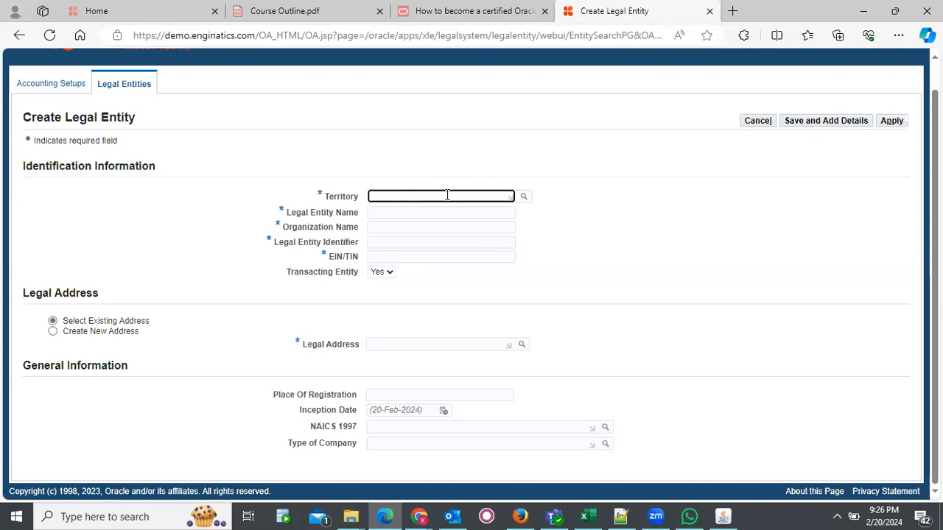
text(Kenya)
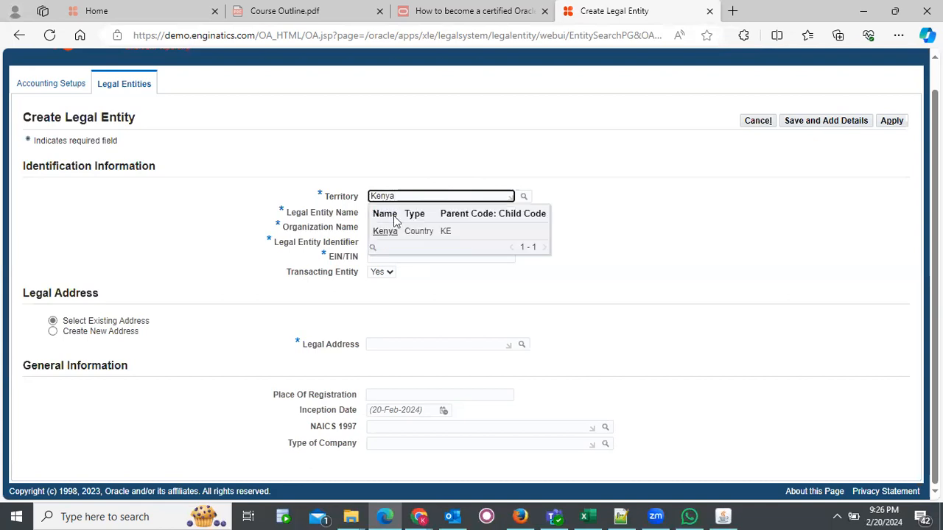
click(421, 231)
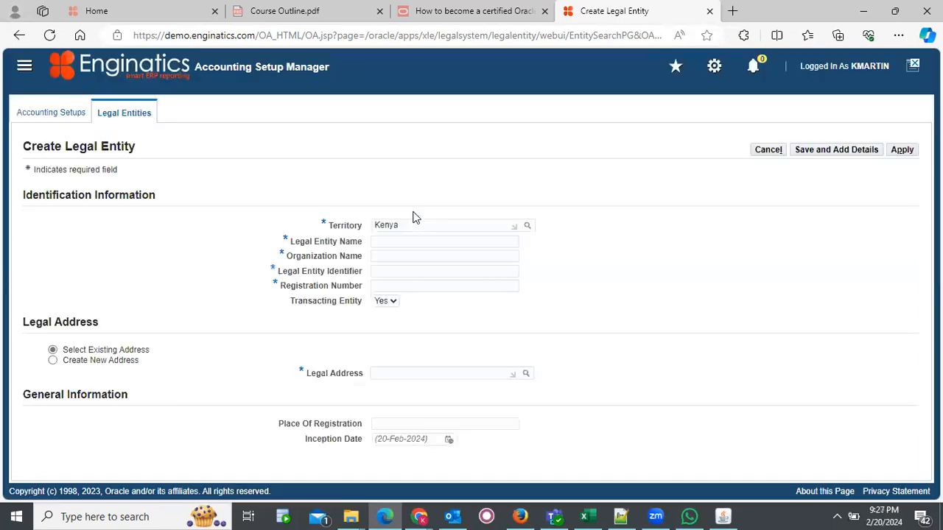
Enter the legal entity name Safaricom LLP and the organization name Safaricom LTD.
click(402, 242)
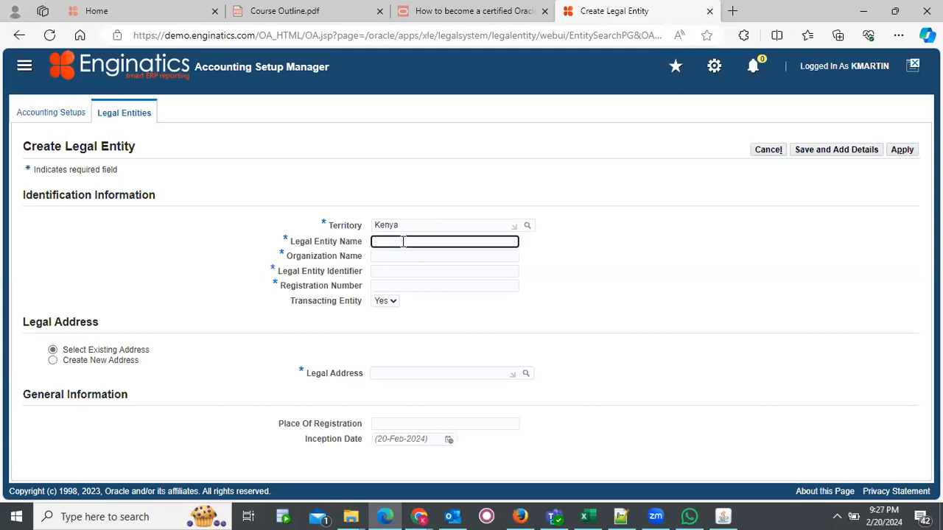
text(SAfaricom)
text(LLP)
click(396, 243)
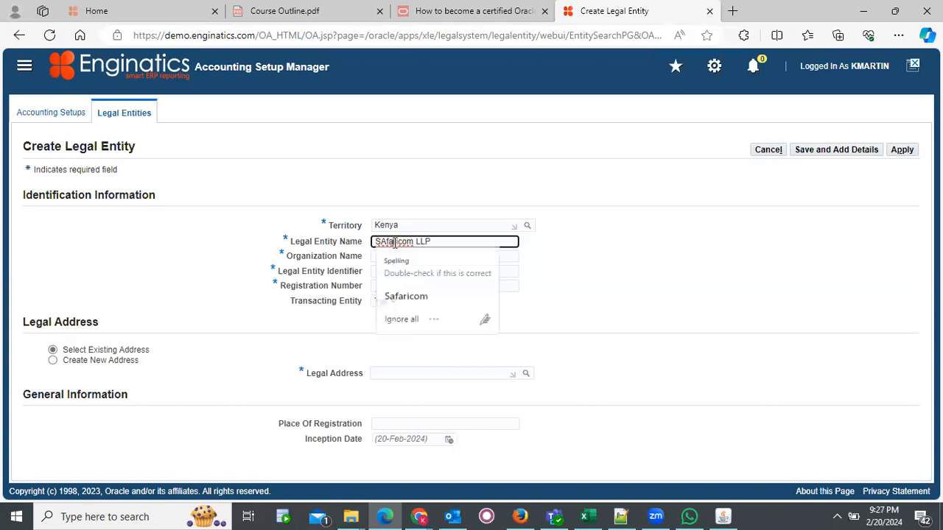
click(404, 297)
click(409, 256)
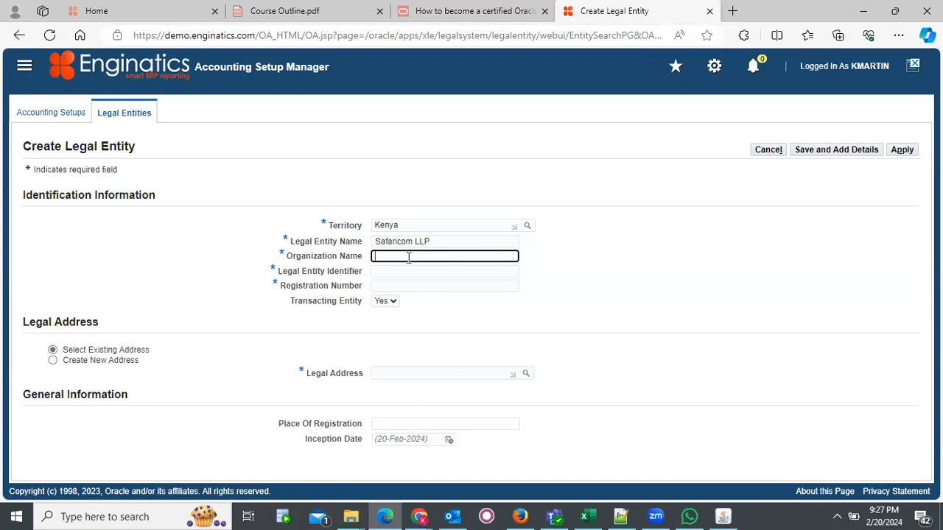
text(Safaricom LTD)
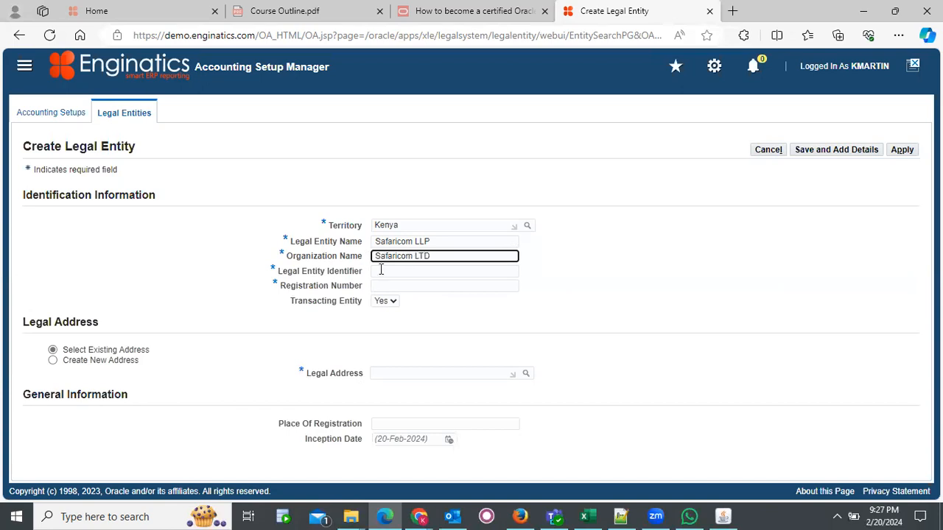
Set the legal entity identifier to Safaricom Group and the registration number to SAFREG1234.
click(381, 270)
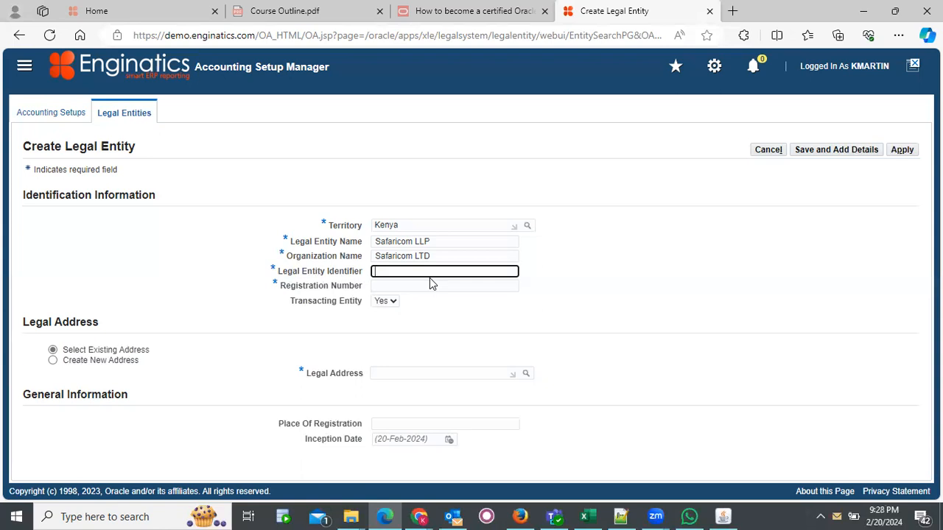
text(Safaricom Group)
click(416, 288)
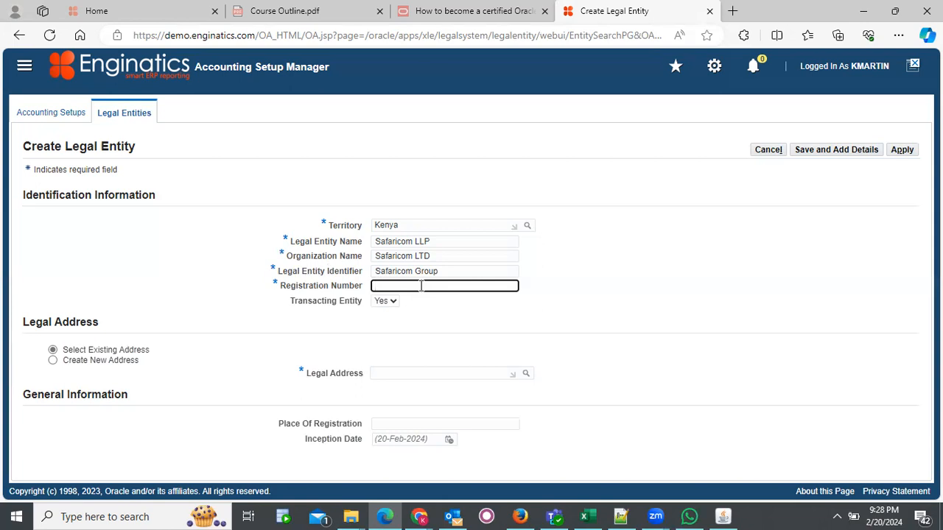
text(TestRE)
text(G1234)
click(391, 289)
key(BackSpace)
key(BackSpace)
key(BackSpace)
key(BackSpace)
text(SAF)
Assign the existing Test_Nairobi address as the legal address and apply the new legal entity.
click(432, 374)
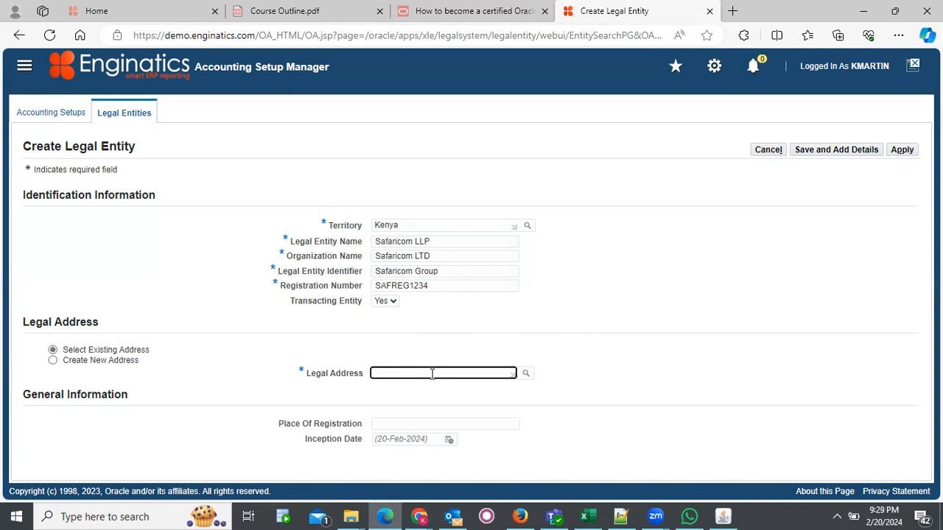
text(NAiro)
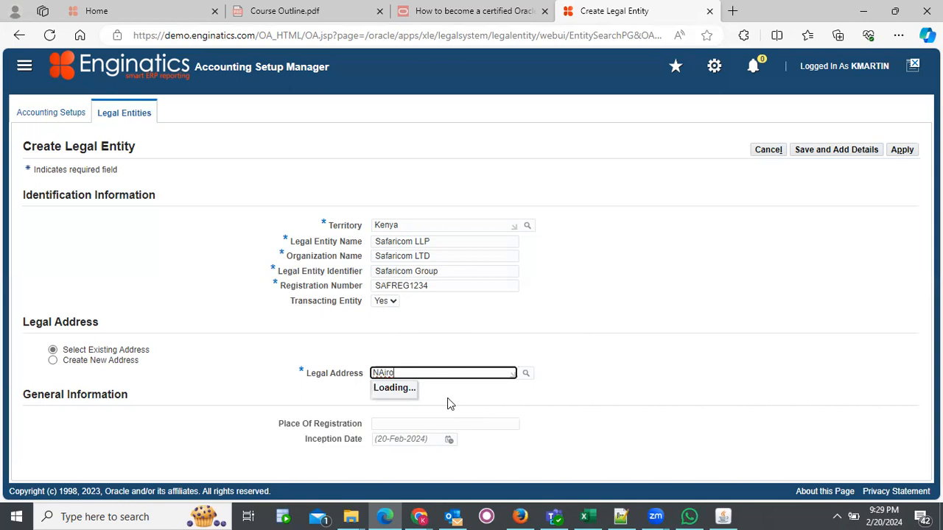
drag(452, 433, 454, 424)
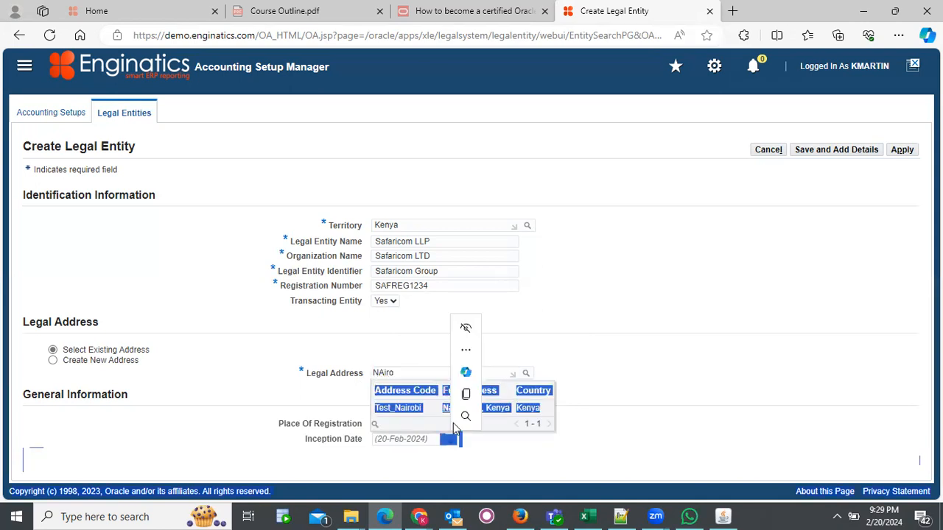
click(434, 409)
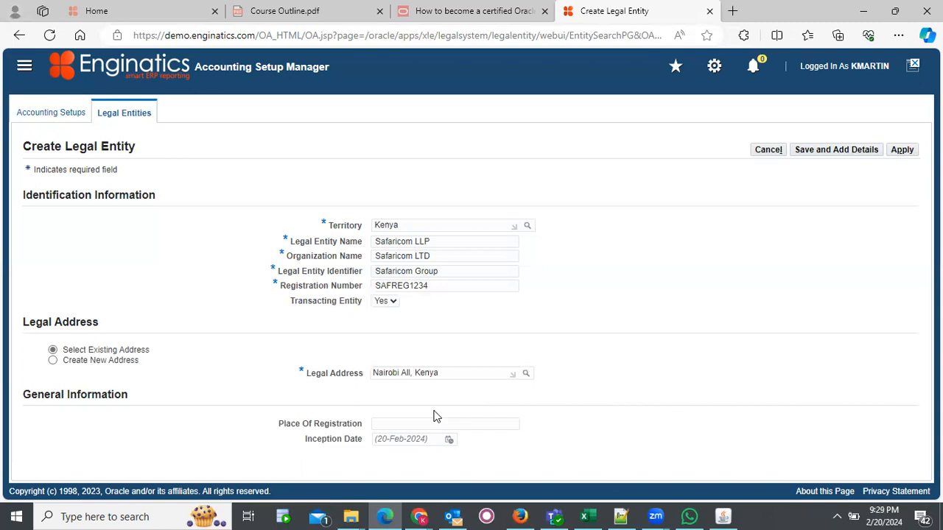
click(607, 364)
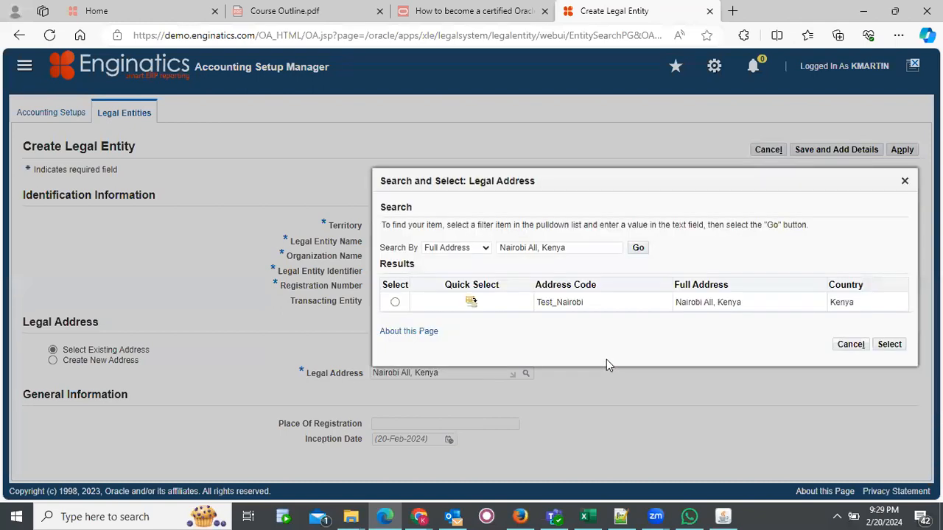
click(472, 304)
click(472, 303)
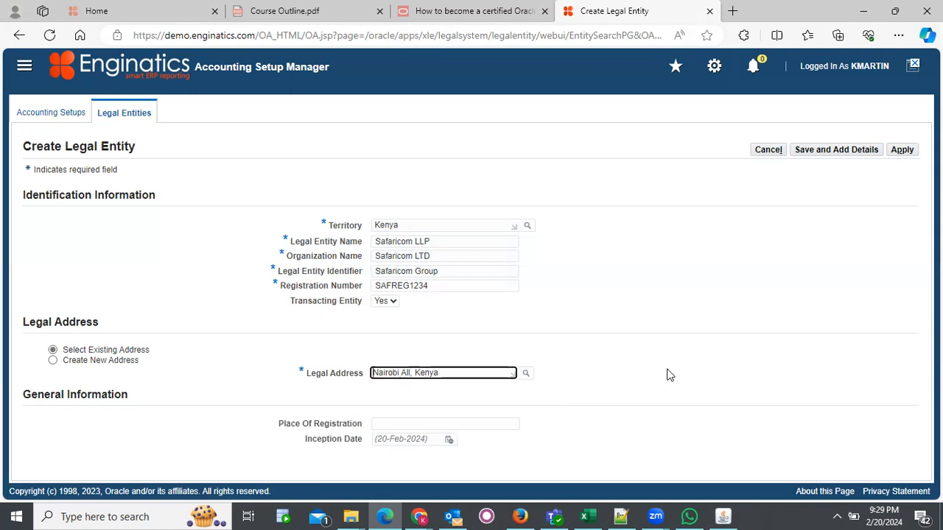
click(903, 150)
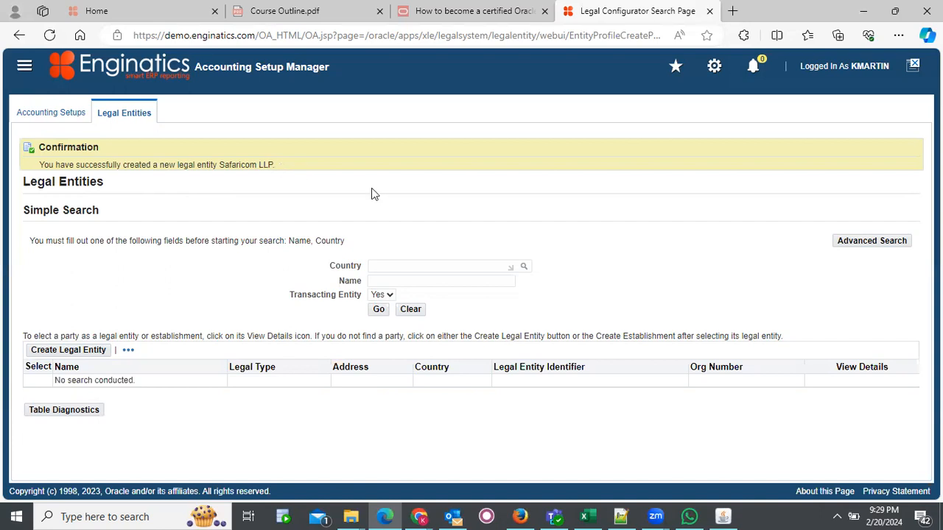
Search the transacting legal entities for country Kenya.
click(384, 284)
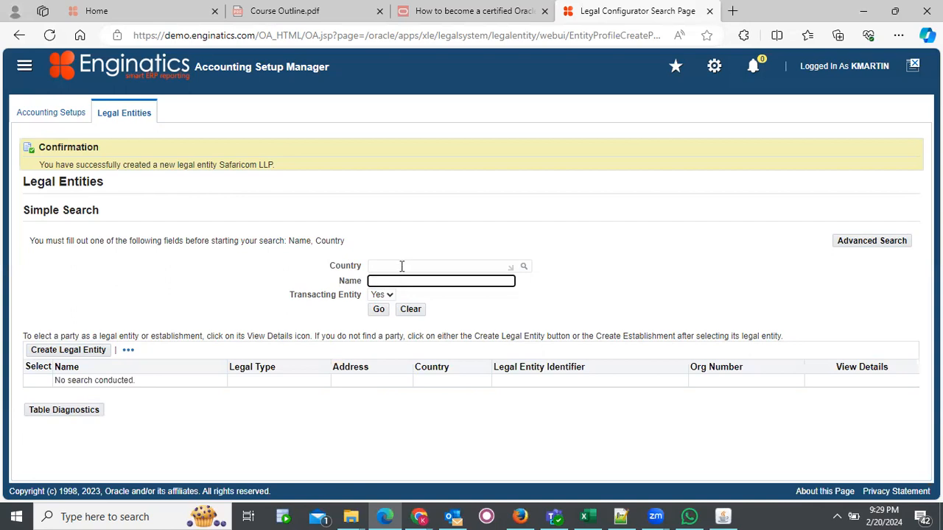
click(401, 266)
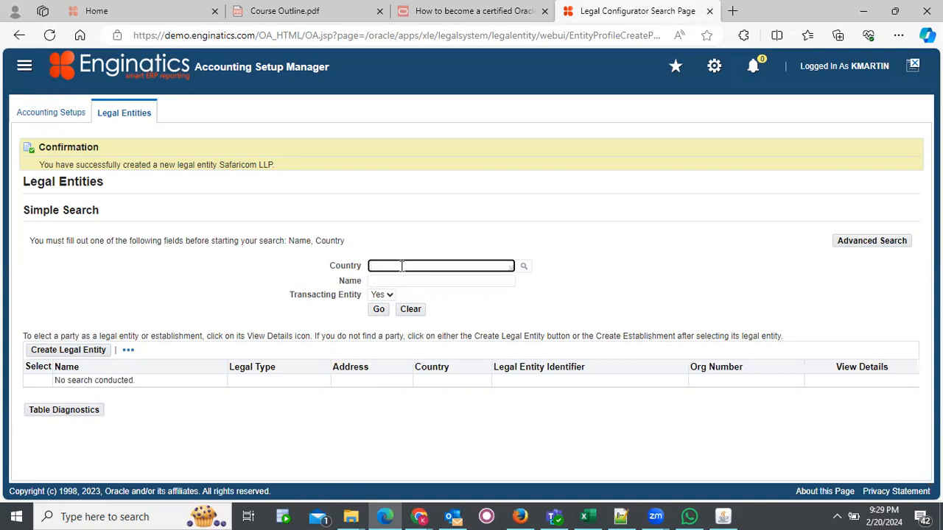
text(Kenya)
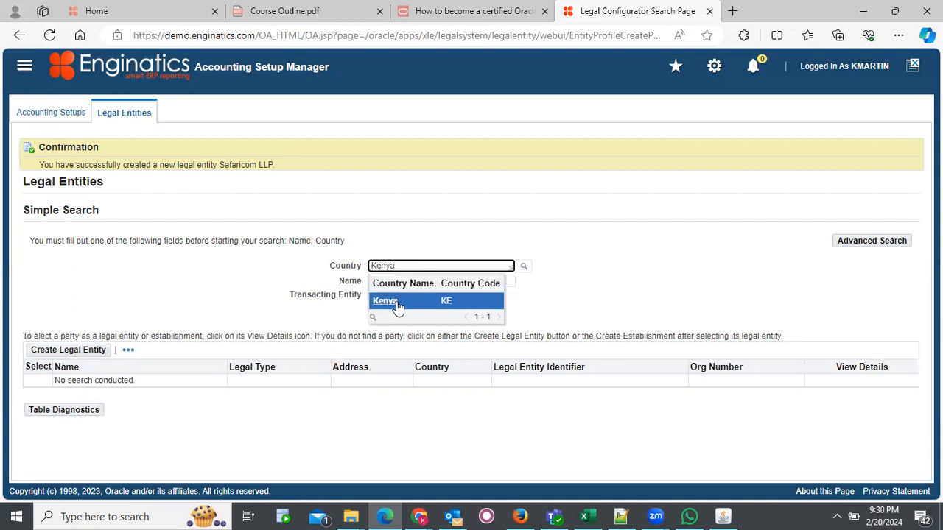
click(397, 301)
click(378, 310)
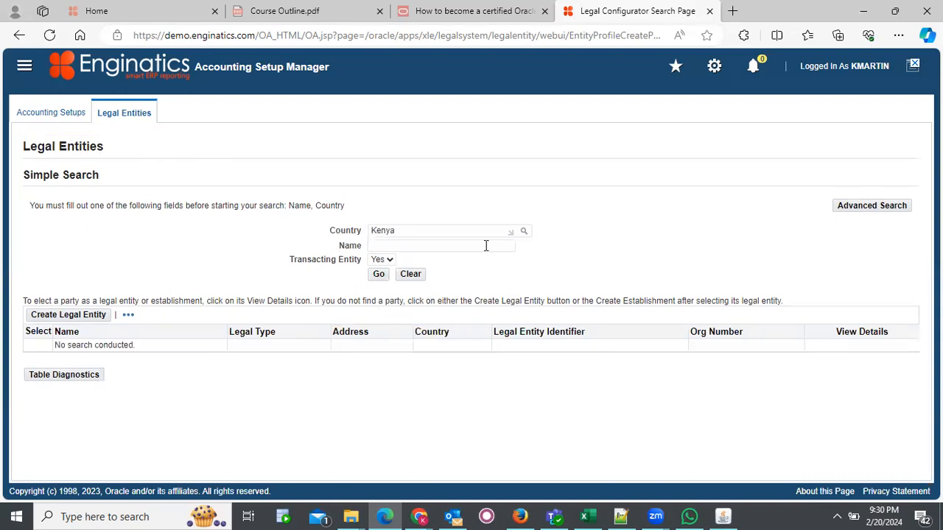
click(378, 275)
click(379, 275)
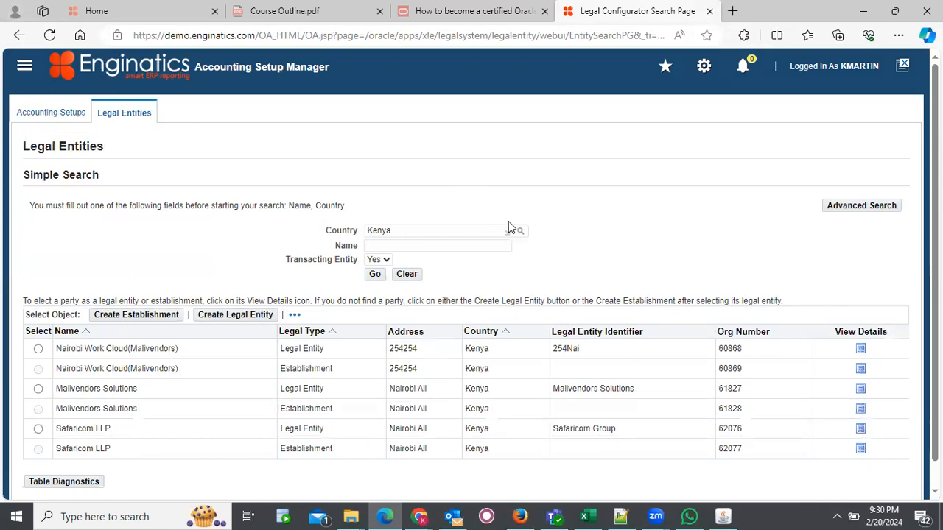
Clear the country criterion and search the transacting legal entities by the name Saf.
click(413, 230)
key(BackSpace)
key(BackSpace)
key(BackSpace)
key(BackSpace)
key(BackSpace)
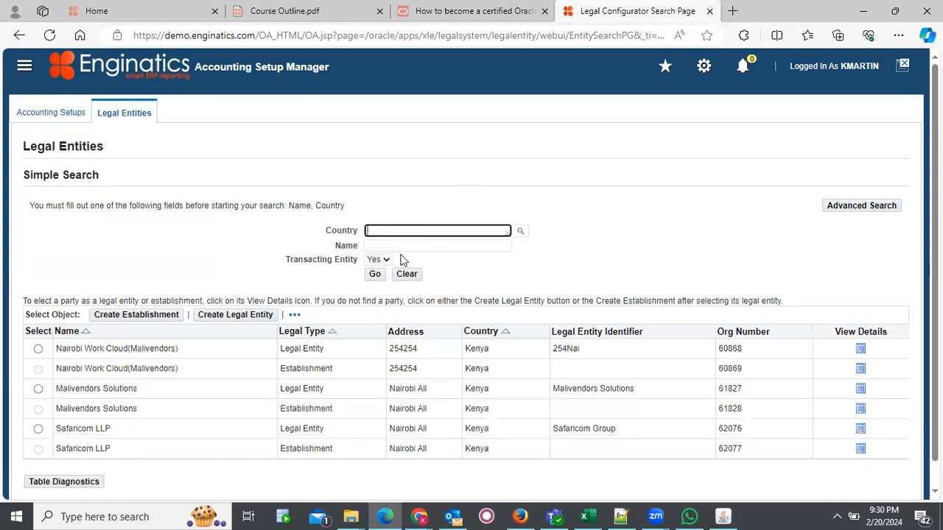
click(406, 249)
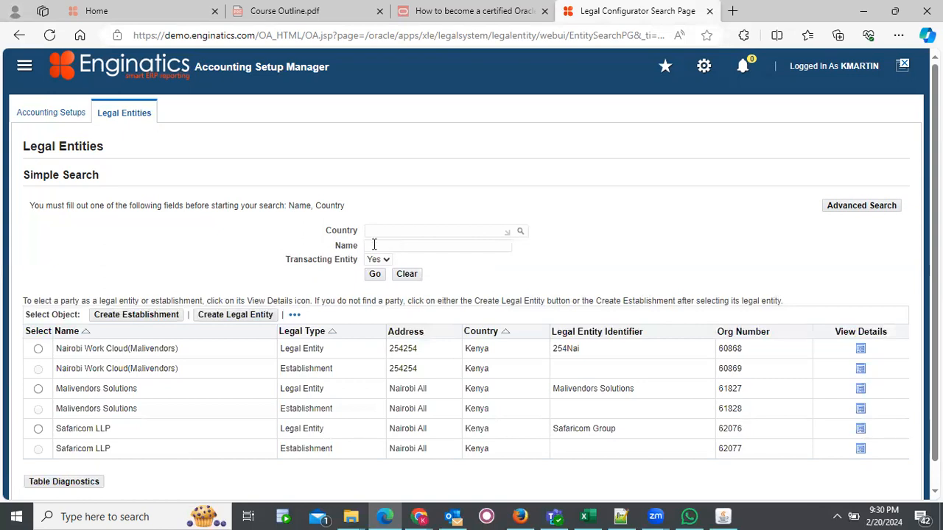
click(373, 248)
text(SaF)
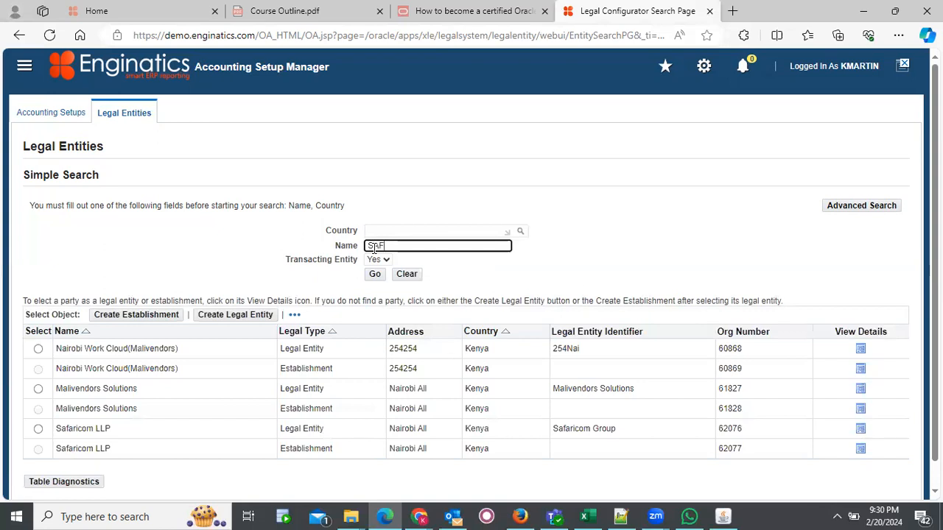
key(BackSpace)
key(BackSpace)
text(af)
click(376, 279)
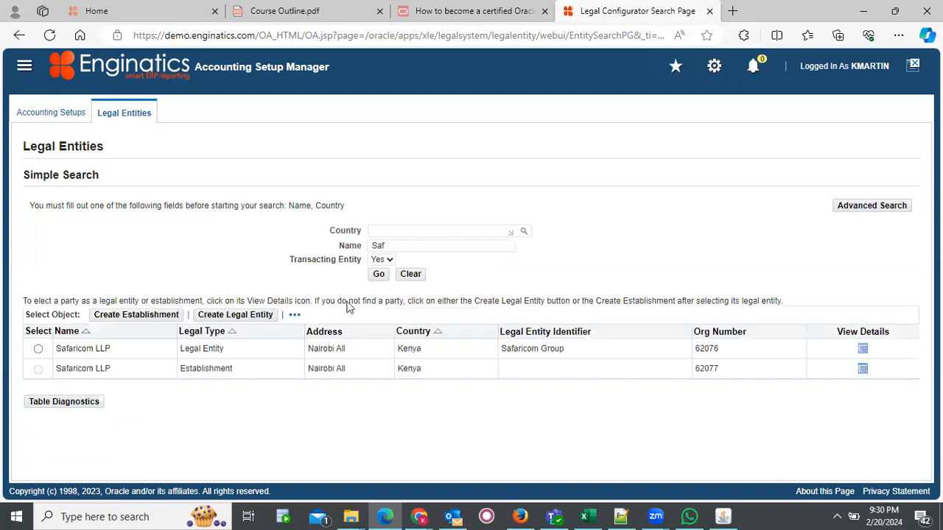
View the details of the Safaricom LLP legal entity and rerun the search for the name Saf.
click(256, 366)
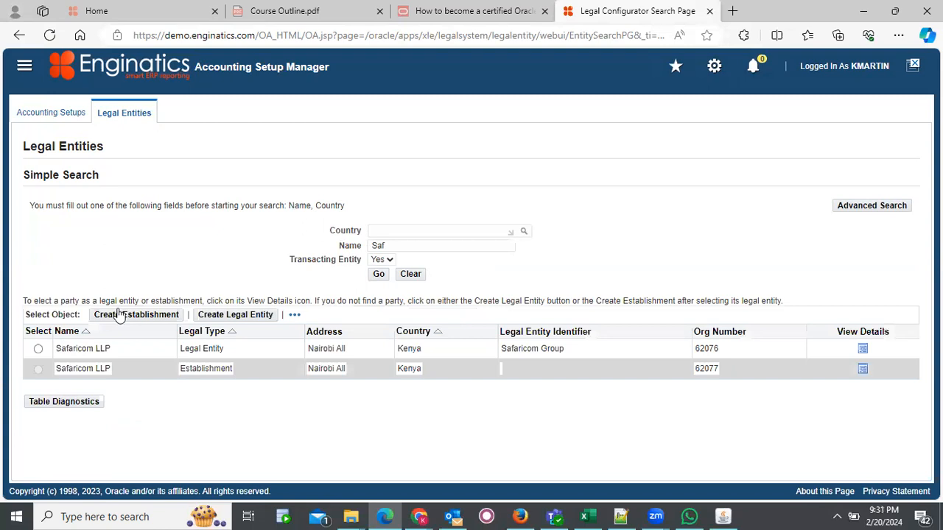
click(233, 384)
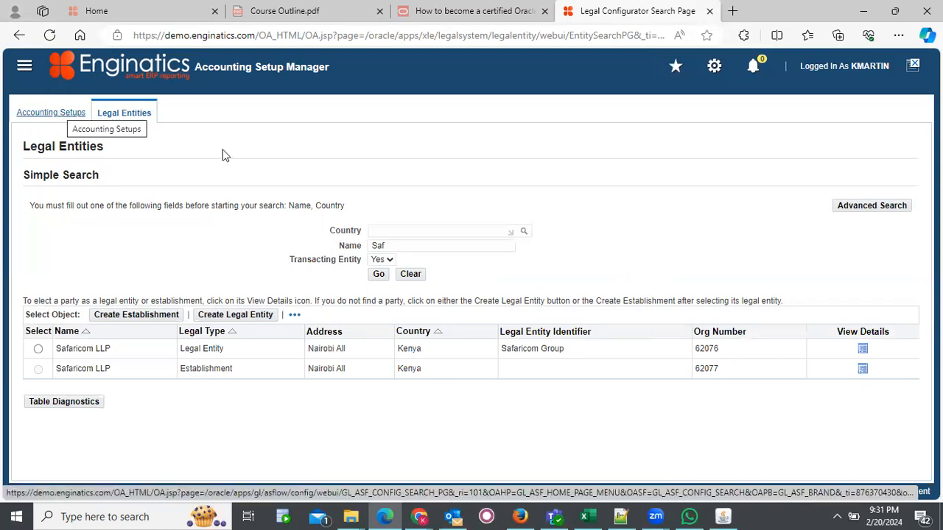
click(863, 349)
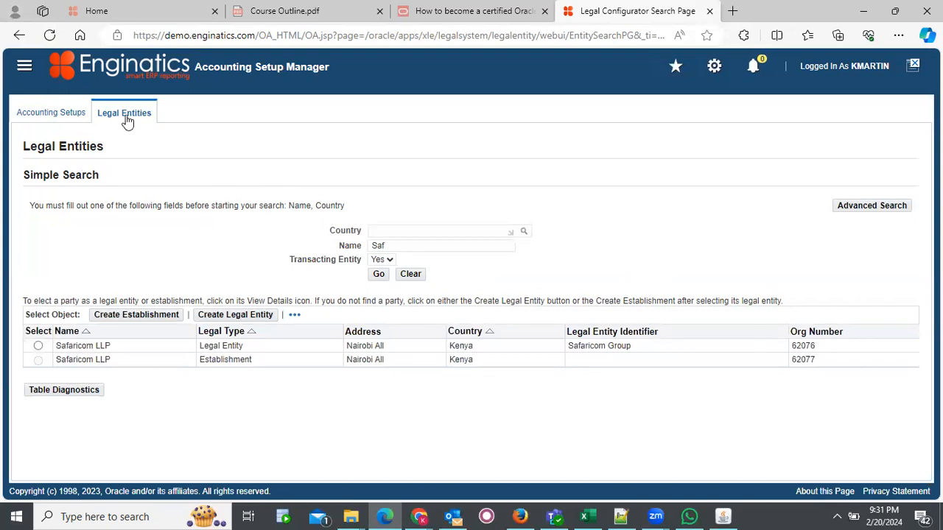
click(378, 275)
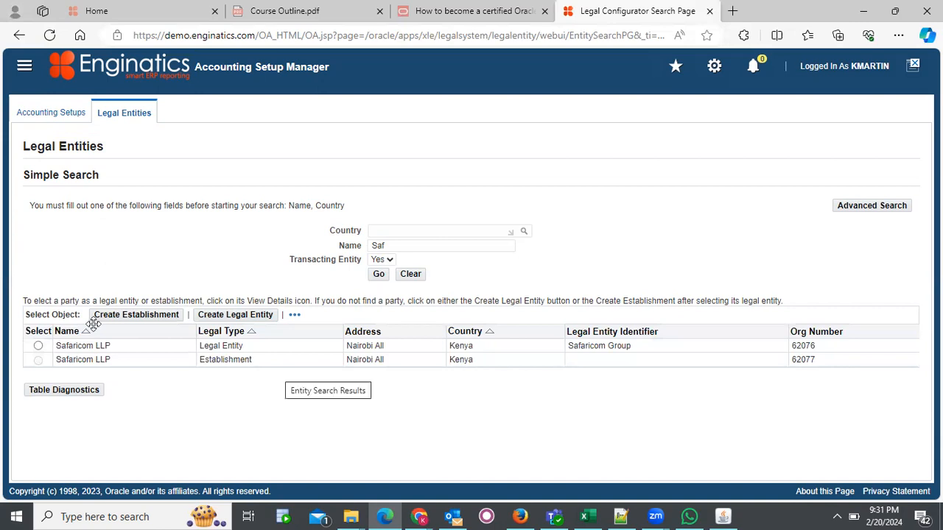
Select the Safaricom LLP legal entity and start creating an establishment for it.
click(39, 346)
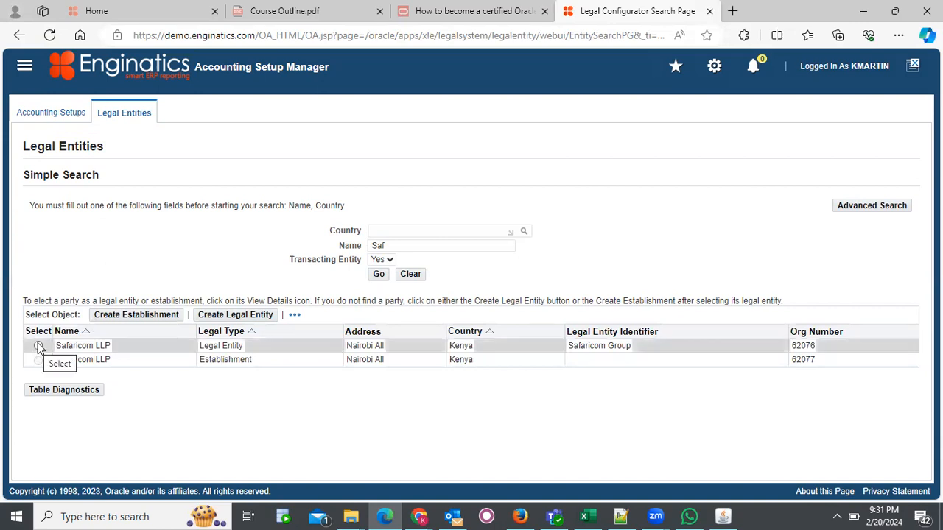
click(39, 346)
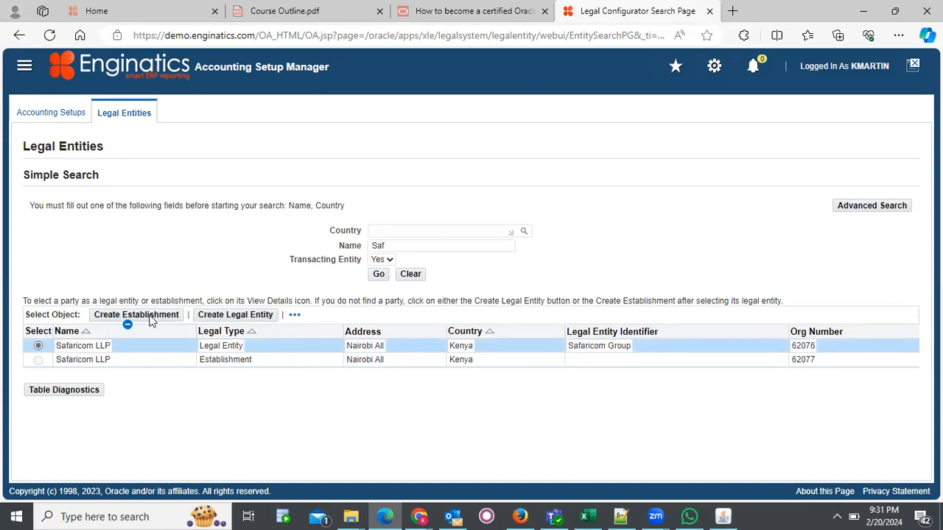
click(150, 317)
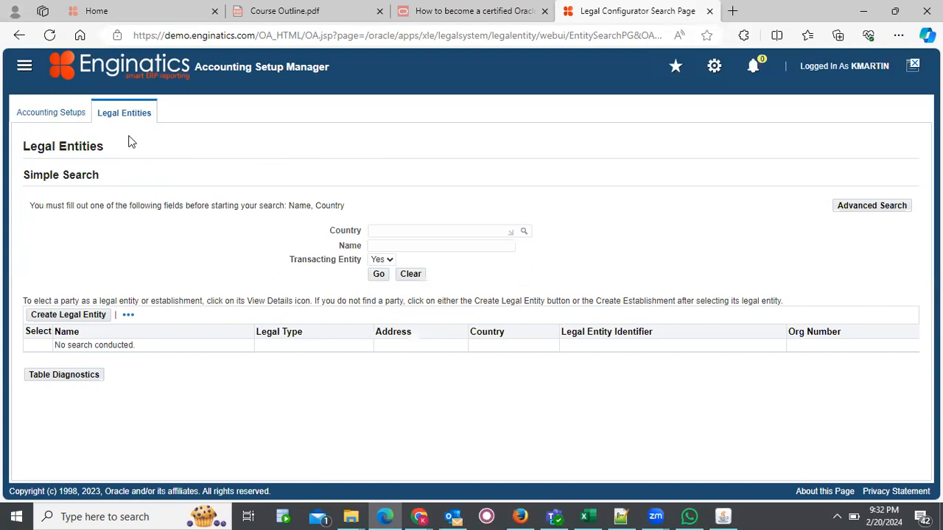
Search the accounting setups for ledger SAF and open the accounting options of SAF Primary Ledger.
click(62, 116)
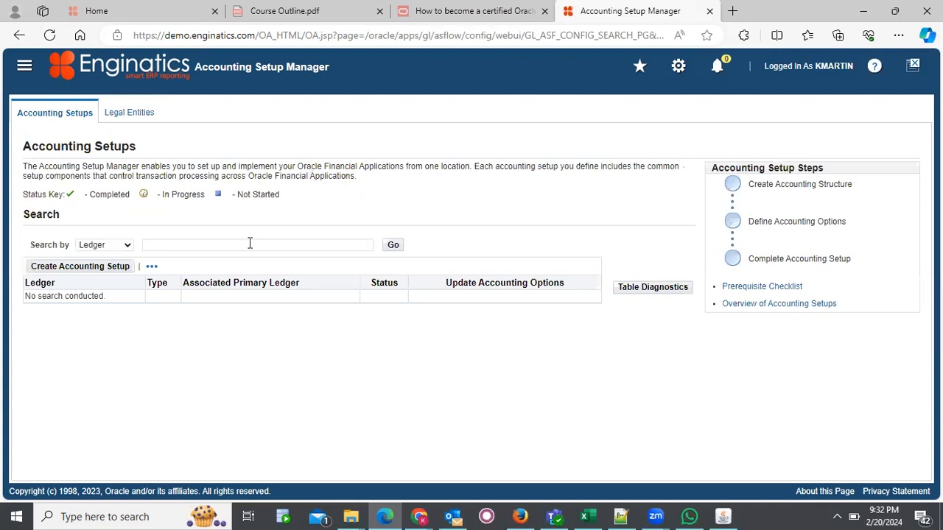
click(249, 245)
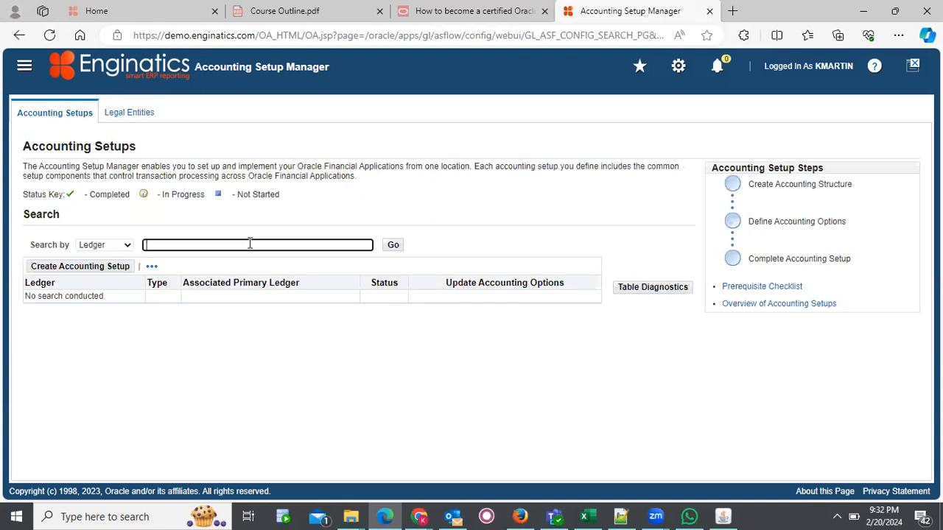
text(SAF)
click(393, 247)
click(394, 247)
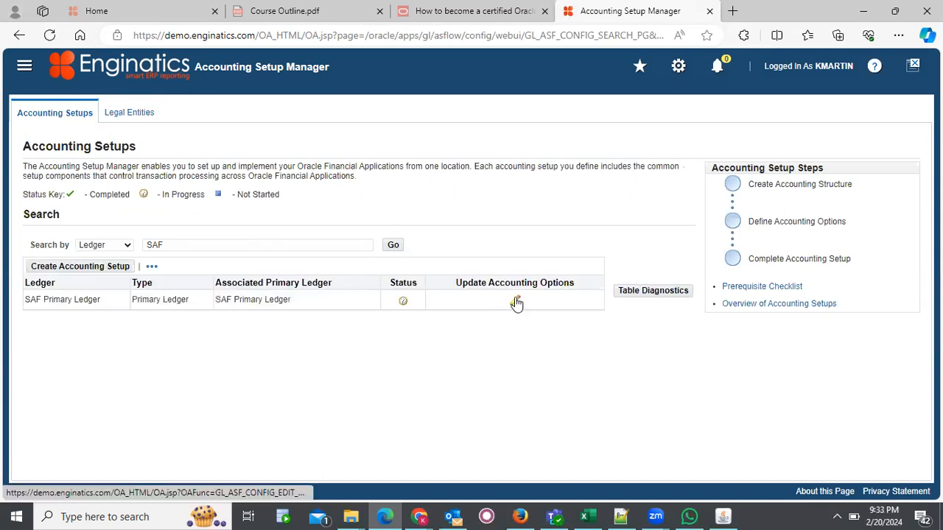
click(516, 301)
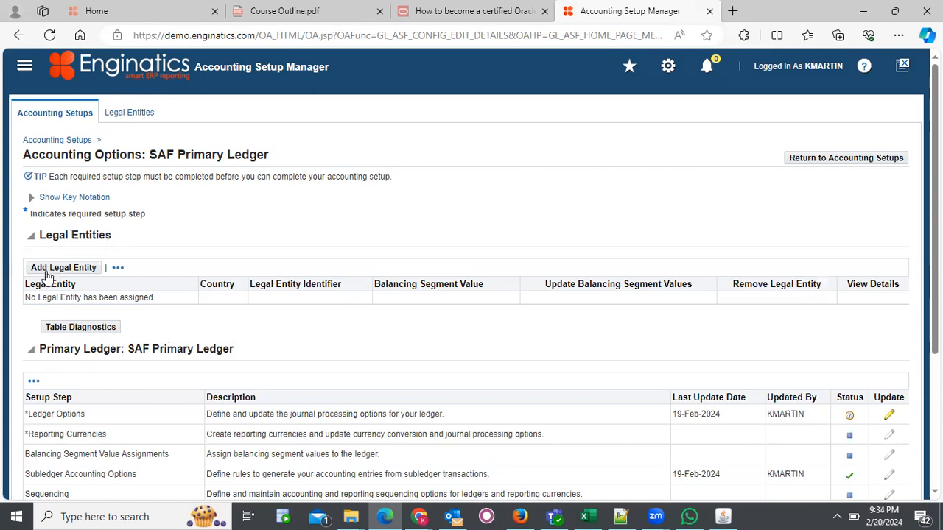
Find the legal entity Safaricom LLP by searching for SAF and assign it to SAF Primary Ledger.
click(70, 271)
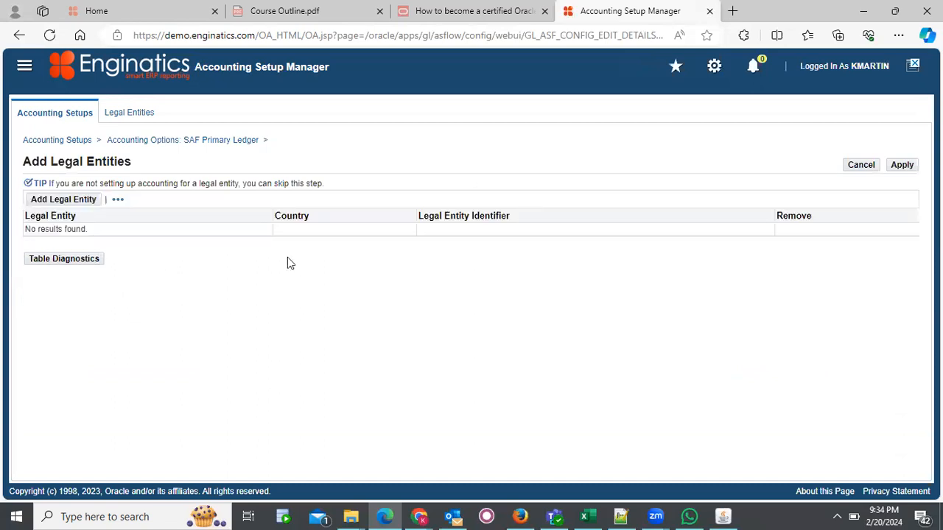
click(68, 200)
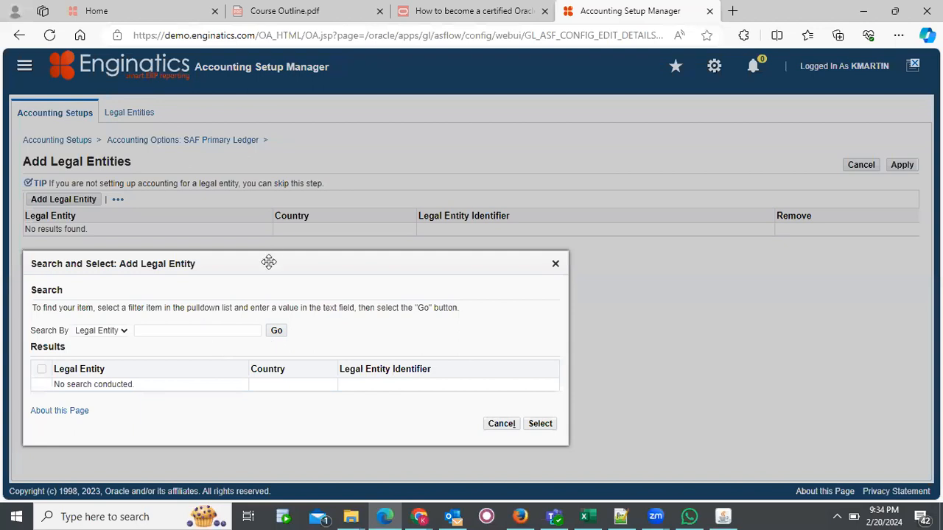
drag(267, 259, 394, 241)
drag(442, 187, 442, 189)
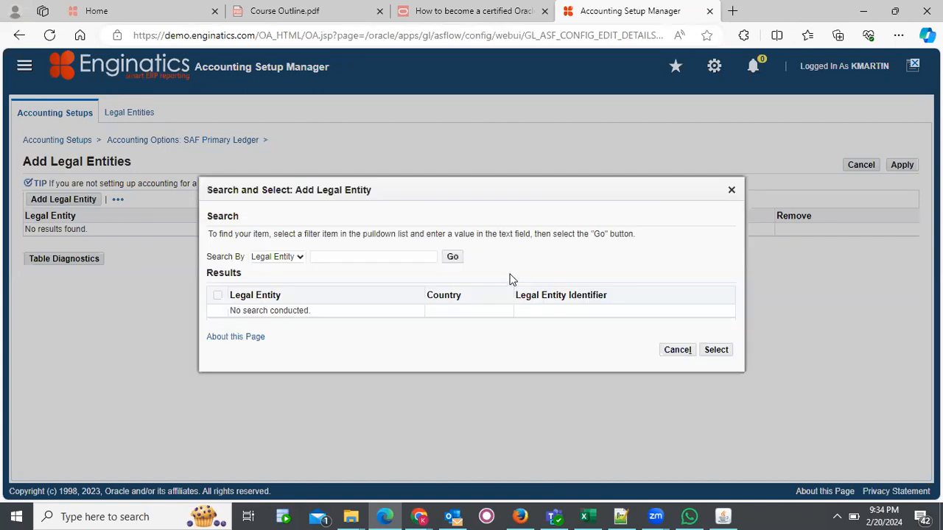
click(363, 256)
text(SAF)
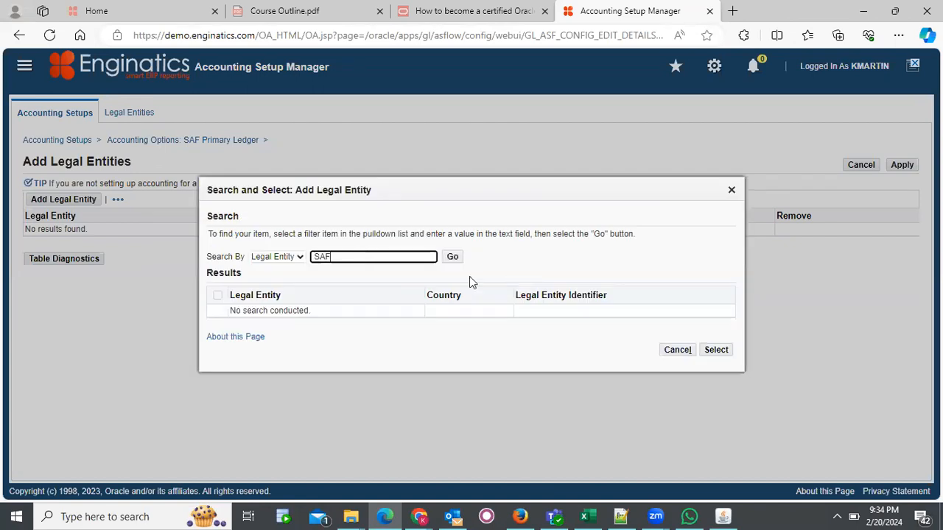
click(452, 257)
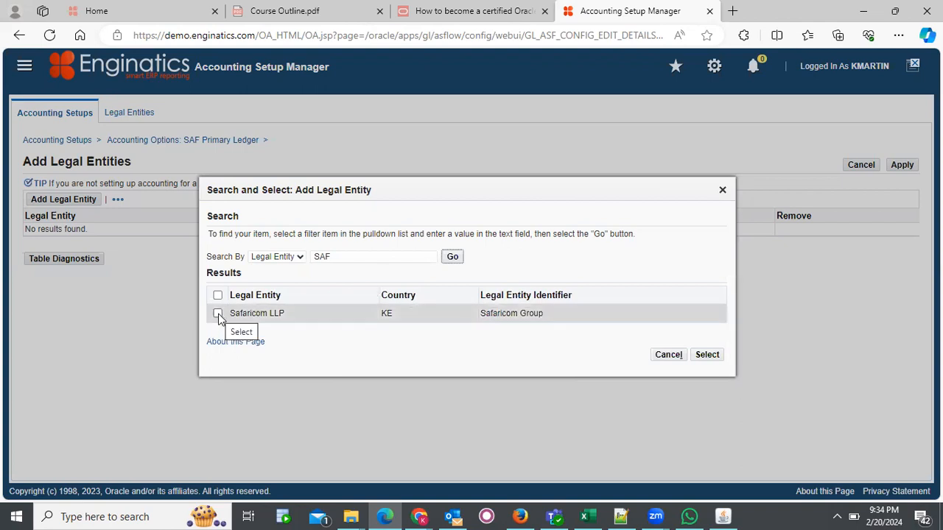
click(218, 314)
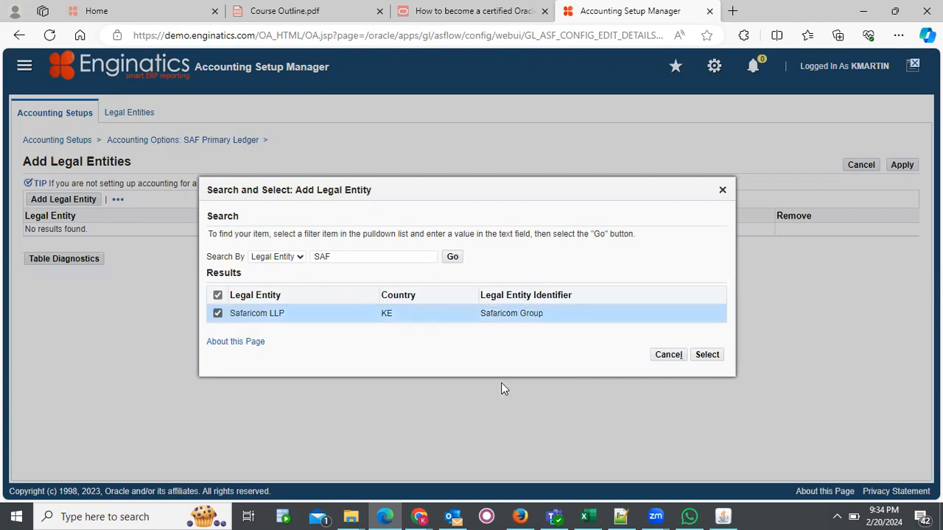
click(710, 356)
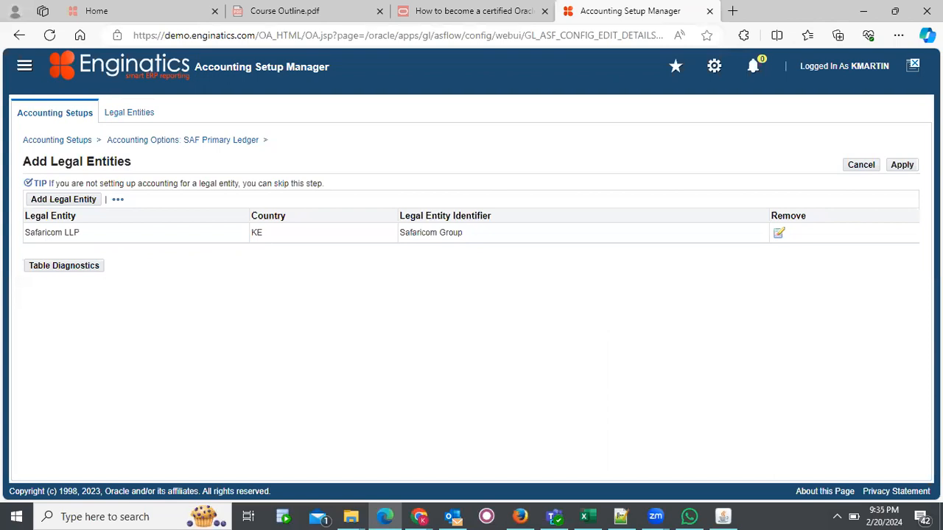
click(903, 166)
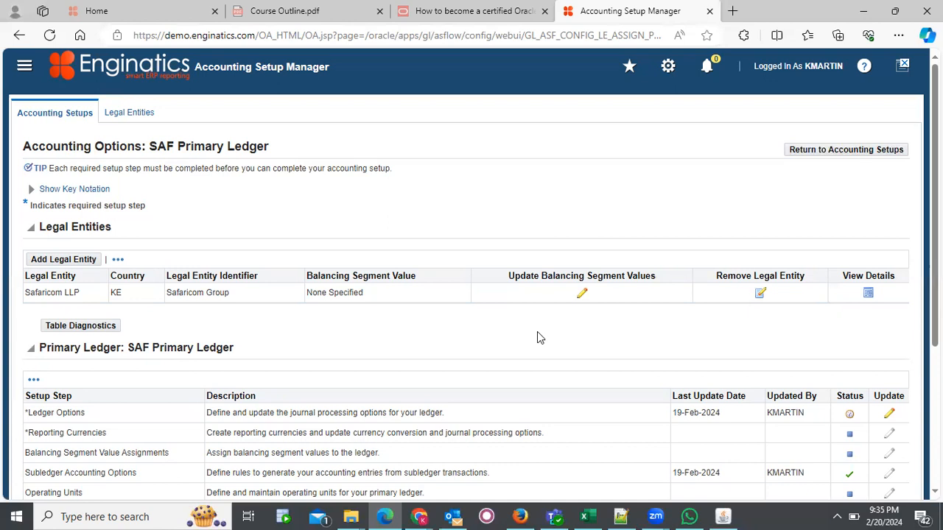
mouse_move(850, 416)
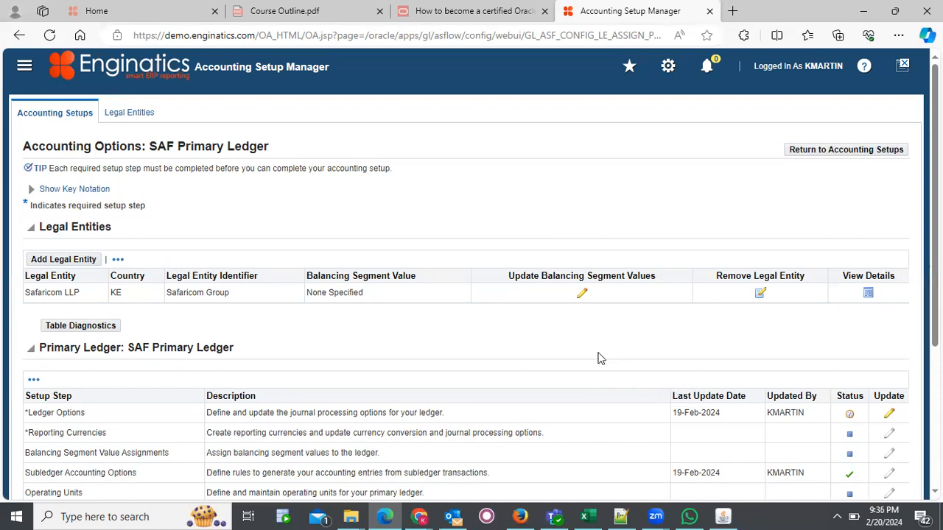
click(581, 295)
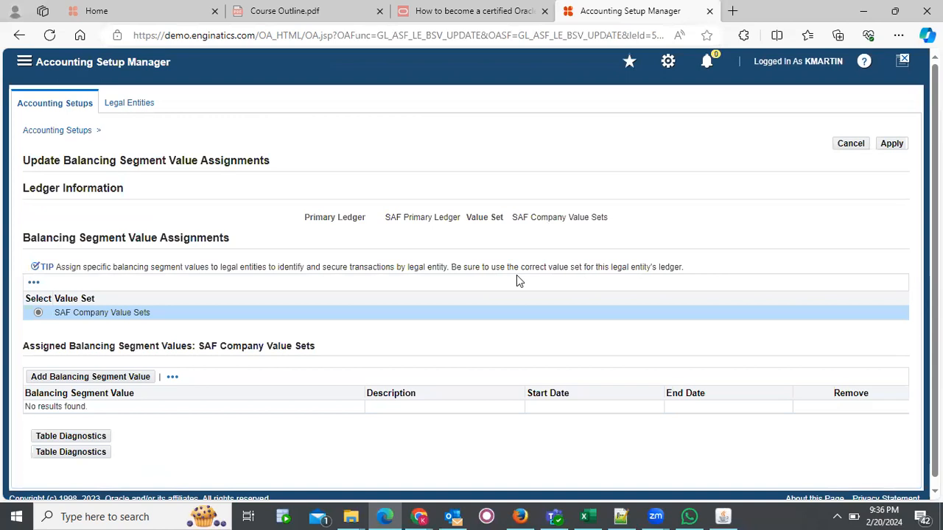
scroll(308, 312, down, 1)
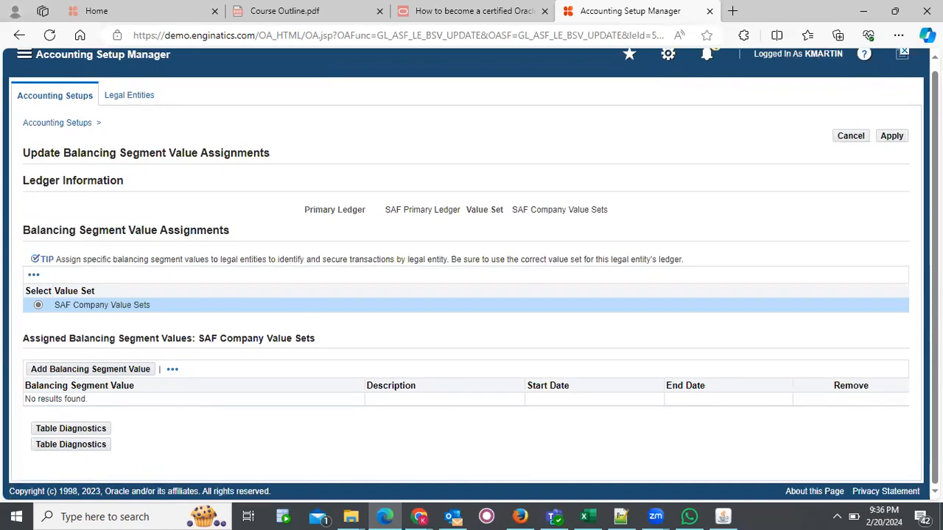
click(894, 137)
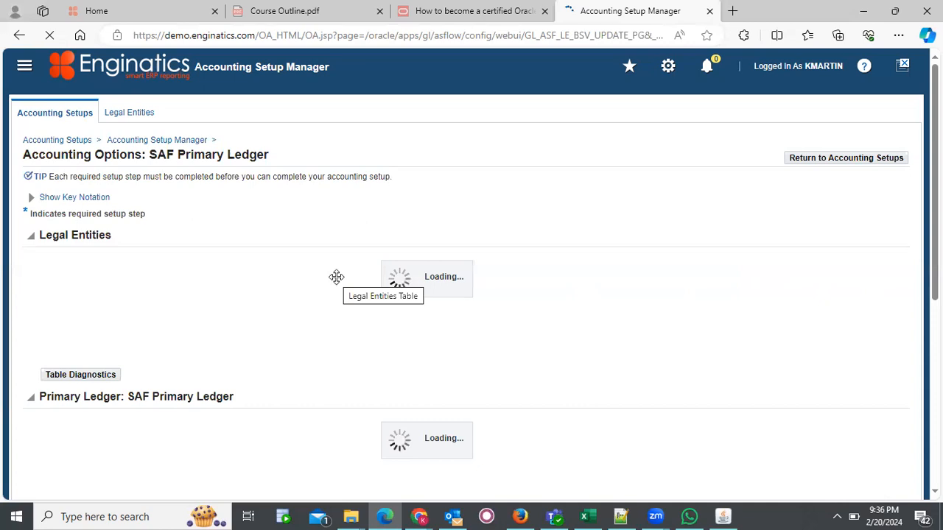
Assign balancing segment value 10 (Insurance) from SAF Company Value Sets to the Safaricom LLP legal entity.
click(582, 304)
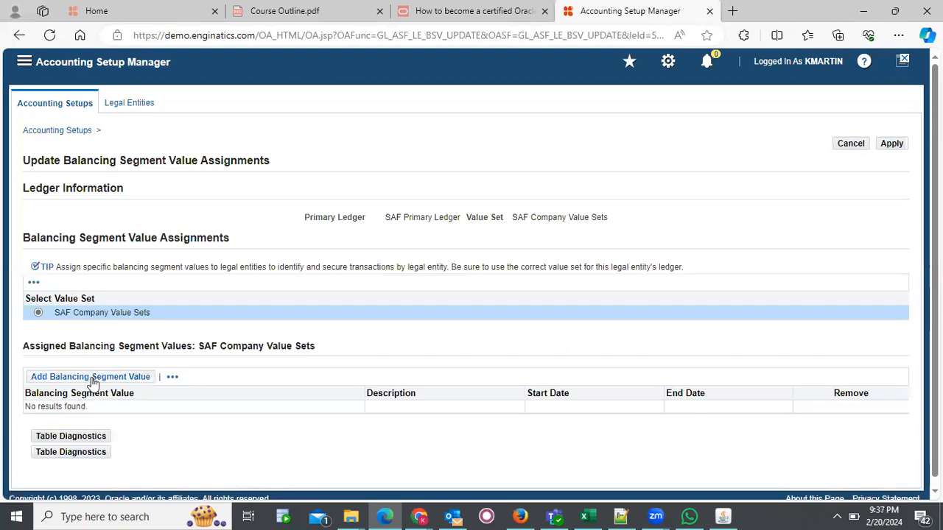
click(92, 377)
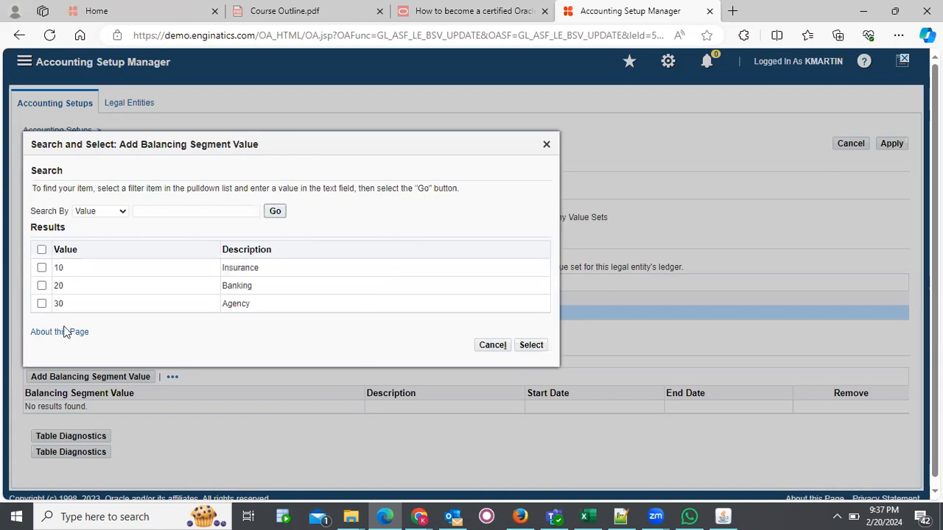
click(42, 269)
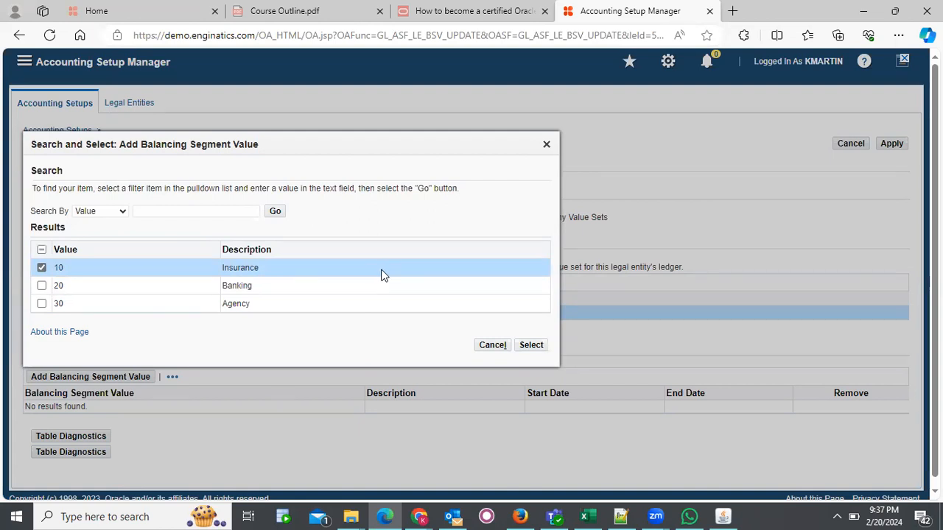
click(531, 346)
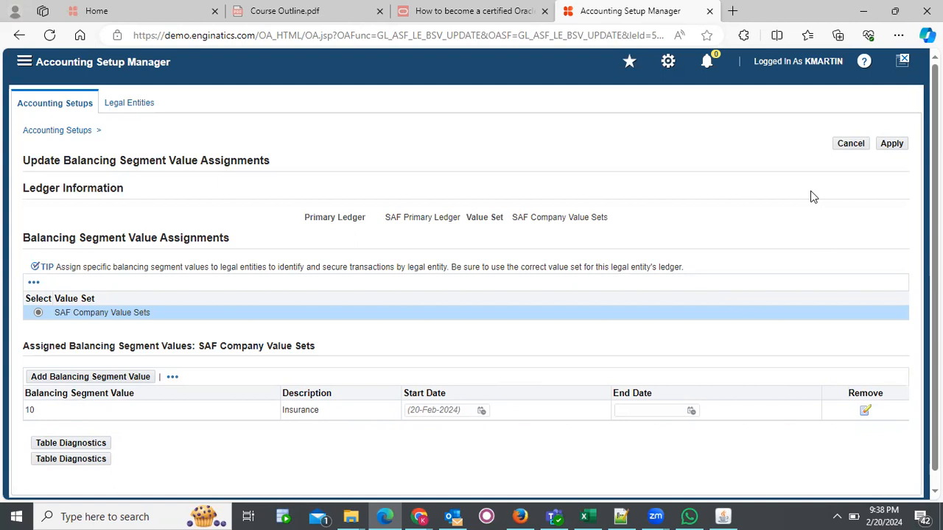
click(891, 145)
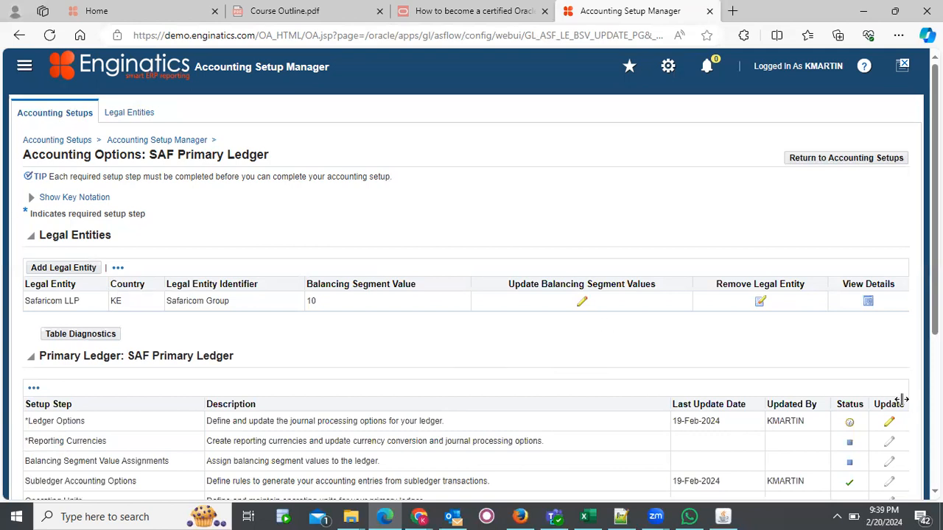
Open the Ledger Options of SAF Primary Ledger and try to set the retained earnings account to code combination 10.200.24800.
click(889, 421)
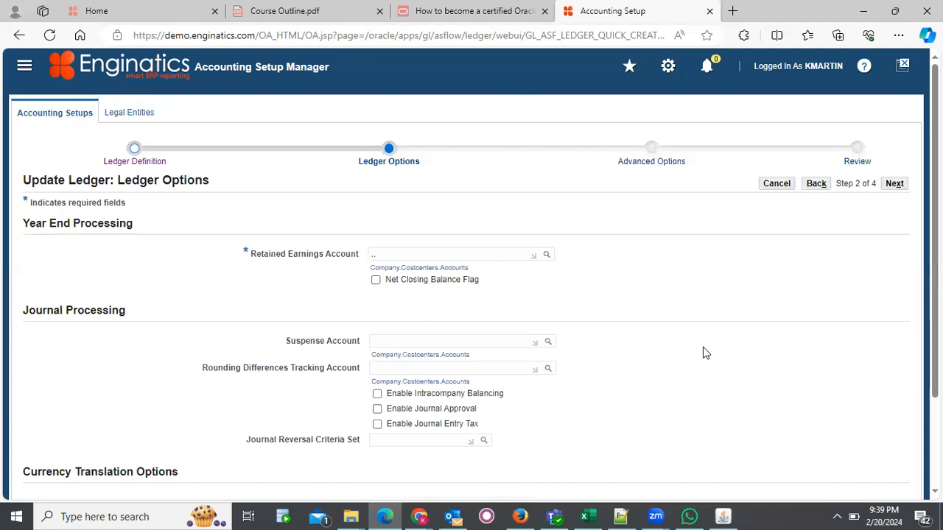
click(463, 254)
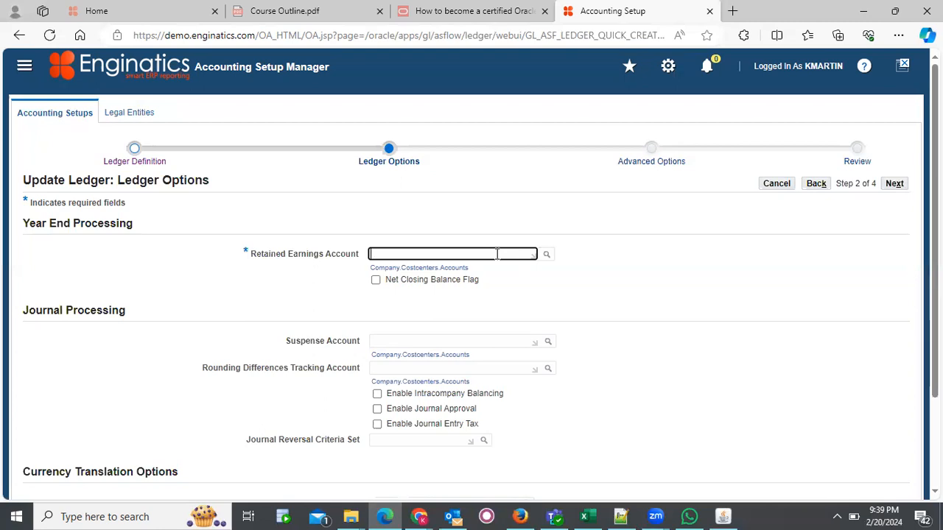
text(10.200.)
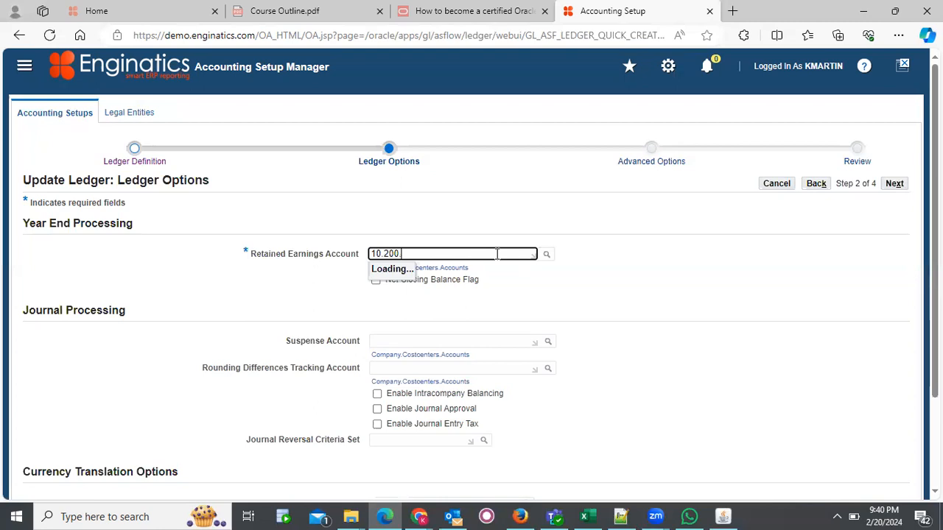
text(24800)
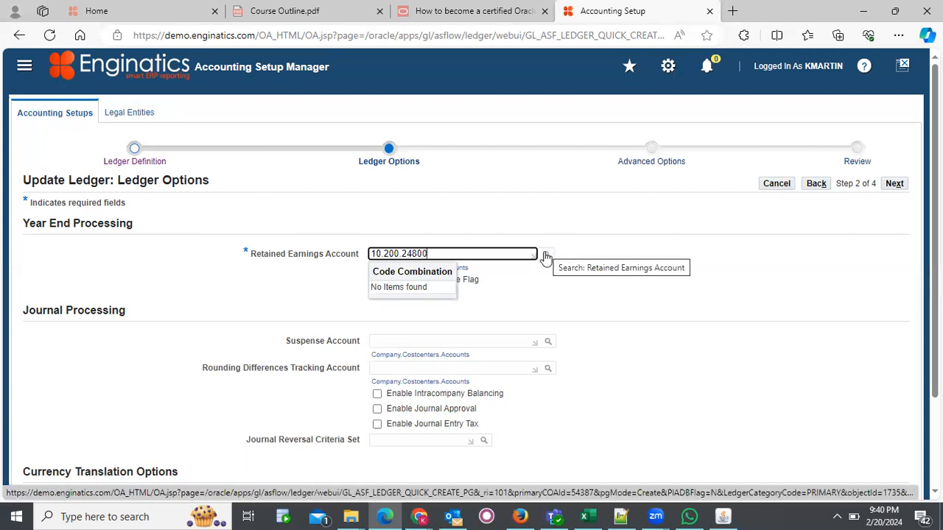
click(546, 255)
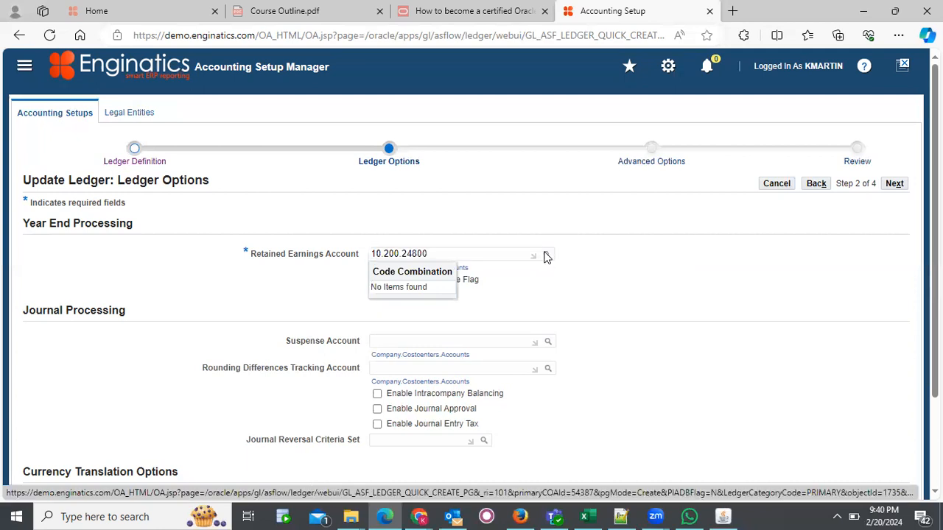
click(546, 255)
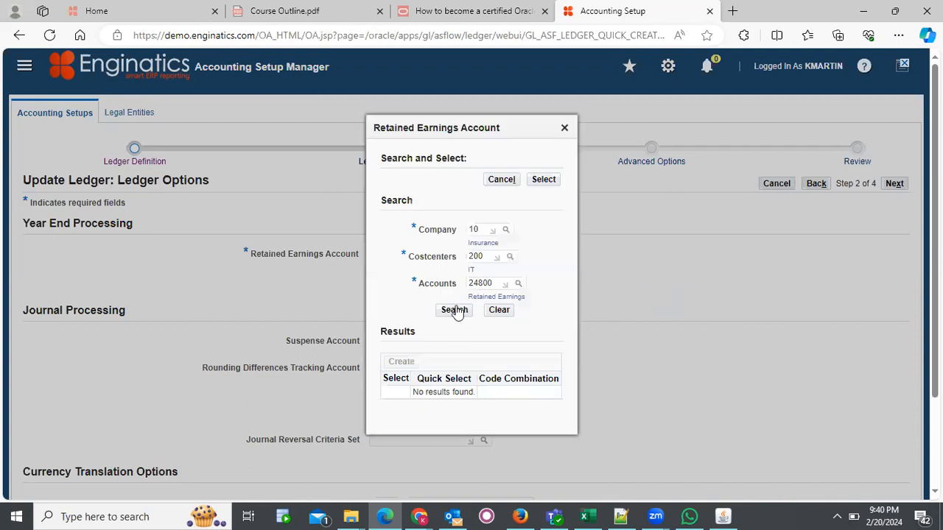
click(454, 310)
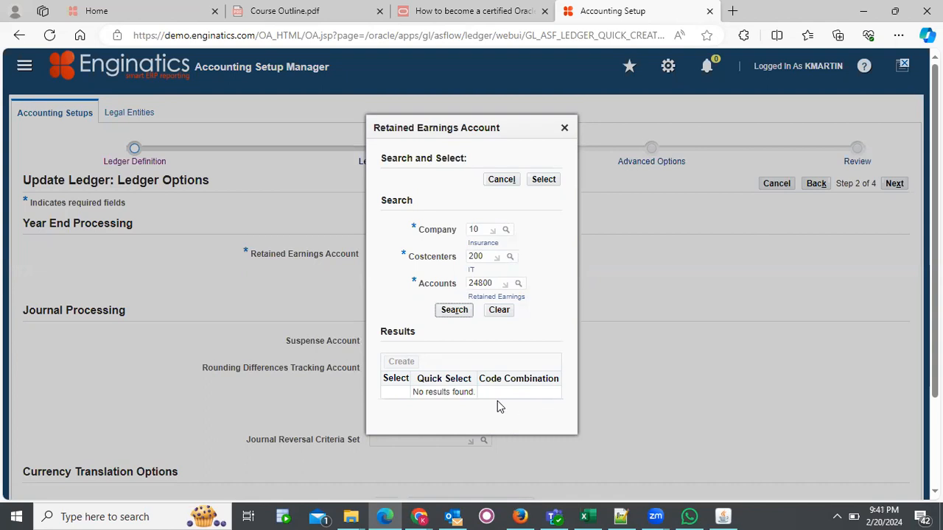
key(Escape)
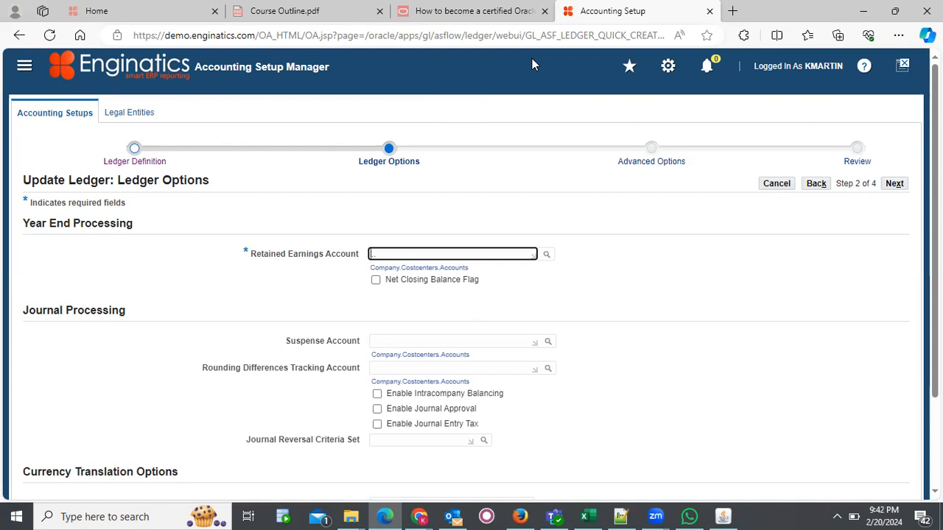
click(854, 12)
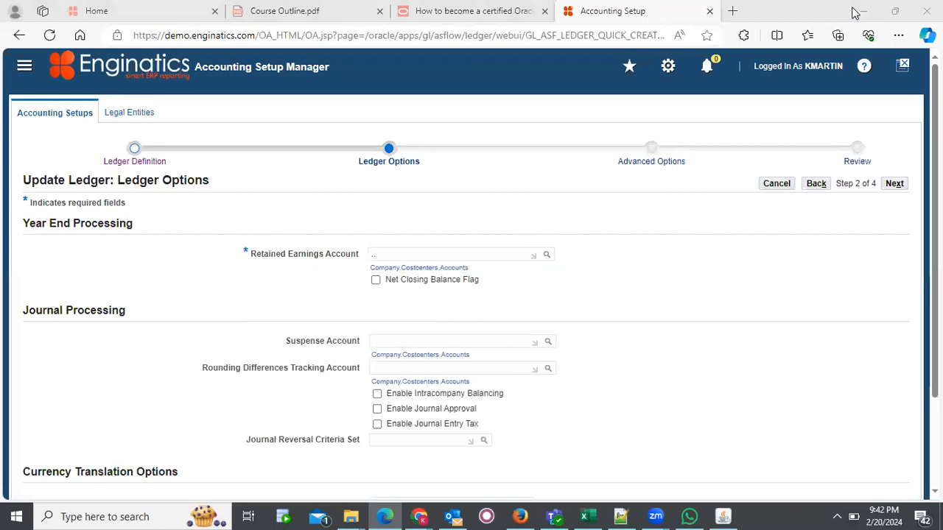
click(659, 281)
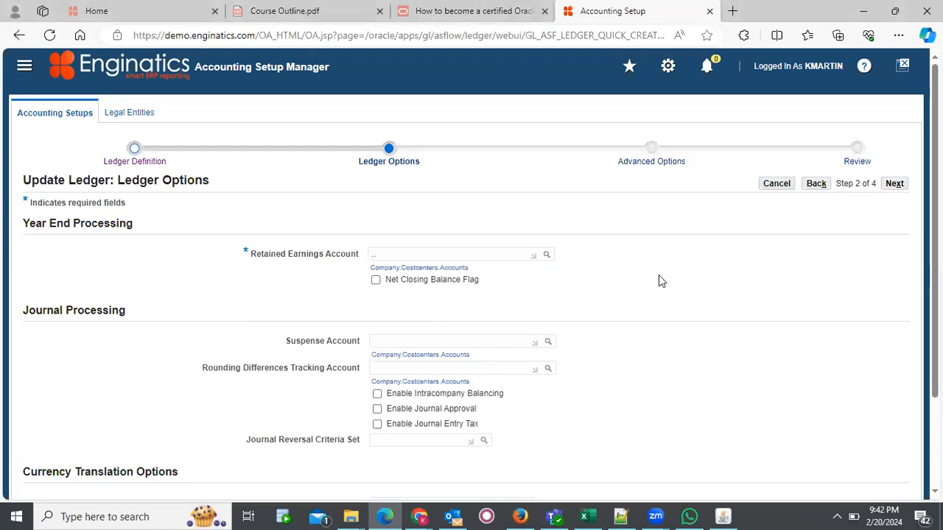